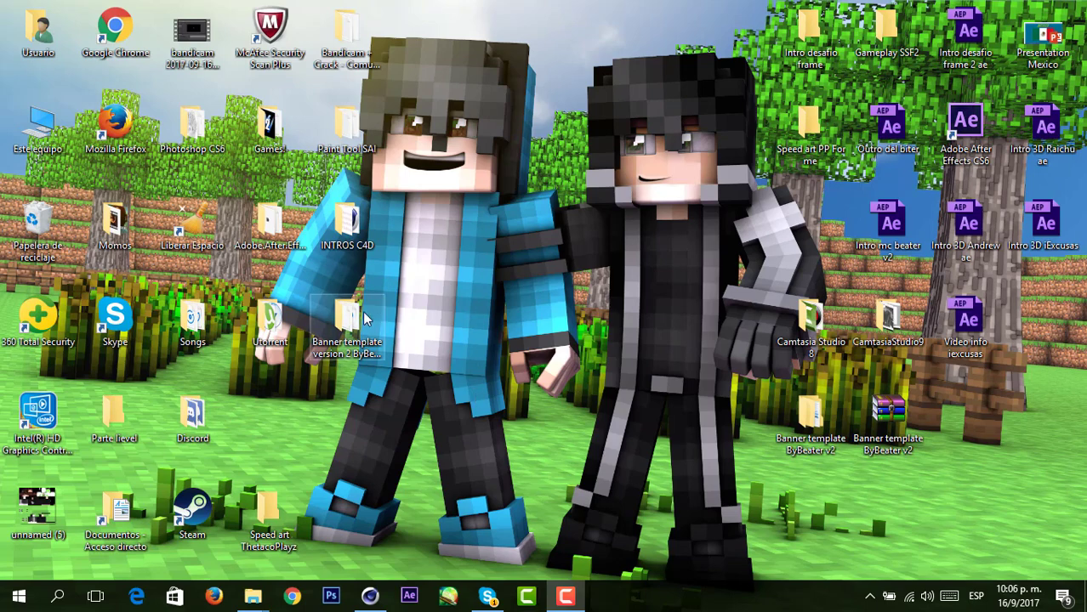
- Box-select the icons on the Windows desktop
{"action": "mouse_move", "coordinate": [419, 385]}
{"action": "left_mouse_down"}
{"action": "mouse_move", "coordinate": [366, 64]}
{"action": "mouse_move", "coordinate": [470, 104]}
{"action": "mouse_move", "coordinate": [310, 6]}
{"action": "mouse_move", "coordinate": [492, 17]}
{"action": "mouse_move", "coordinate": [850, 68]}
{"action": "mouse_move", "coordinate": [810, 23]}
{"action": "mouse_move", "coordinate": [812, 228]}
{"action": "mouse_move", "coordinate": [839, 466]}
{"action": "mouse_move", "coordinate": [808, 536]}
{"action": "mouse_move", "coordinate": [842, 4]}
{"action": "mouse_move", "coordinate": [808, 17]}
{"action": "mouse_move", "coordinate": [807, 54]}
{"action": "mouse_move", "coordinate": [810, 30]}
{"action": "left_mouse_up"}
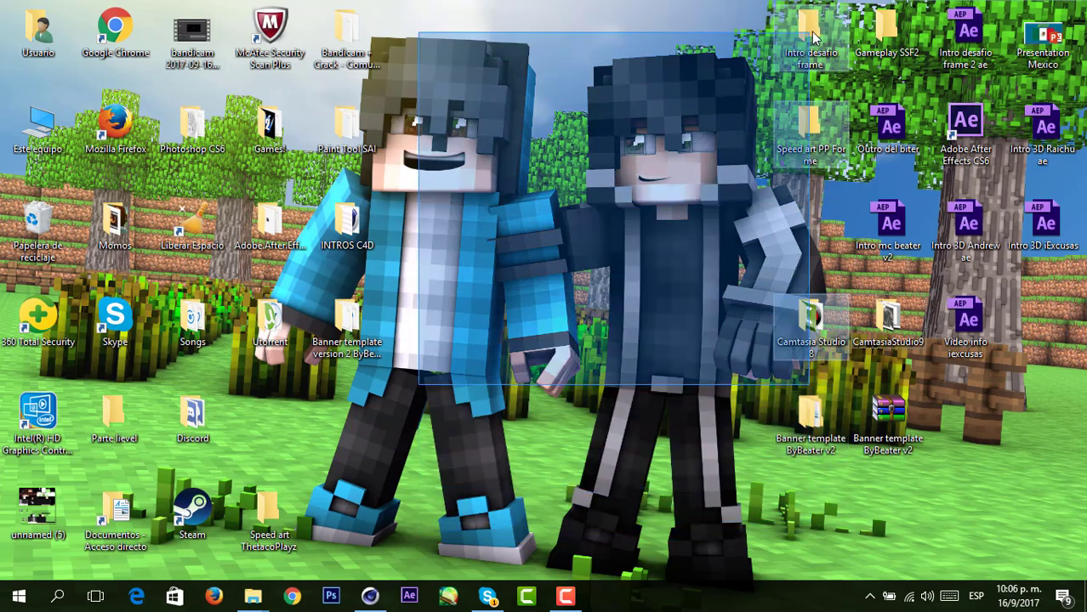
{"action": "mouse_move", "coordinate": [425, 55]}
{"action": "left_mouse_down"}
{"action": "mouse_move", "coordinate": [716, 415]}
{"action": "mouse_move", "coordinate": [820, 494]}
{"action": "mouse_move", "coordinate": [805, 494]}
{"action": "mouse_move", "coordinate": [812, 511]}
{"action": "mouse_move", "coordinate": [543, 179]}
{"action": "mouse_move", "coordinate": [457, 99]}
{"action": "mouse_move", "coordinate": [473, 93]}
{"action": "mouse_move", "coordinate": [733, 537]}
{"action": "mouse_move", "coordinate": [810, 587]}
{"action": "left_mouse_up"}
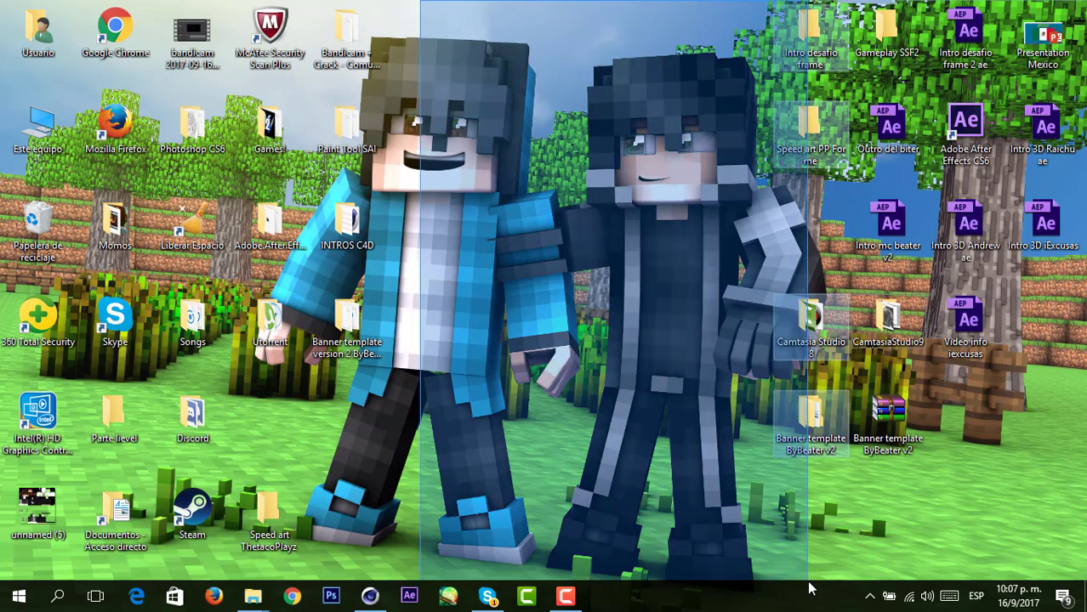
- Restore Cinema 4D, deselect the rig, and orbit from behind to the face and back to front
{"action": "left_click", "coordinate": [370, 596]}
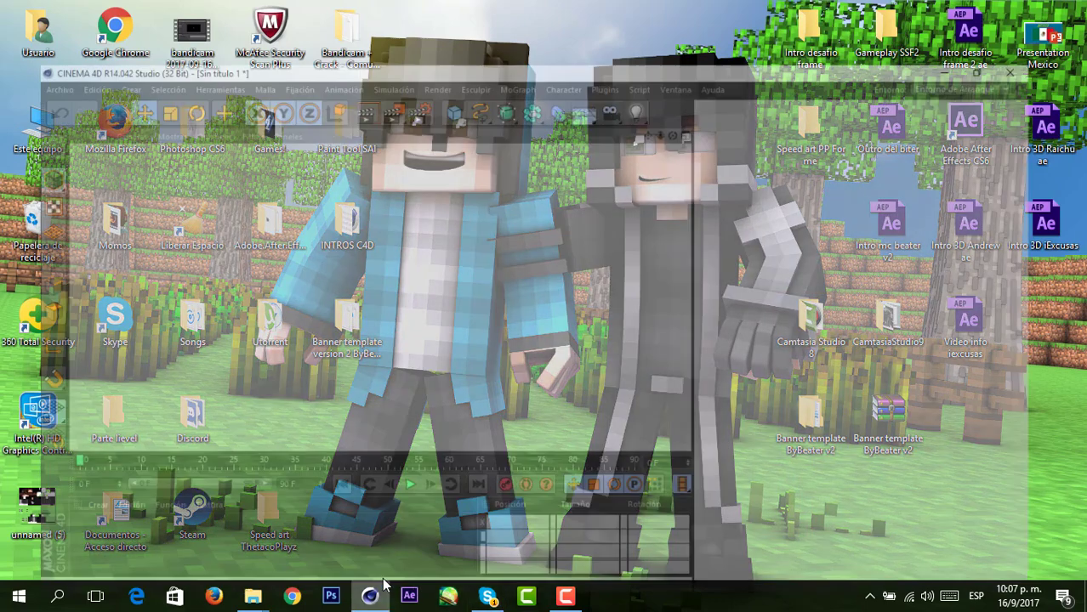
{"action": "left_click", "coordinate": [646, 128]}
{"action": "left_click_drag", "start_coordinate": [670, 78], "coordinate": [652, 25]}
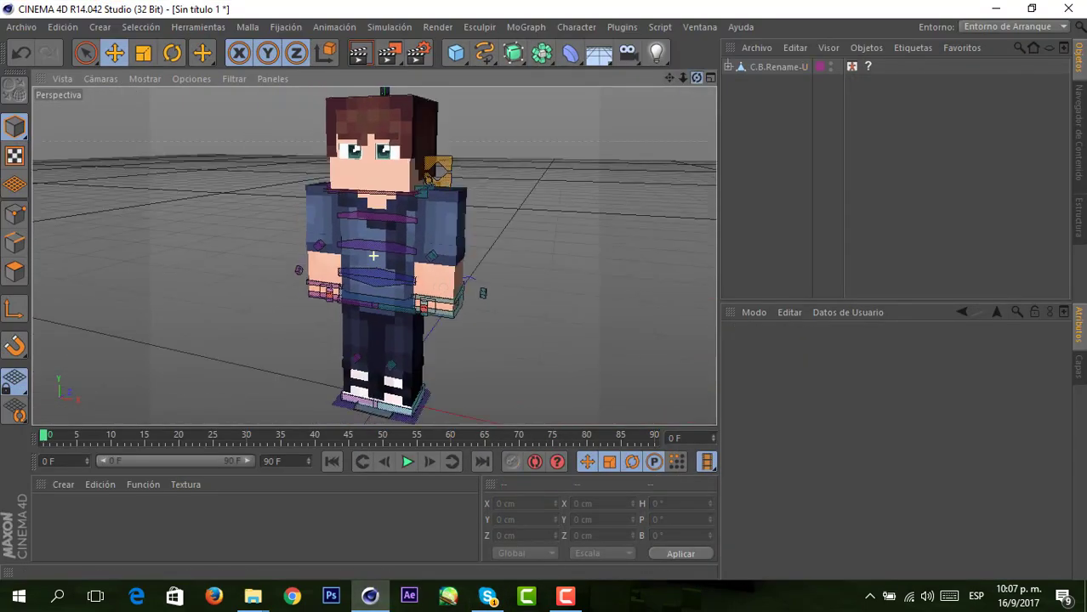
{"action": "mouse_move", "coordinate": [696, 77]}
{"action": "left_mouse_down"}
{"action": "mouse_move", "coordinate": [595, 80]}
{"action": "mouse_move", "coordinate": [674, 80]}
{"action": "mouse_move", "coordinate": [702, 93]}
{"action": "mouse_move", "coordinate": [670, 78]}
{"action": "left_mouse_up"}
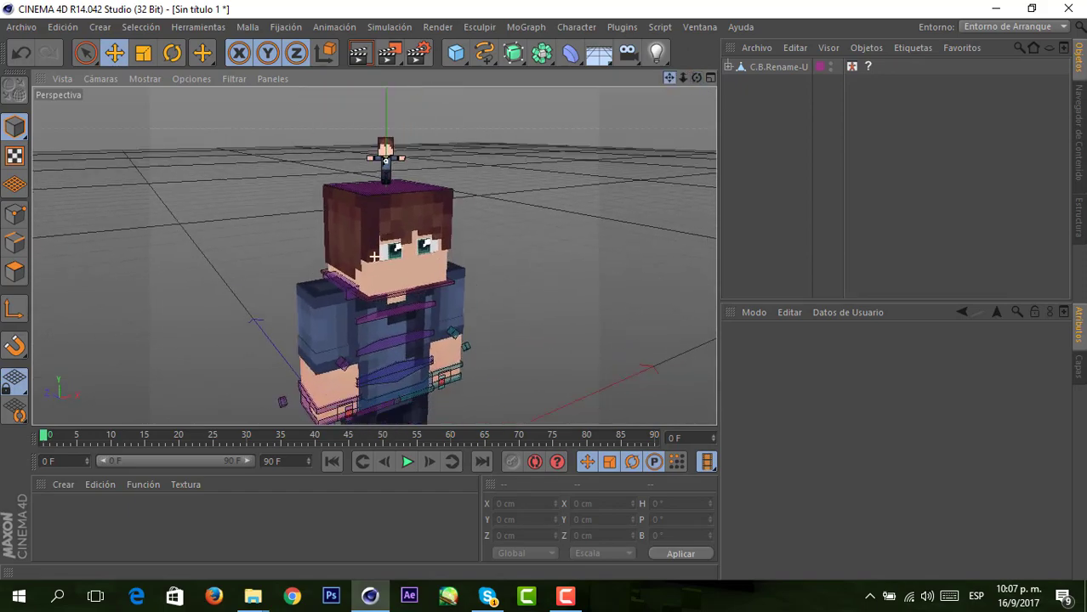
{"action": "left_click_drag", "start_coordinate": [696, 77], "coordinate": [466, 136]}
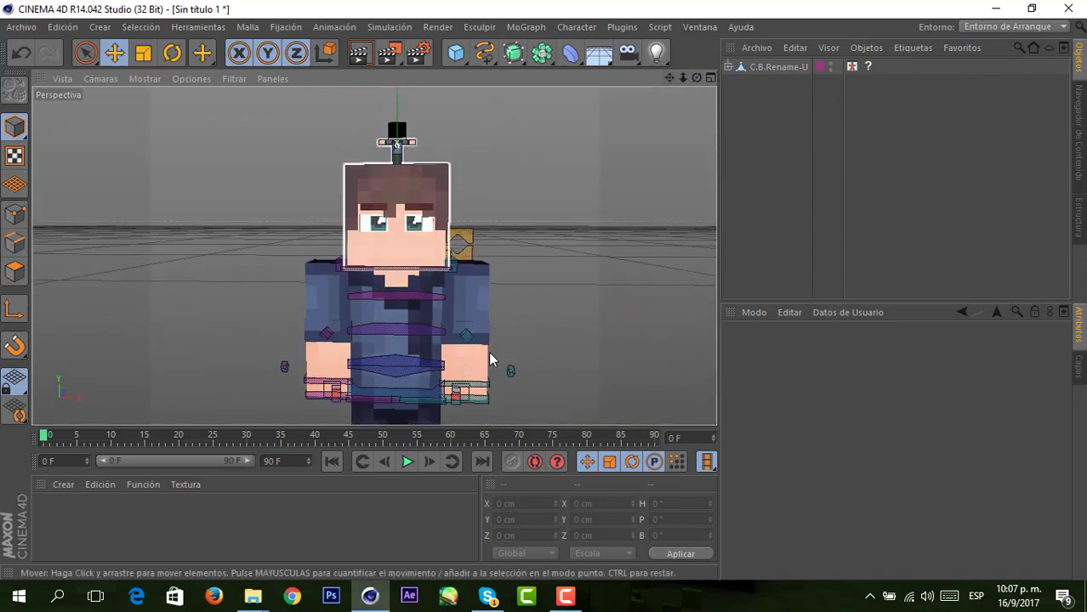
{"action": "mouse_move", "coordinate": [669, 78]}
{"action": "left_mouse_down"}
{"action": "mouse_move", "coordinate": [374, 256]}
{"action": "mouse_move", "coordinate": [678, 65]}
{"action": "mouse_move", "coordinate": [485, 226]}
{"action": "left_mouse_up"}
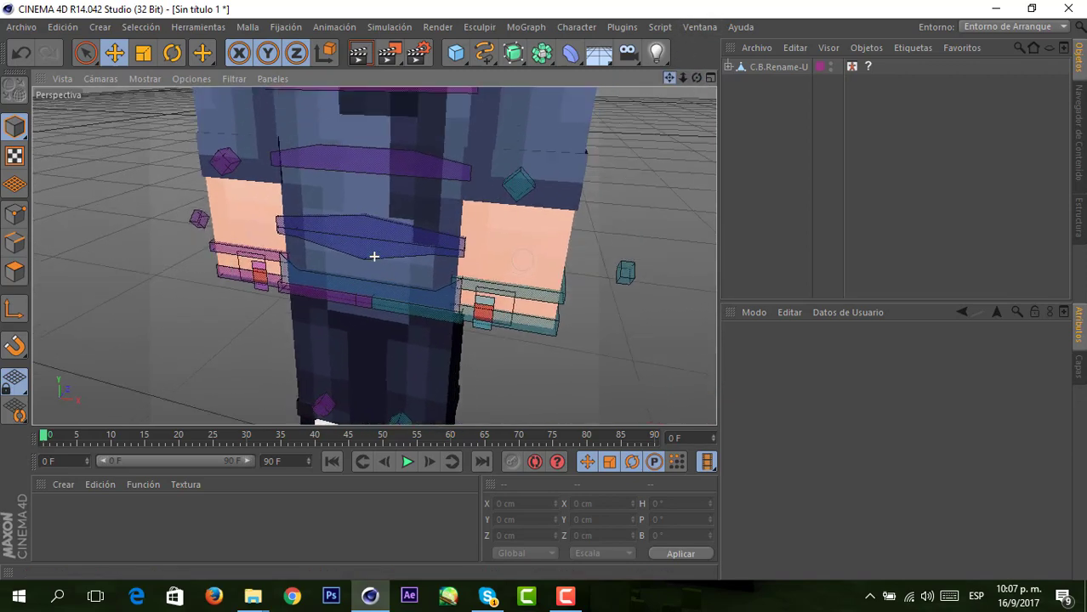
{"action": "left_click_drag", "start_coordinate": [670, 77], "coordinate": [376, 255]}
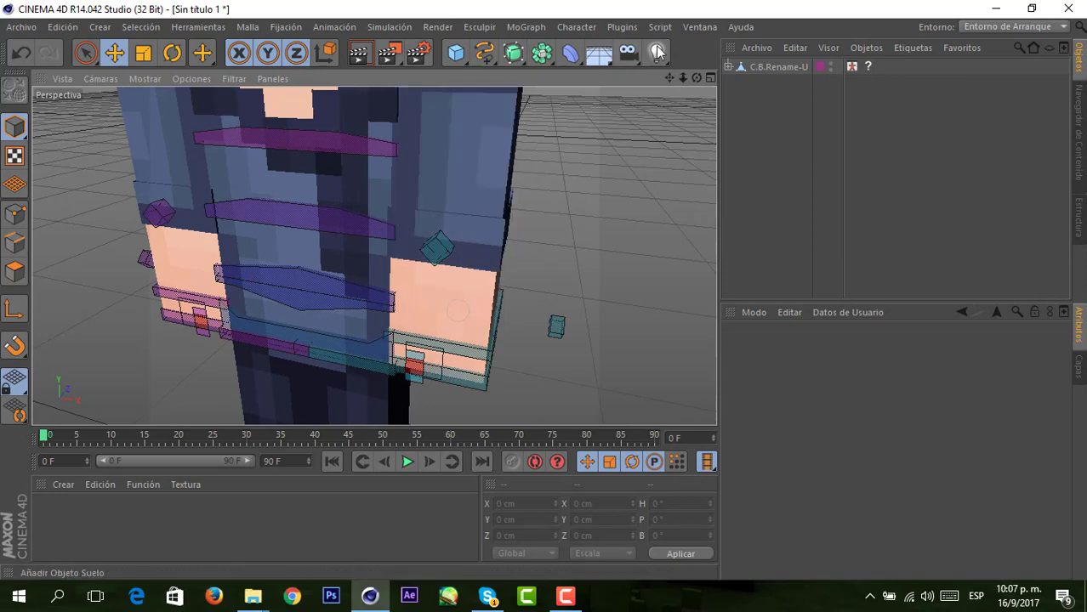
{"action": "left_click_drag", "start_coordinate": [696, 78], "coordinate": [646, 119]}
{"action": "left_click_drag", "start_coordinate": [551, 305], "coordinate": [647, 119]}
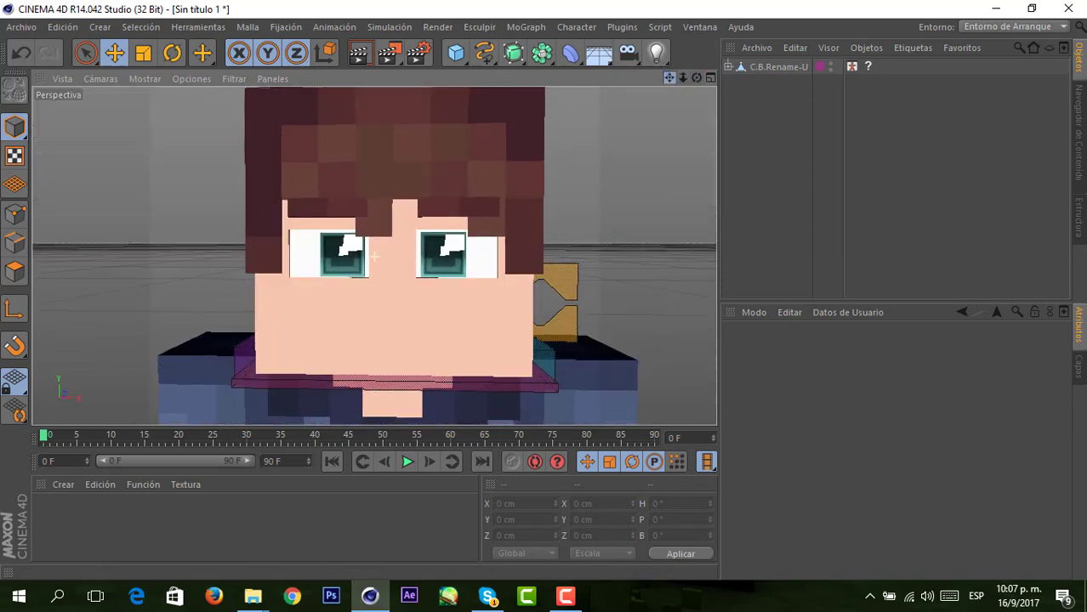
{"action": "left_click_drag", "start_coordinate": [683, 78], "coordinate": [688, 43]}
- Select the body, show its Body customization options, and check the rig tiers list
{"action": "left_click", "coordinate": [381, 197]}
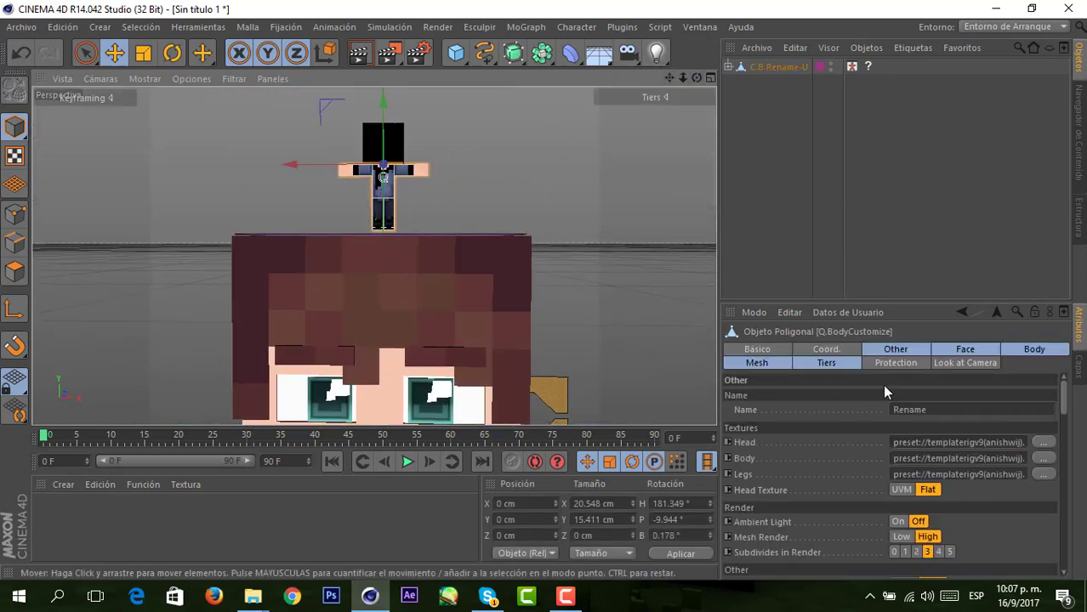
{"action": "left_click", "coordinate": [1034, 349]}
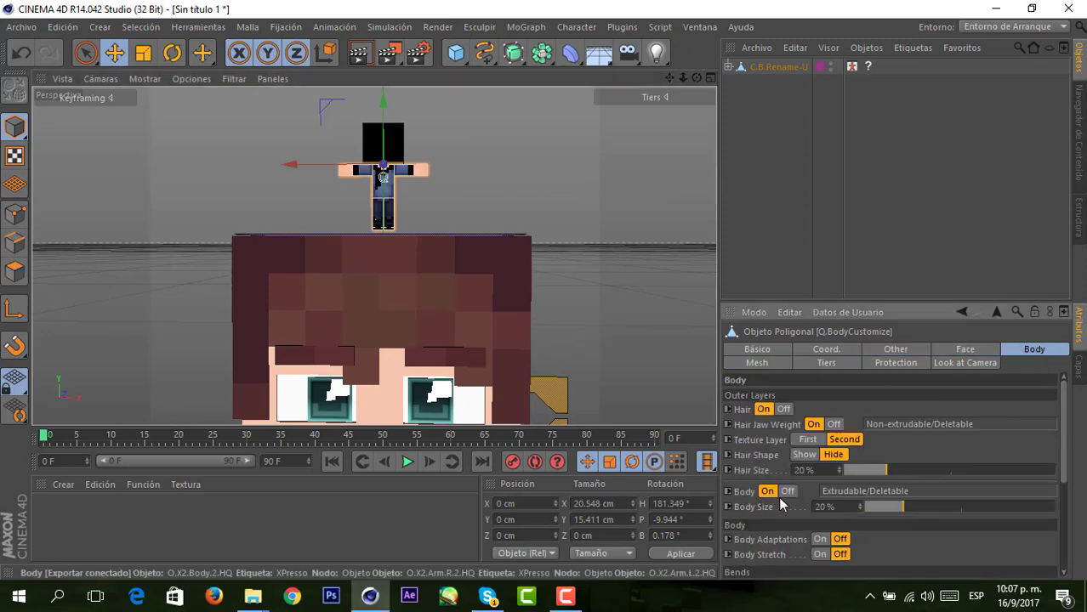
{"action": "left_click", "coordinate": [654, 97]}
{"action": "left_click", "coordinate": [662, 145]}
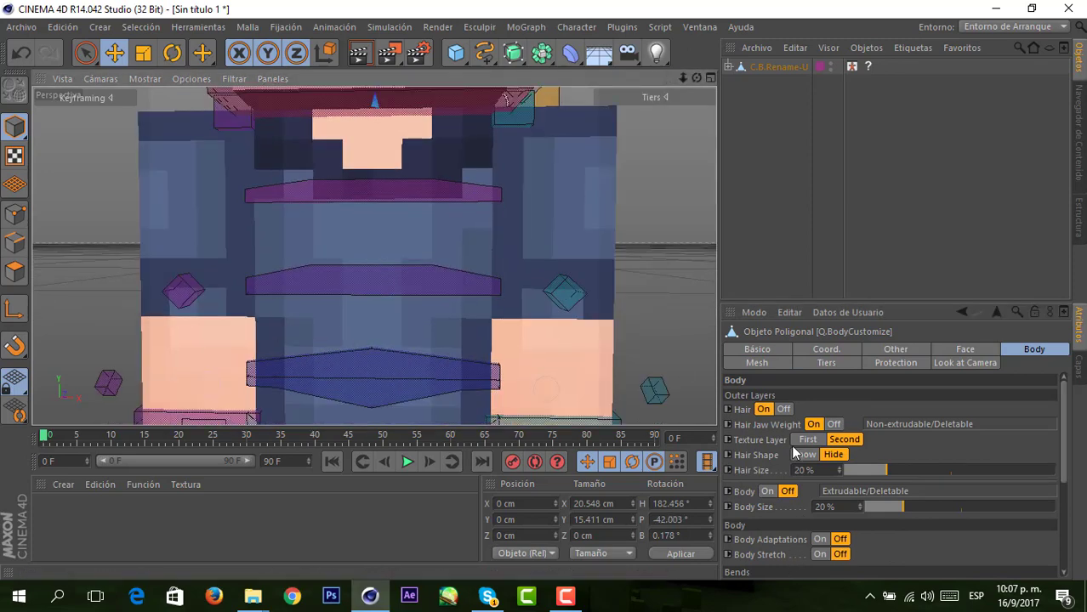
{"action": "left_click", "coordinate": [785, 493]}
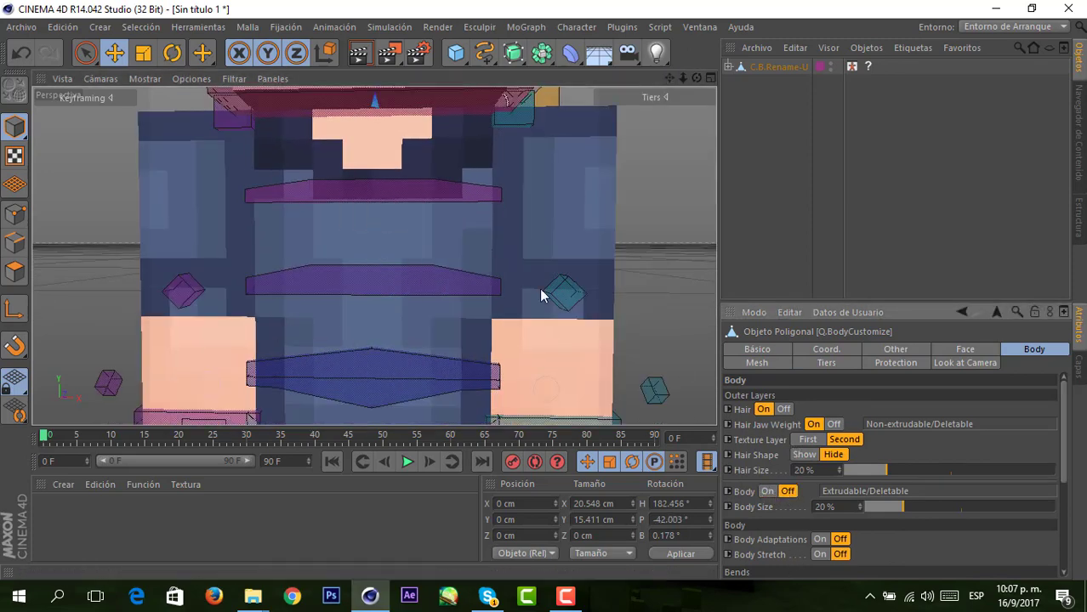
{"action": "left_click", "coordinate": [661, 97]}
{"action": "left_click", "coordinate": [638, 115]}
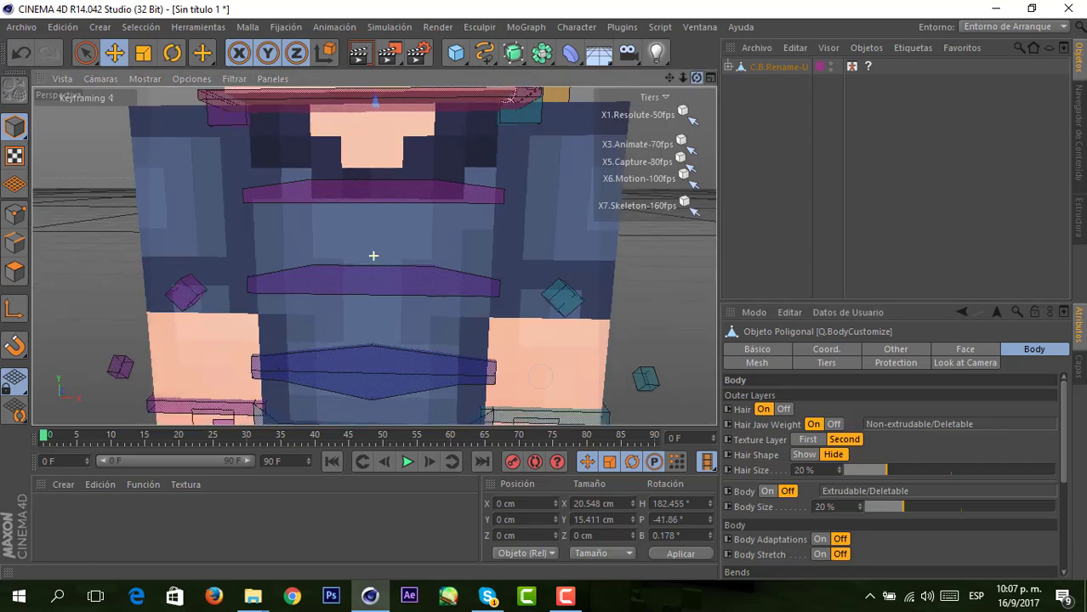
- Move the left and right arm goal controllers so both arms swing outward
{"action": "left_click", "coordinate": [502, 311]}
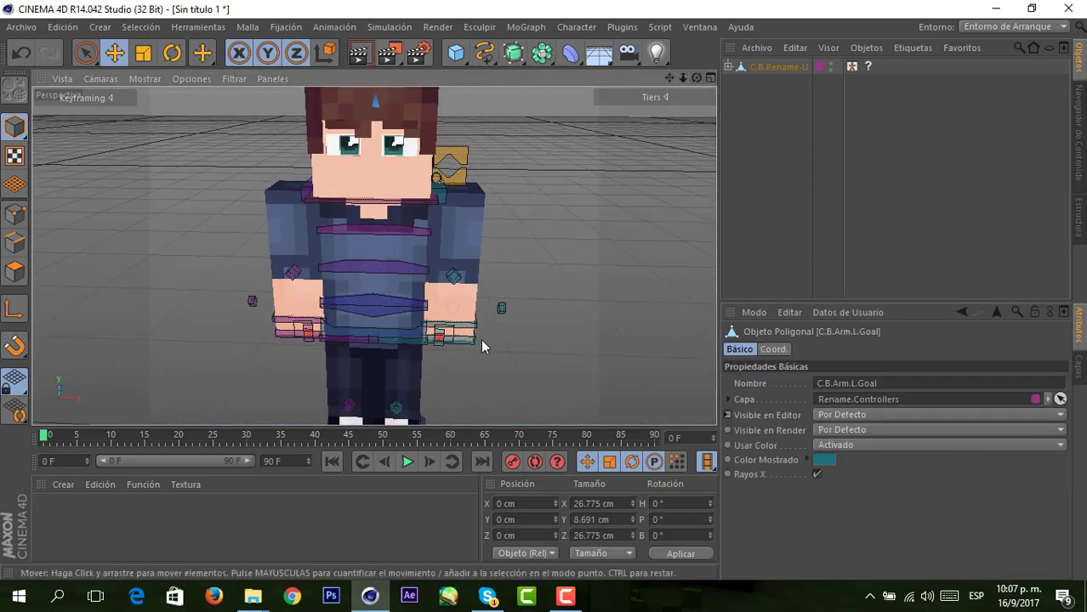
{"action": "left_click_drag", "start_coordinate": [528, 372], "coordinate": [548, 364]}
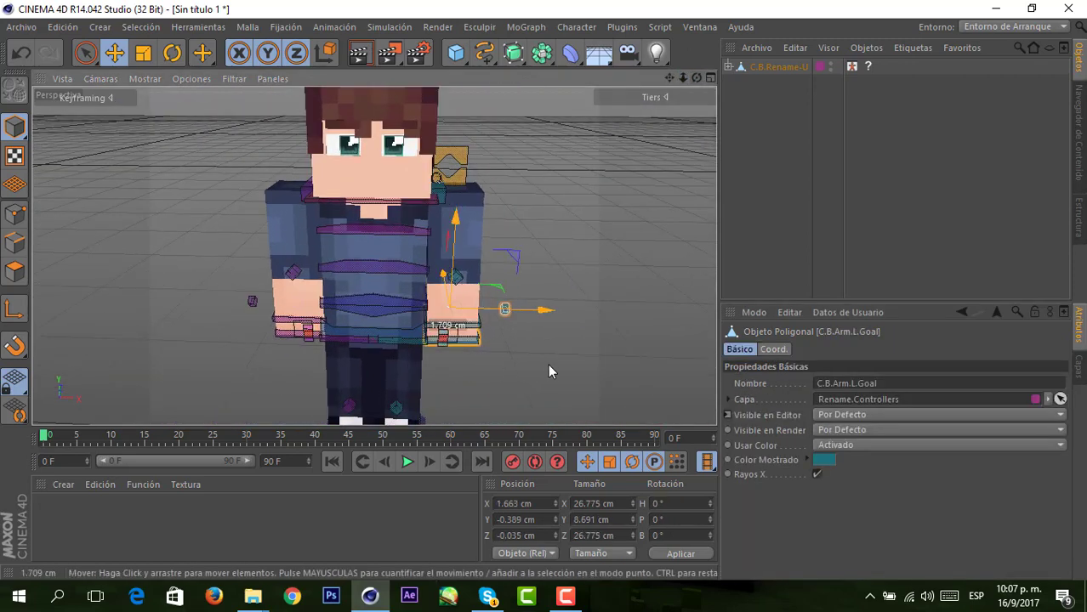
{"action": "left_click", "coordinate": [285, 337]}
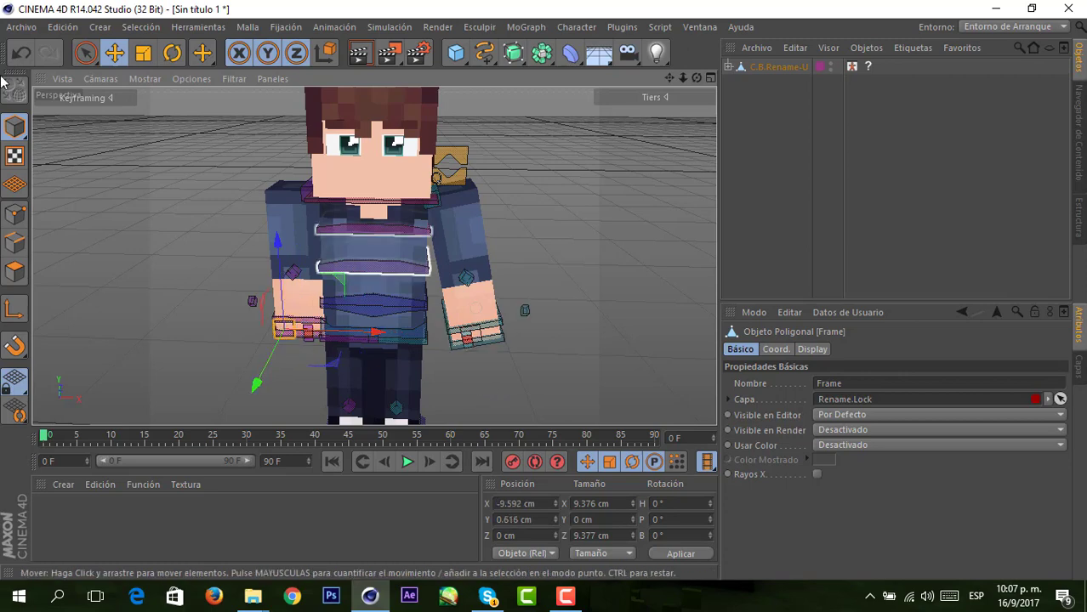
{"action": "left_click", "coordinate": [278, 361]}
{"action": "left_click", "coordinate": [282, 341]}
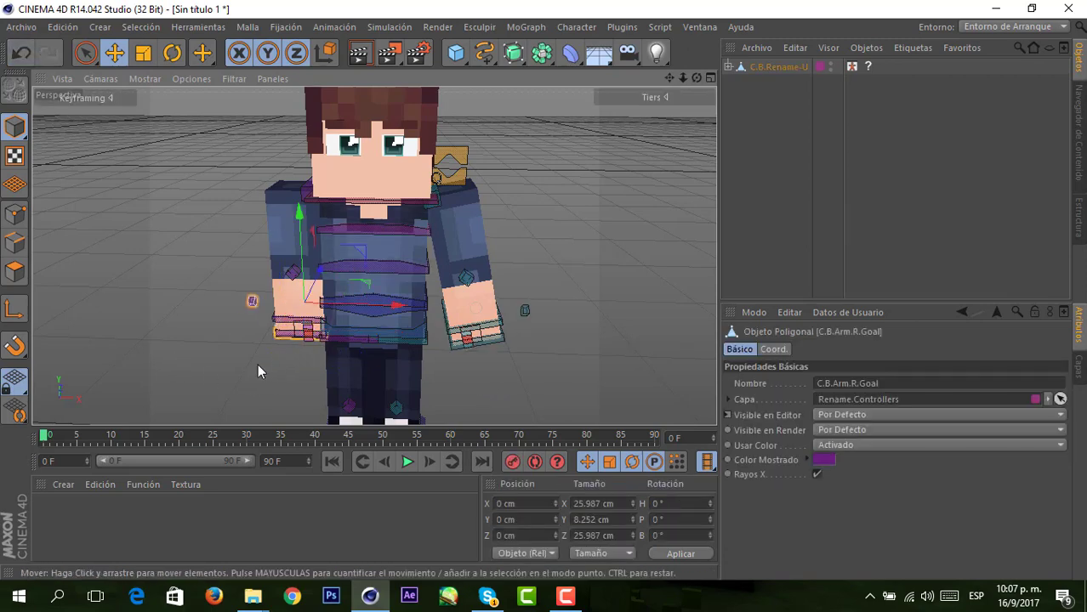
{"action": "mouse_move", "coordinate": [248, 363]}
{"action": "left_mouse_down"}
{"action": "mouse_move", "coordinate": [96, 269]}
{"action": "mouse_move", "coordinate": [61, 270]}
{"action": "left_mouse_up"}
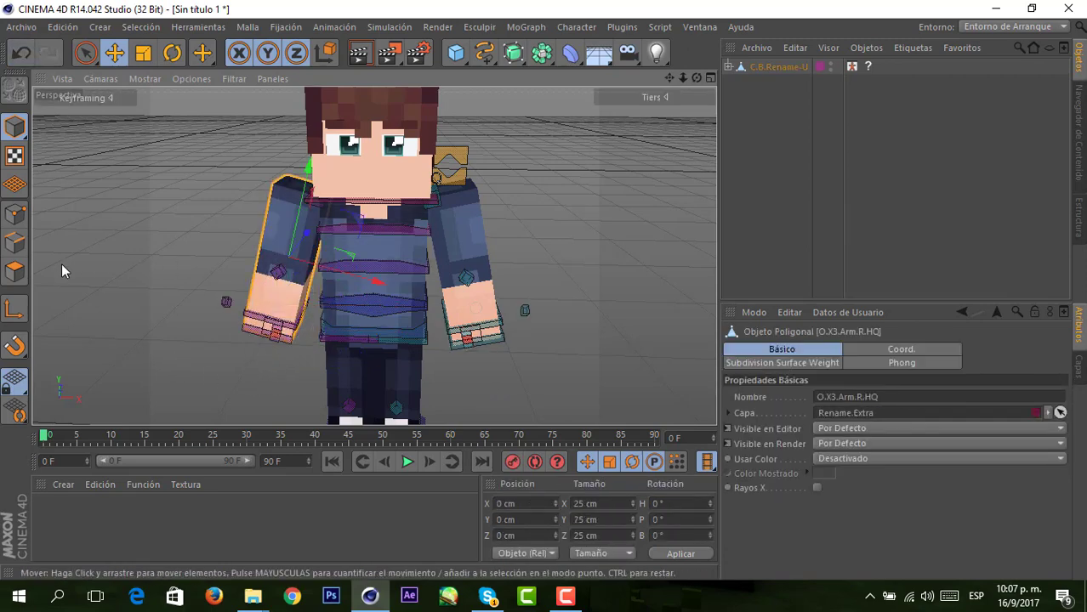
- In Polygons mode, loop-select the ring of polygons around the right arm
{"action": "left_click", "coordinate": [13, 272]}
{"action": "left_click", "coordinate": [220, 202]}
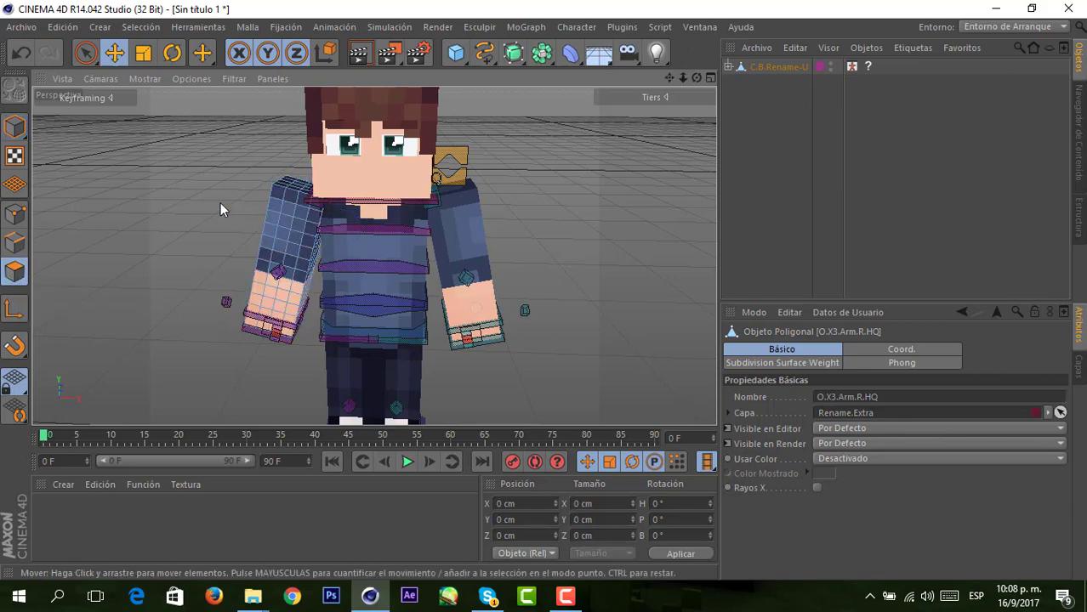
{"action": "left_click", "coordinate": [655, 97]}
{"action": "mouse_move", "coordinate": [683, 78]}
{"action": "left_mouse_down"}
{"action": "mouse_move", "coordinate": [719, 78]}
{"action": "mouse_move", "coordinate": [681, 71]}
{"action": "left_mouse_up"}
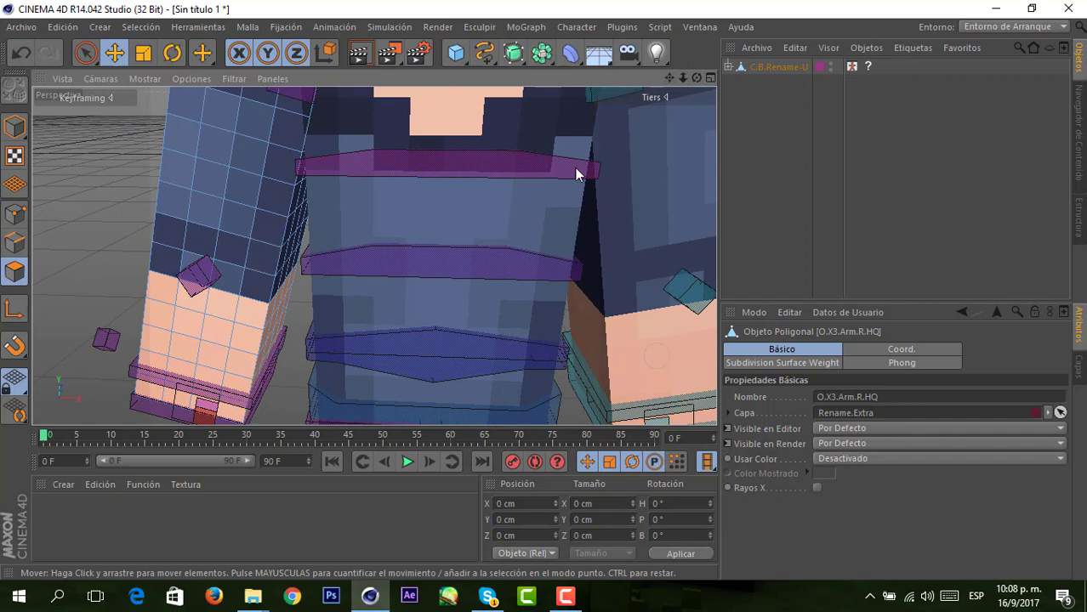
{"action": "key", "text": "u"}
{"action": "key", "text": "l"}
{"action": "left_click", "coordinate": [274, 276]}
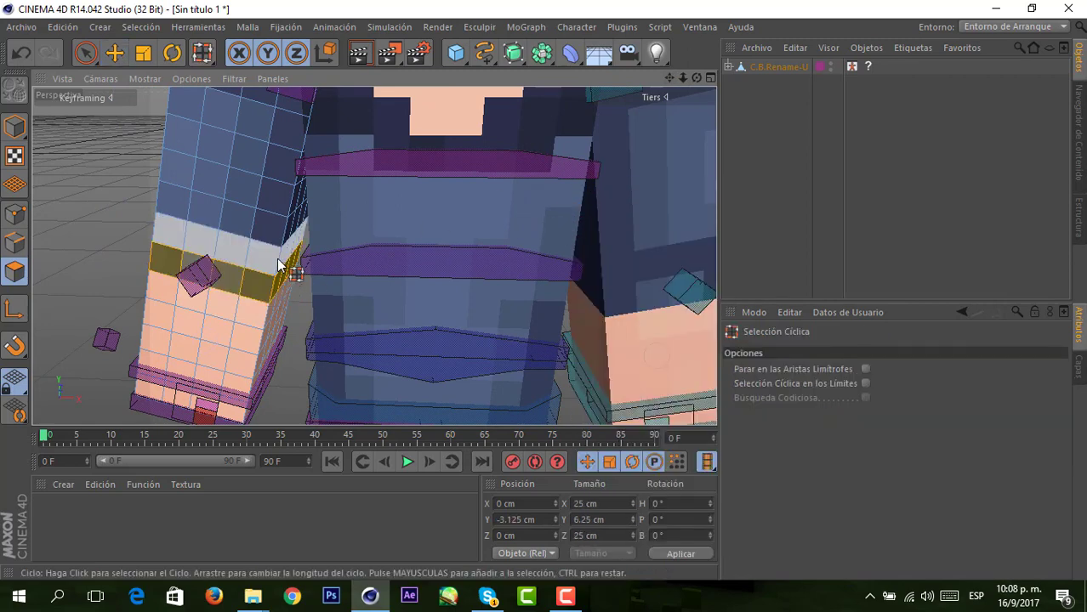
- Extrude the ring with Max Angle 180° and Offset 1.5 cm, then return to Model mode
{"action": "key", "text": "d"}
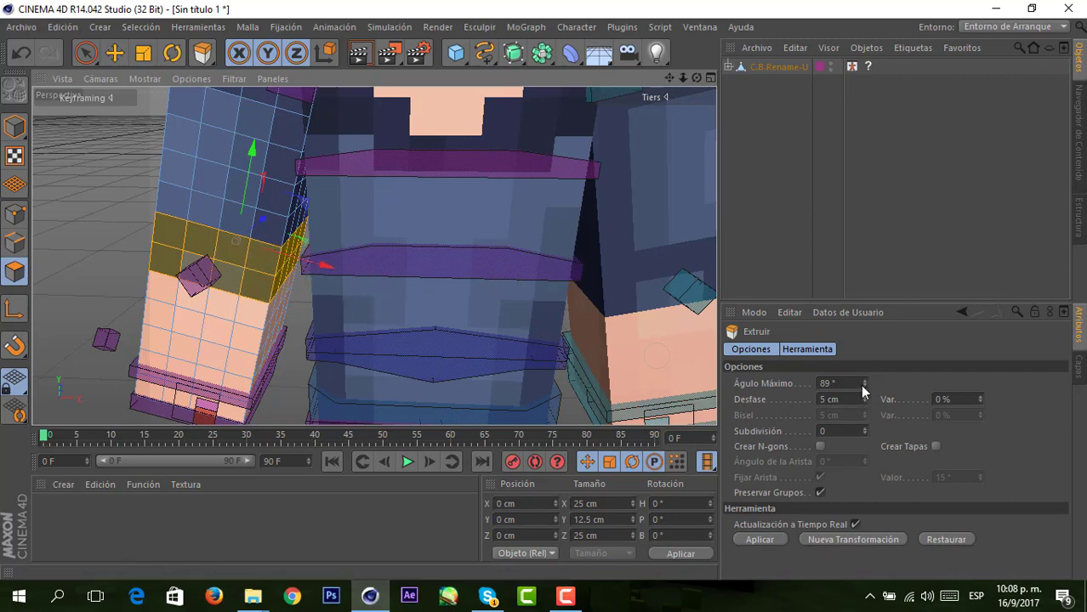
{"action": "left_click", "coordinate": [822, 383]}
{"action": "type", "text": "180"}
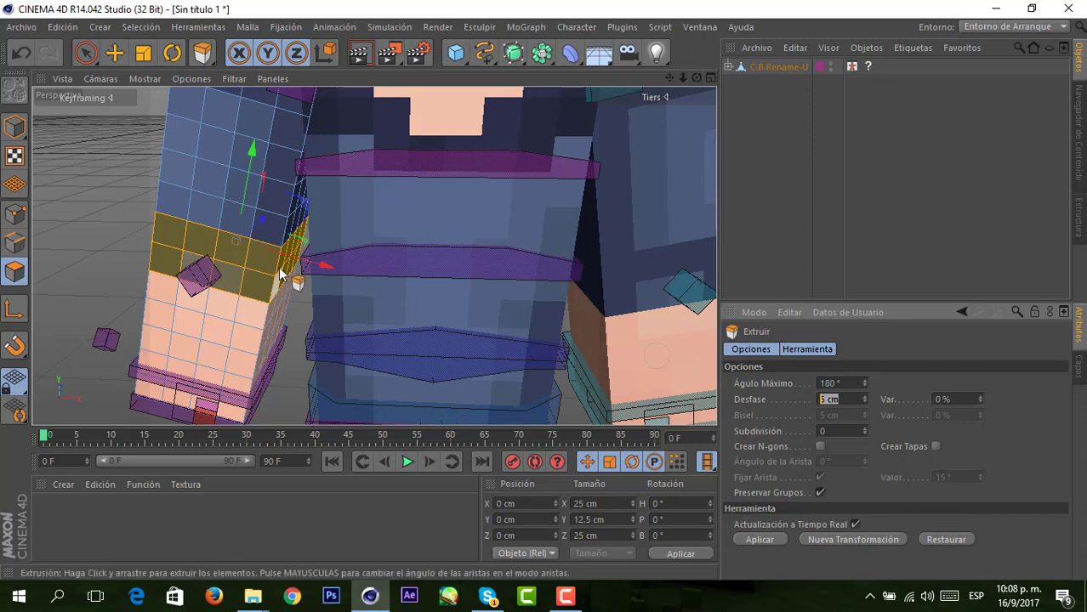
{"action": "type", "text": "1.5"}
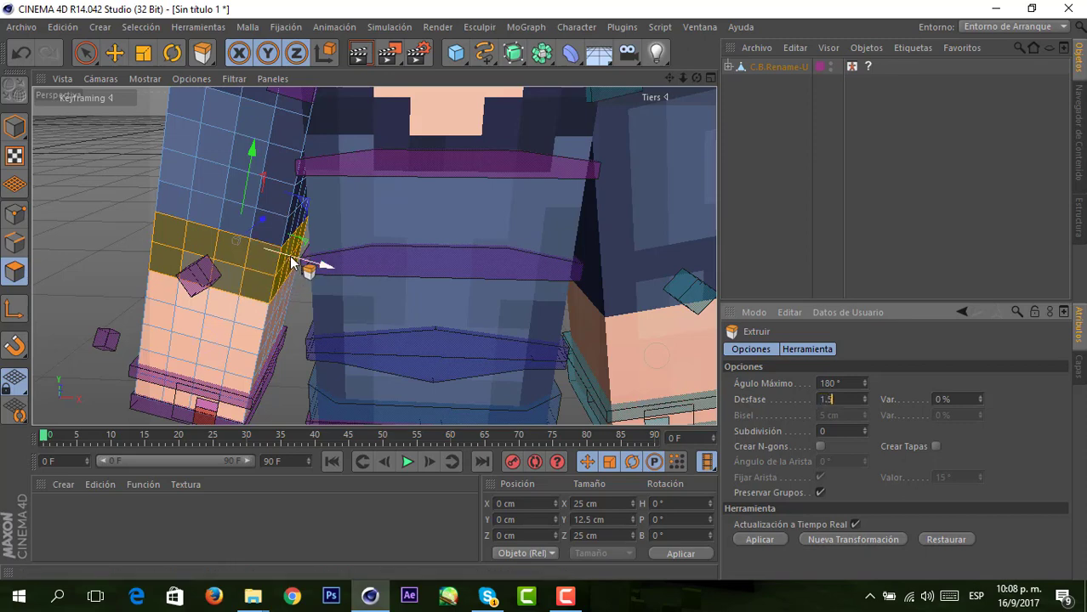
{"action": "key", "text": "Return"}
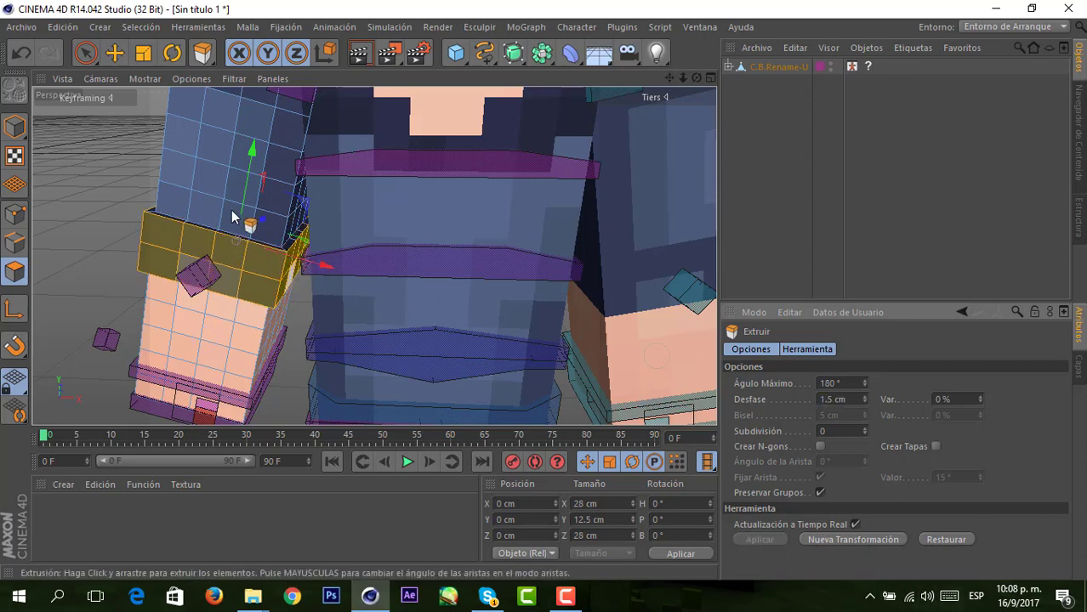
{"action": "left_click", "coordinate": [15, 127]}
{"action": "left_click", "coordinate": [116, 54]}
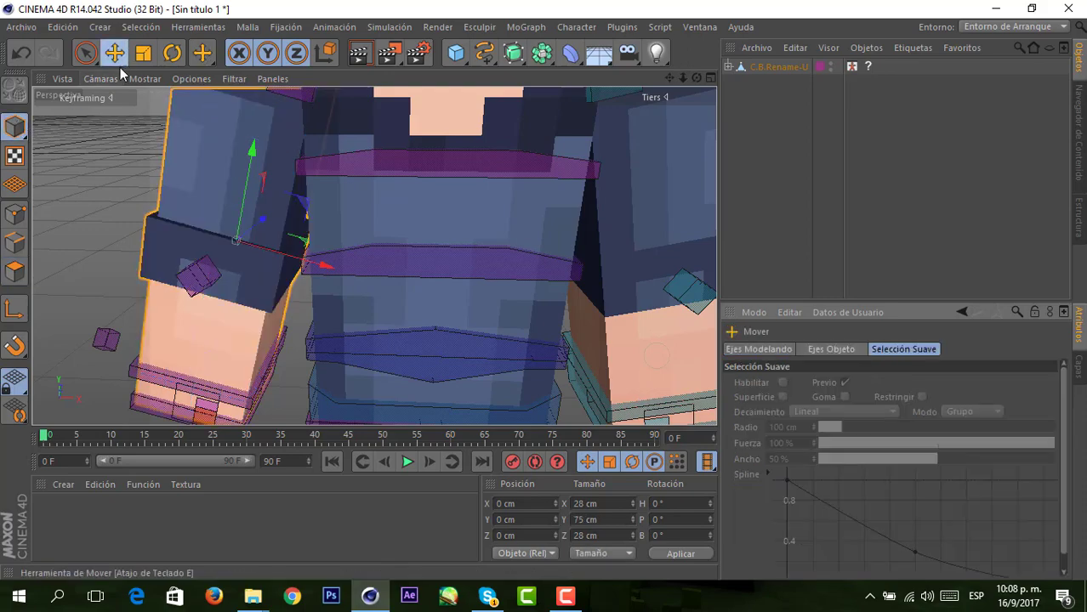
{"action": "key", "text": "h"}
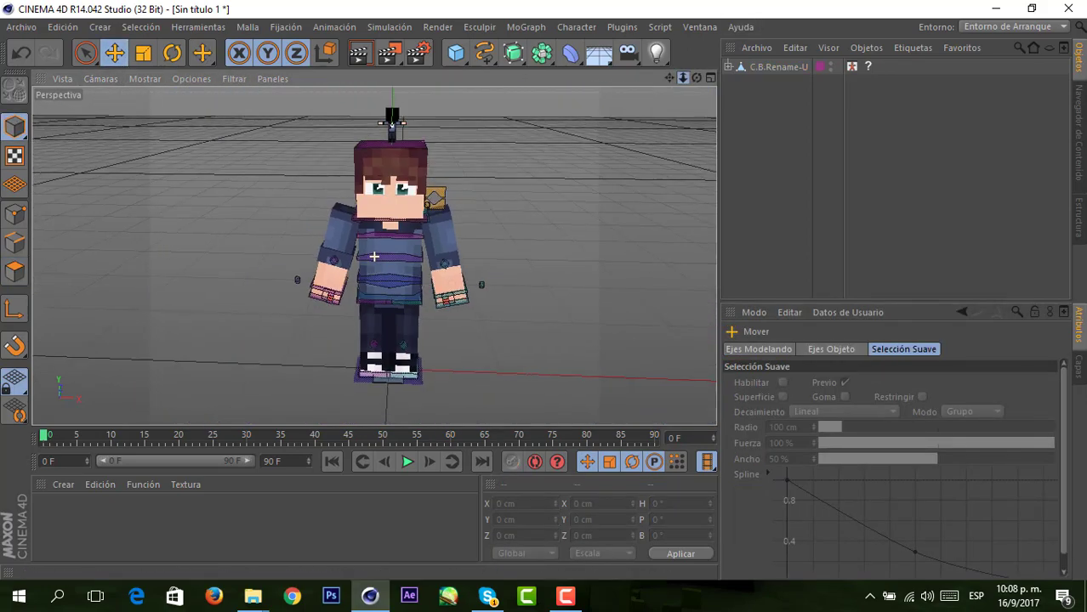
{"action": "scroll", "coordinate": [374, 256], "scroll_direction": "up", "scroll_amount": 3}
{"action": "scroll", "coordinate": [375, 256], "scroll_direction": "up", "scroll_amount": 2}
{"action": "scroll", "coordinate": [374, 256], "scroll_direction": "up", "scroll_amount": 2}
{"action": "scroll", "coordinate": [374, 256], "scroll_direction": "up", "scroll_amount": 2}
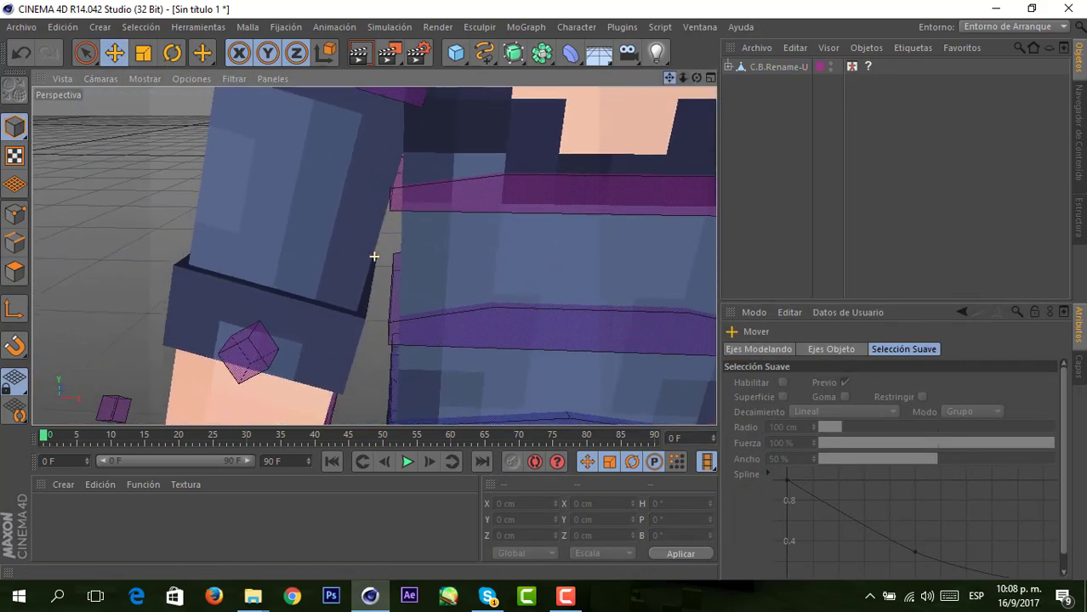
{"action": "scroll", "coordinate": [374, 256], "scroll_direction": "down", "scroll_amount": 2}
{"action": "scroll", "coordinate": [374, 256], "scroll_direction": "down", "scroll_amount": 3}
{"action": "scroll", "coordinate": [374, 256], "scroll_direction": "up", "scroll_amount": 4}
{"action": "scroll", "coordinate": [375, 256], "scroll_direction": "up", "scroll_amount": 1}
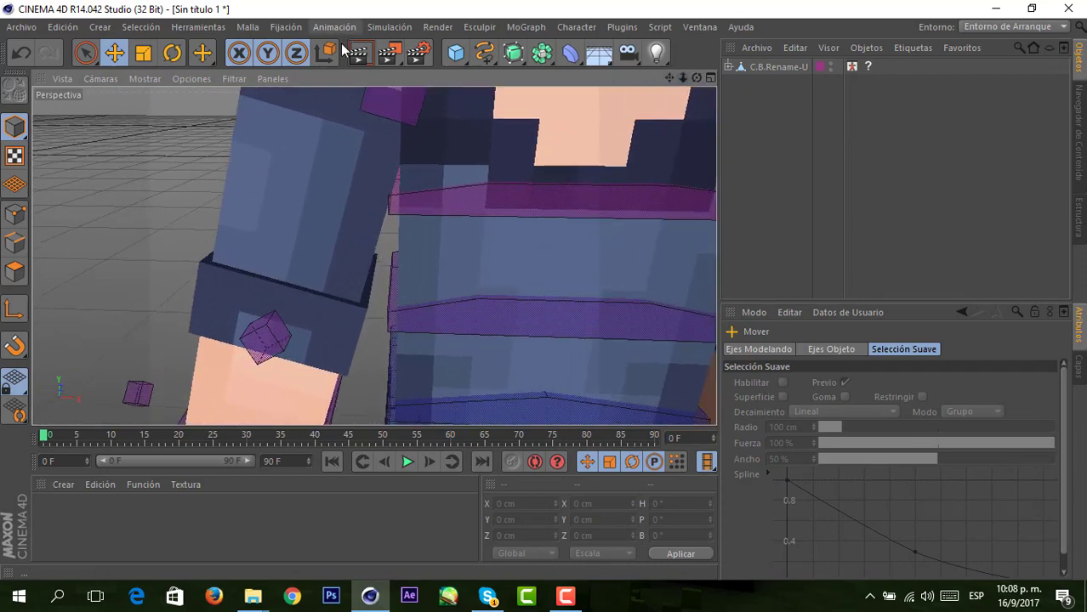
{"action": "left_click", "coordinate": [358, 60]}
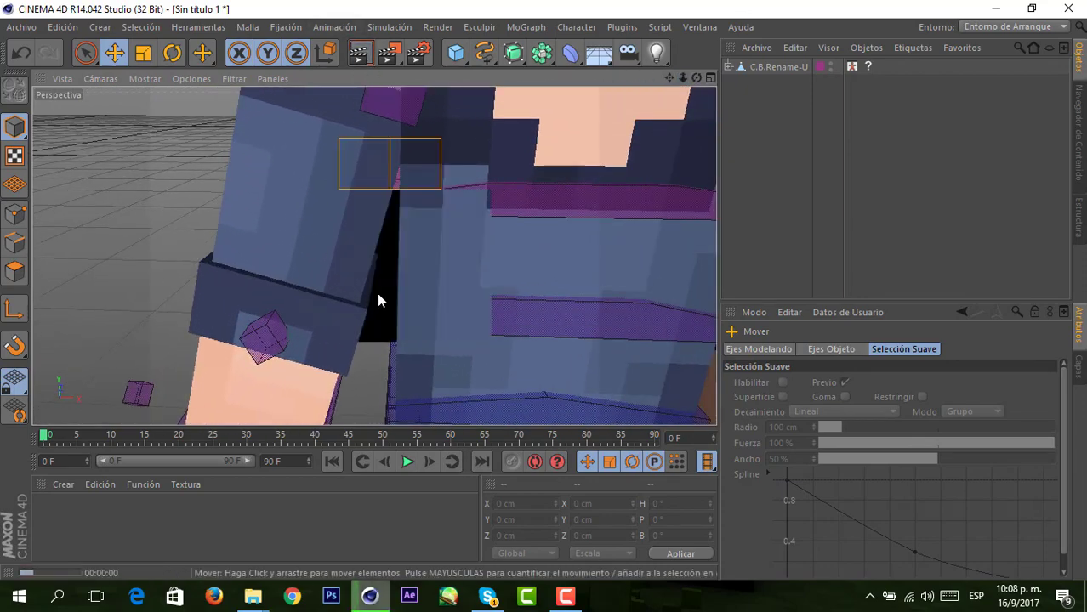
{"action": "left_click", "coordinate": [177, 299]}
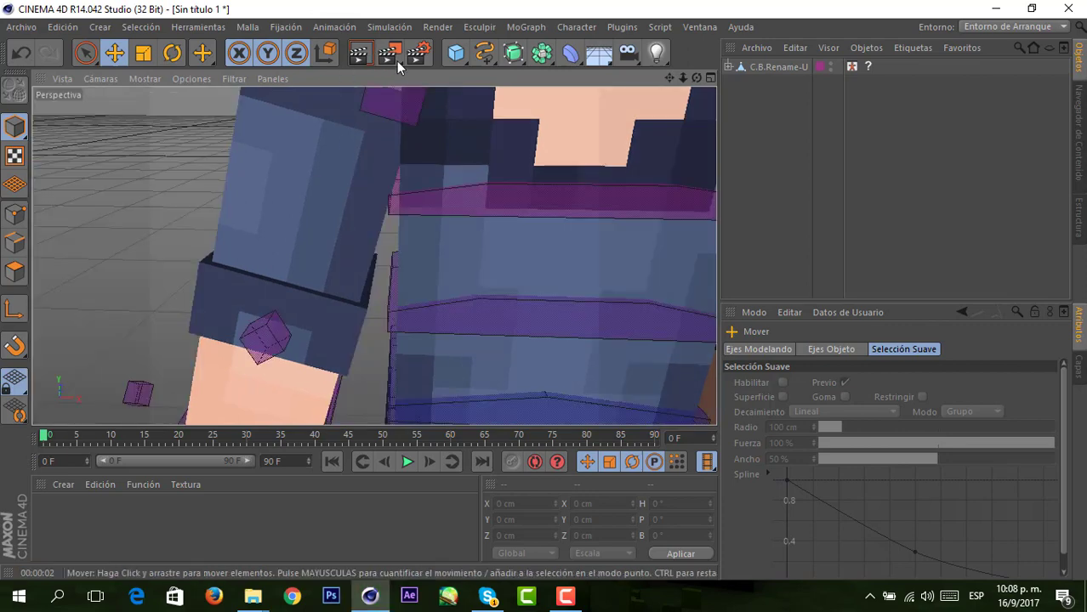
{"action": "key", "text": "ctrl+r"}
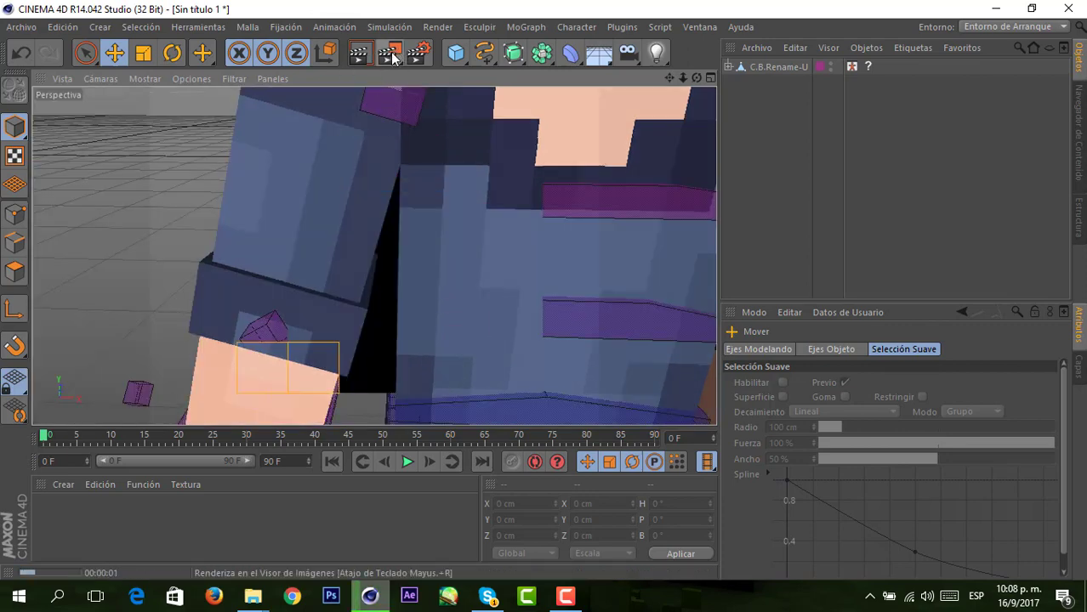
{"action": "left_click", "coordinate": [102, 176]}
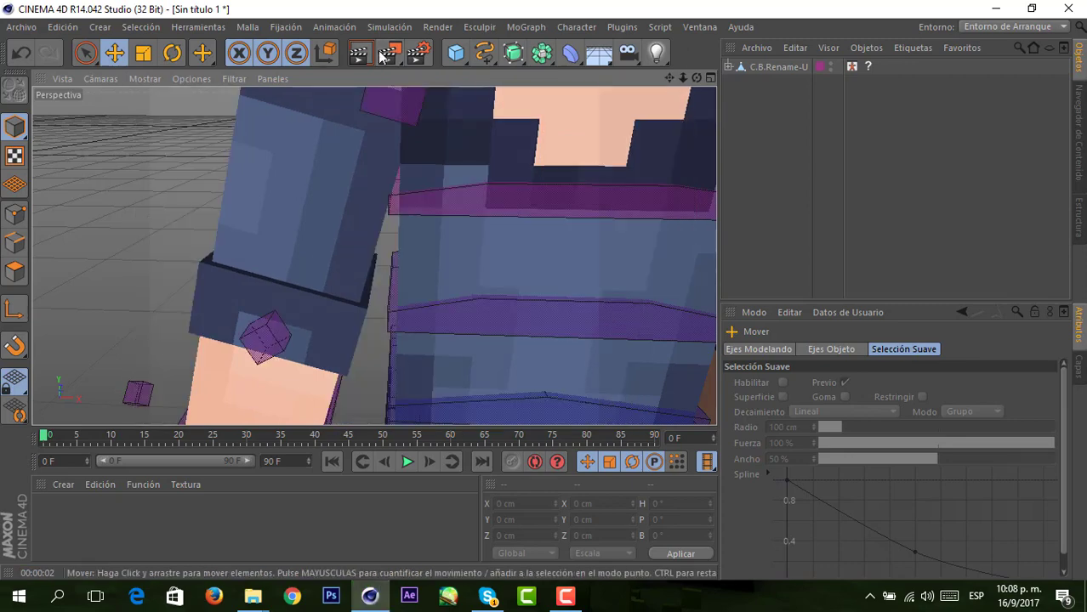
{"action": "left_click", "coordinate": [384, 53]}
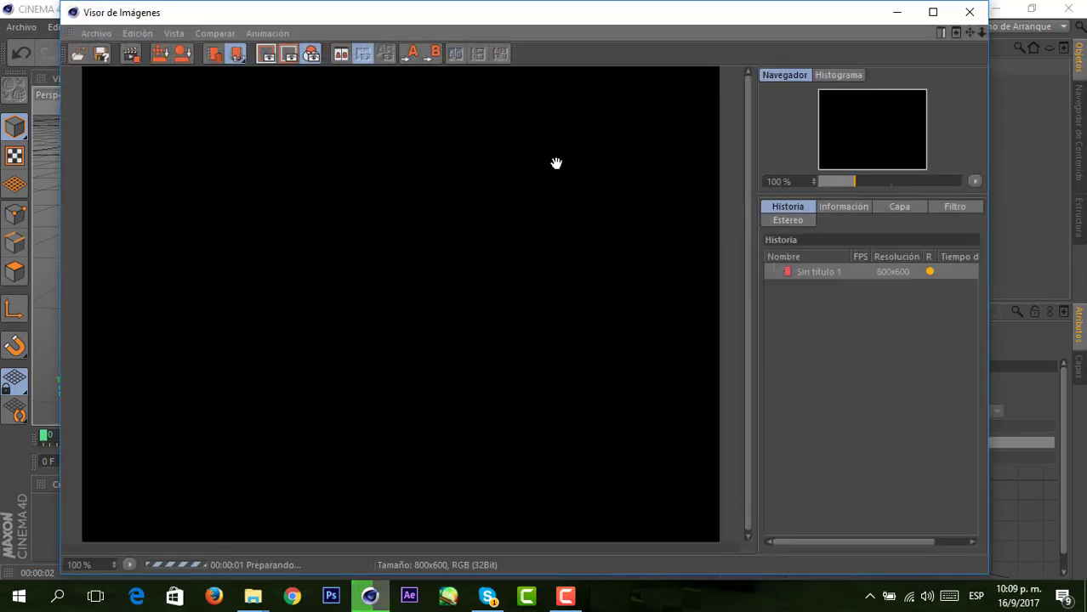
{"action": "left_click_drag", "start_coordinate": [598, 24], "coordinate": [613, 25]}
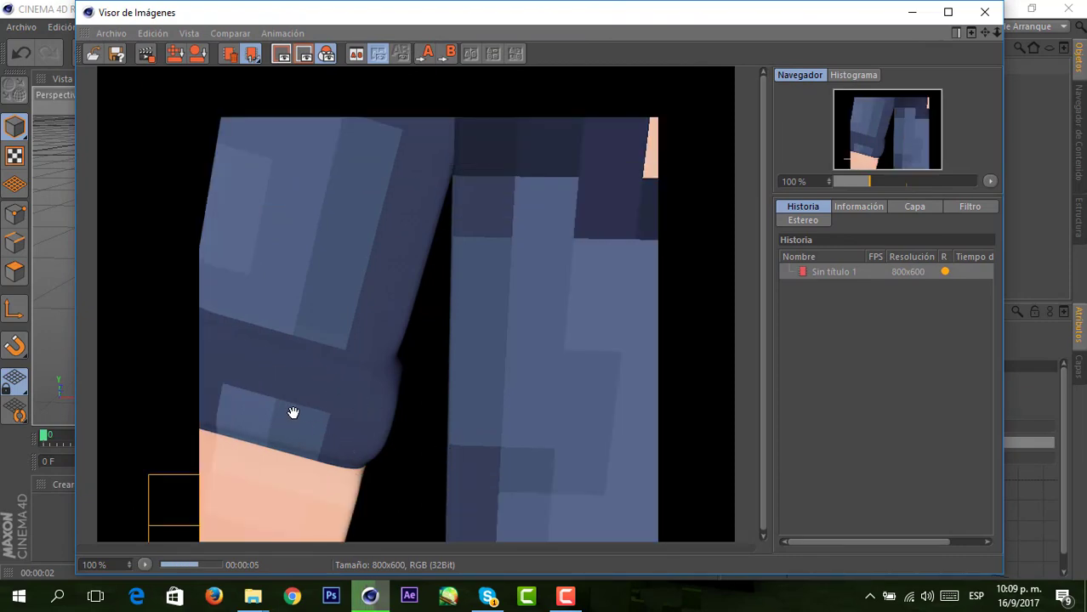
{"action": "left_click", "coordinate": [984, 13]}
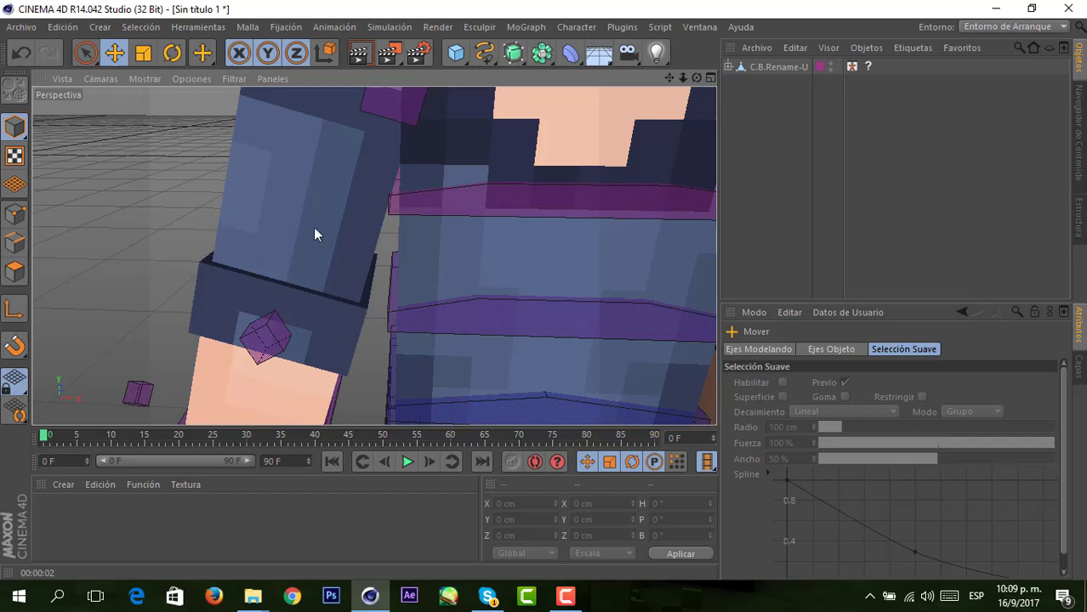
- Select all polygons of O.X3.Arm.R.HQ and assign them 100% HyperNURBS weight
{"action": "left_click", "coordinate": [272, 287]}
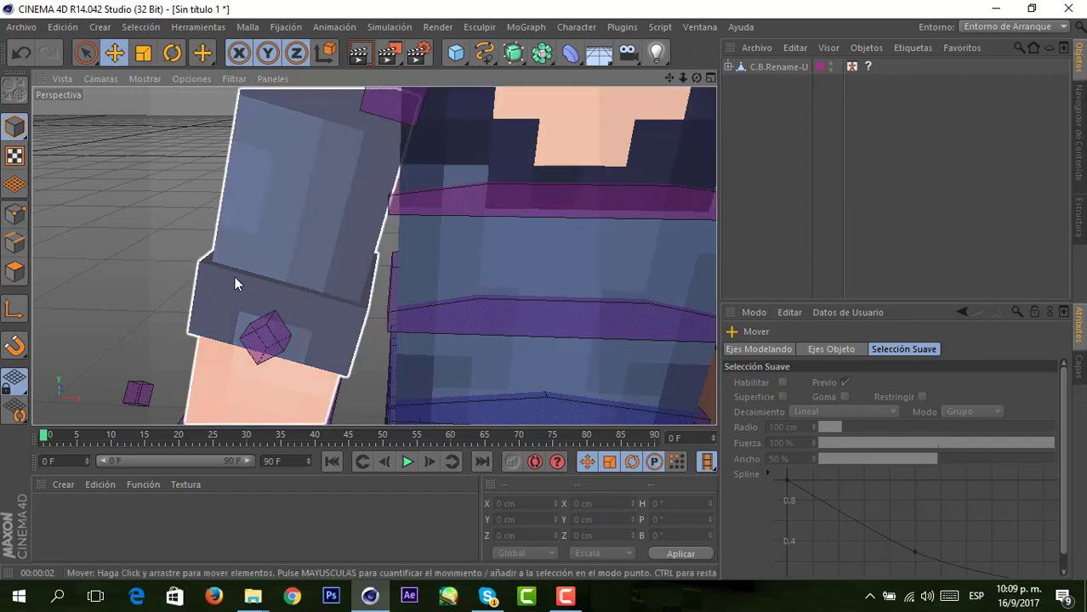
{"action": "left_click", "coordinate": [200, 305]}
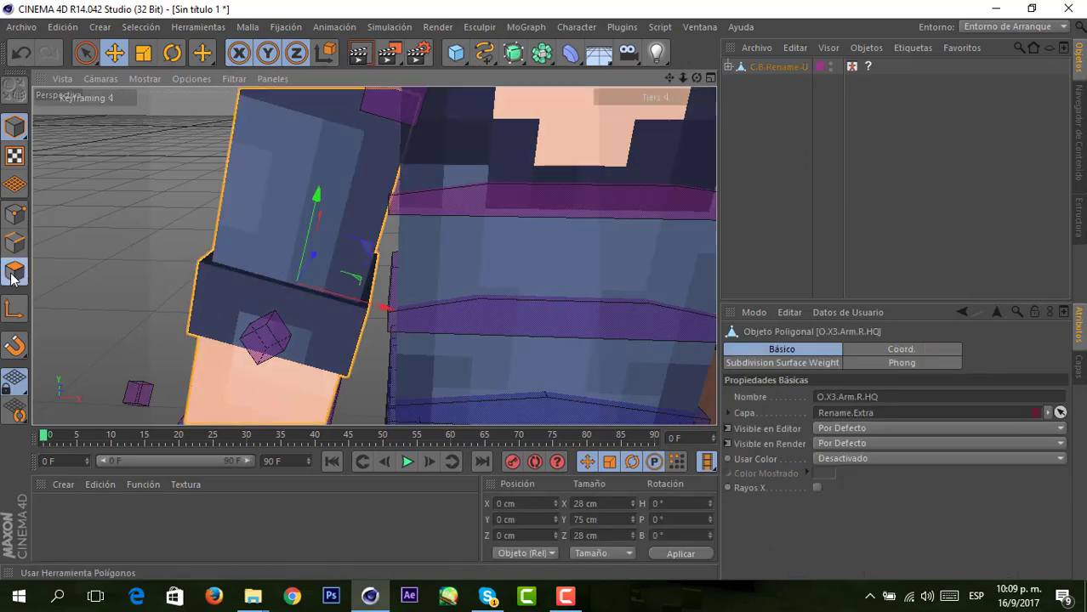
{"action": "left_click", "coordinate": [12, 274]}
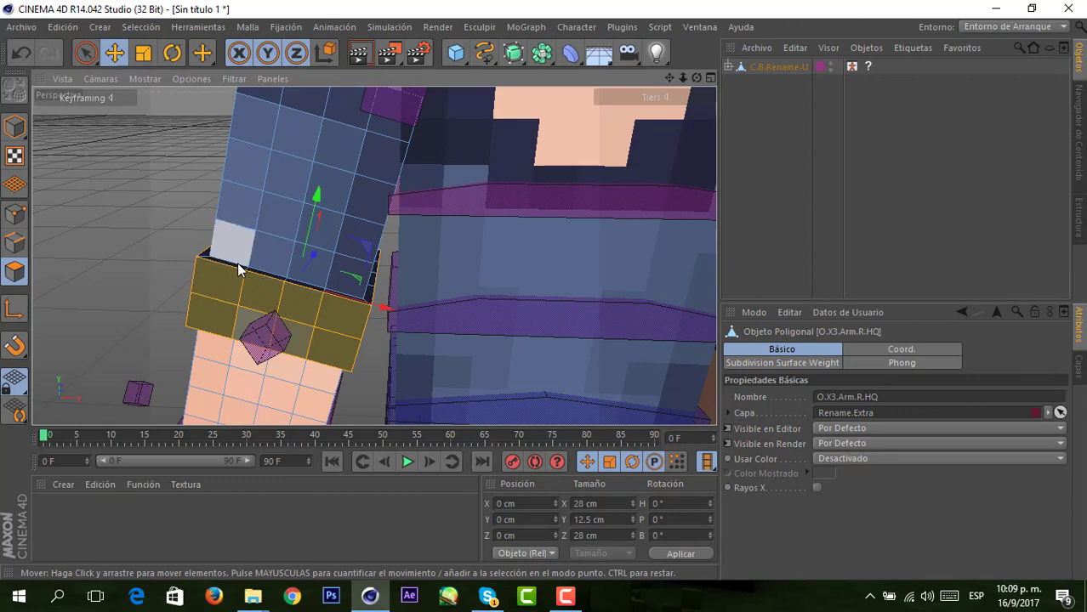
{"action": "left_click_drag", "start_coordinate": [685, 77], "coordinate": [683, 81]}
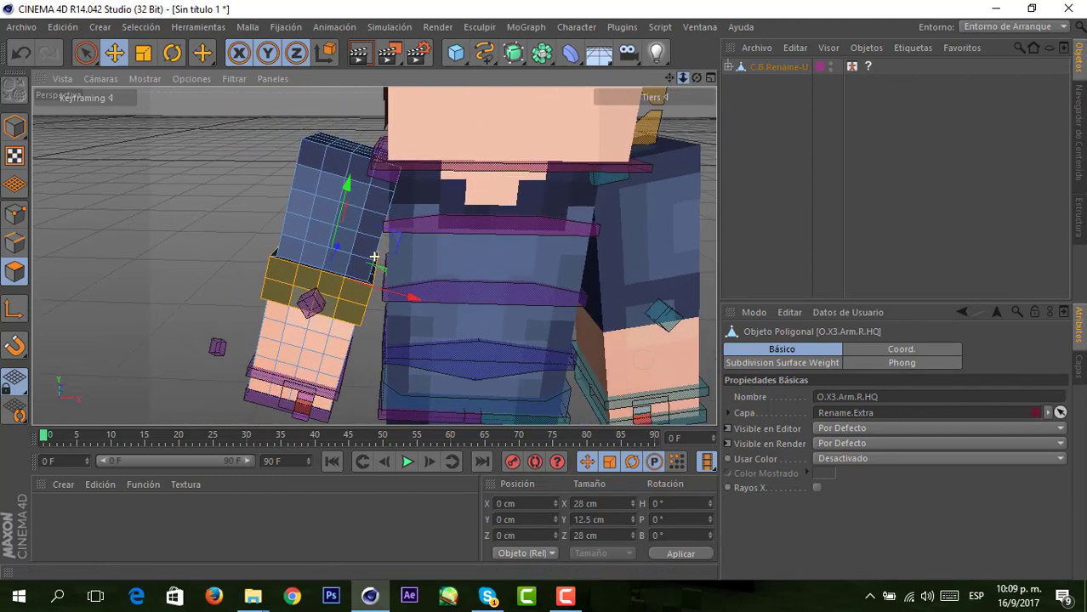
{"action": "key", "text": "ctrl+a"}
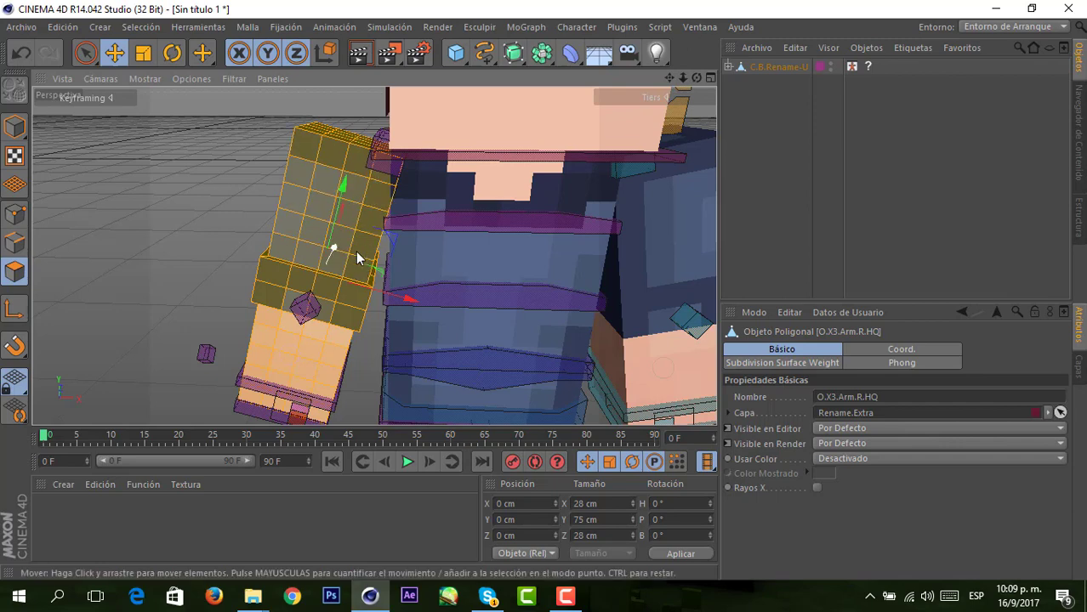
{"action": "key", "text": "m"}
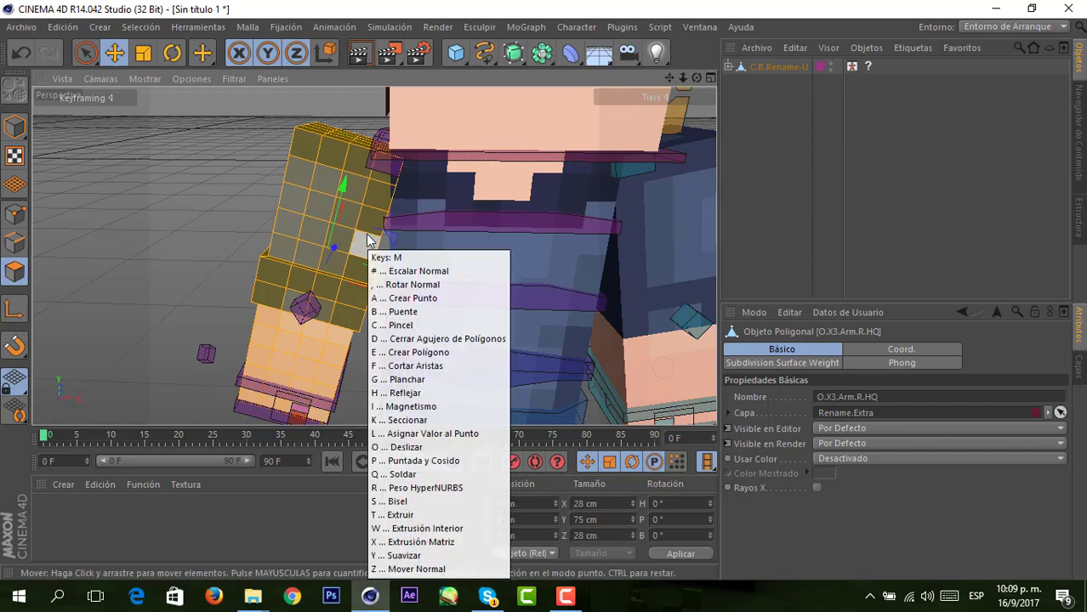
{"action": "key", "text": "q"}
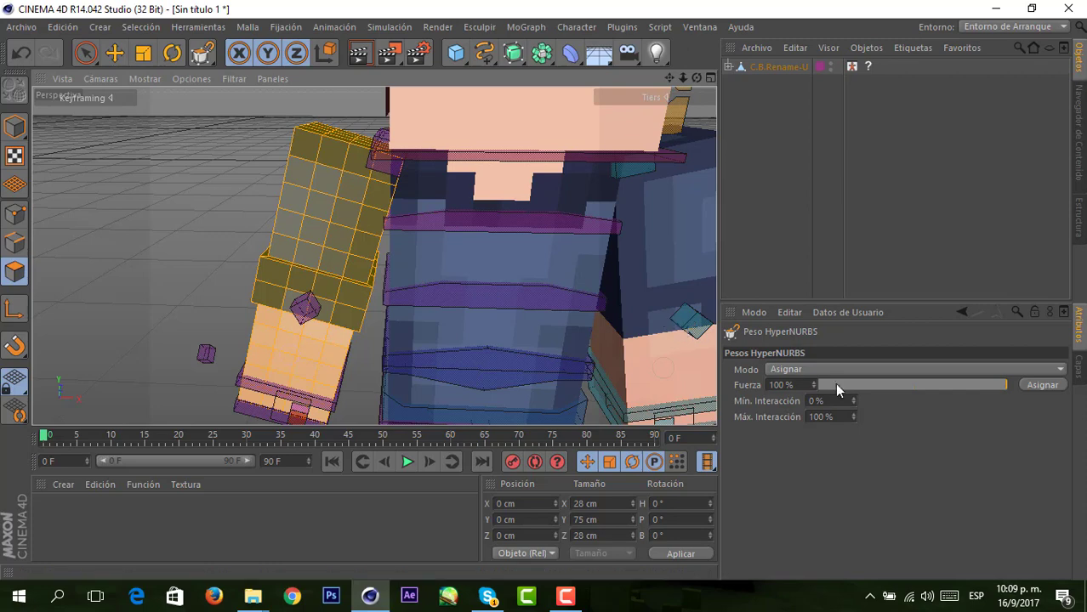
{"action": "left_click", "coordinate": [1043, 390]}
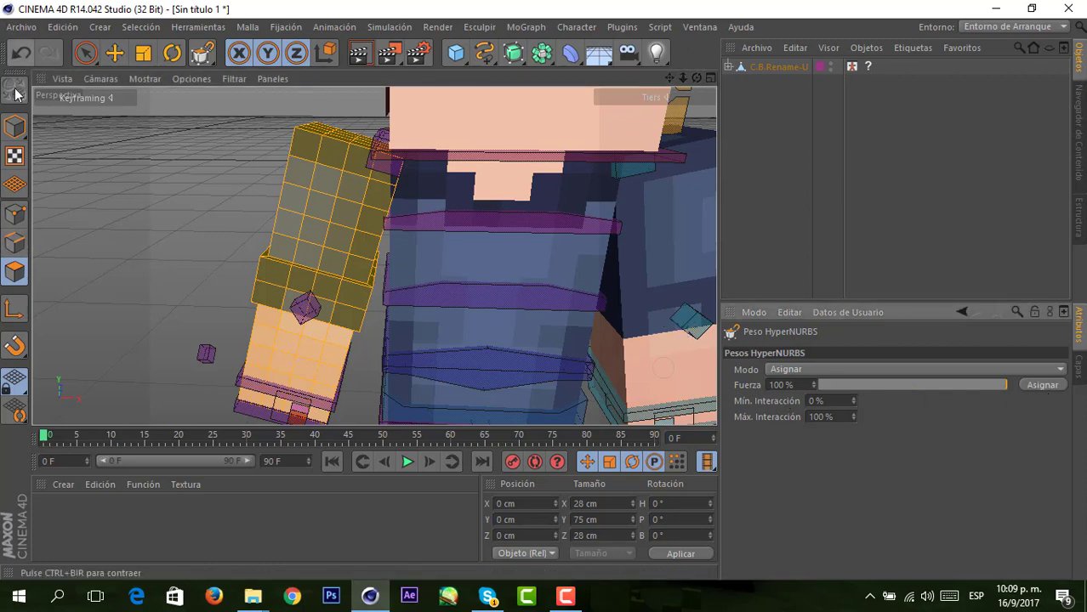
{"action": "left_click", "coordinate": [15, 126]}
{"action": "left_click", "coordinate": [395, 53]}
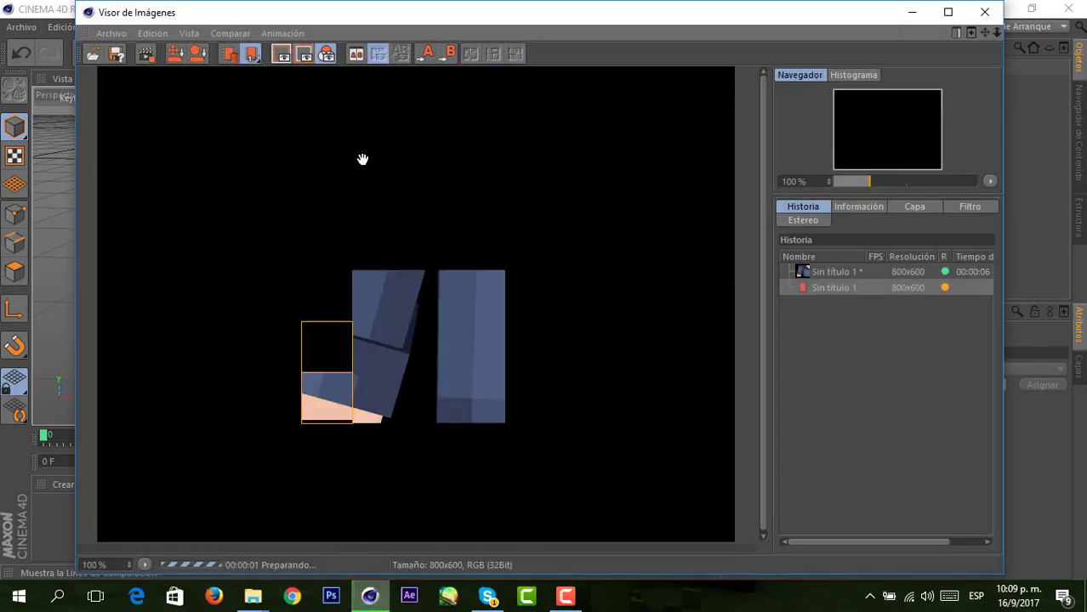
{"action": "scroll", "coordinate": [366, 213], "scroll_direction": "down", "scroll_amount": 1}
{"action": "scroll", "coordinate": [334, 344], "scroll_direction": "up", "scroll_amount": 1}
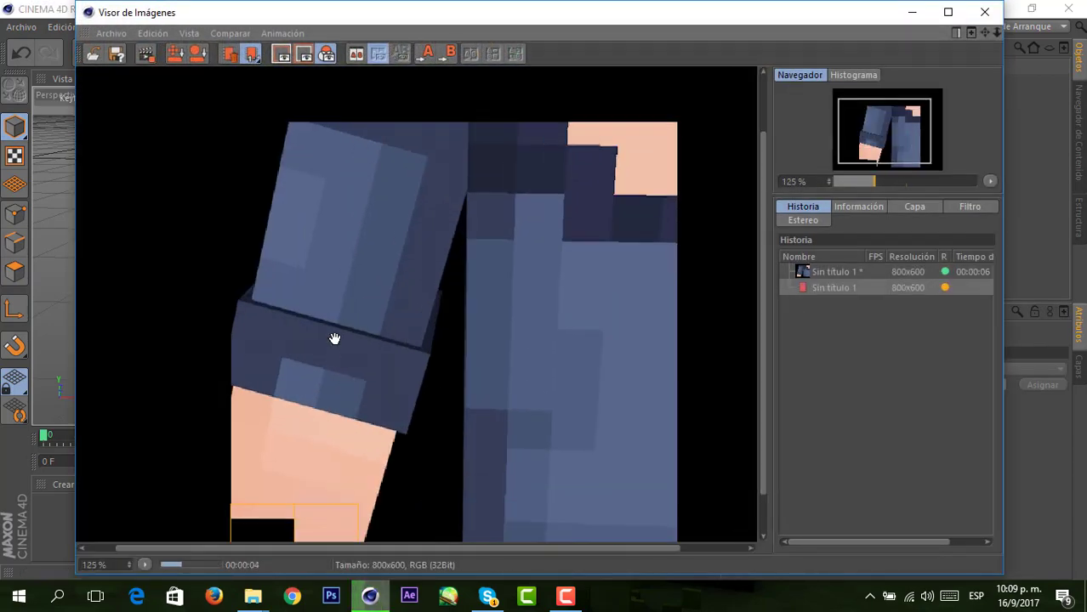
{"action": "scroll", "coordinate": [349, 327], "scroll_direction": "up", "scroll_amount": 1}
{"action": "scroll", "coordinate": [355, 320], "scroll_direction": "up", "scroll_amount": 1}
{"action": "scroll", "coordinate": [353, 319], "scroll_direction": "down", "scroll_amount": 1}
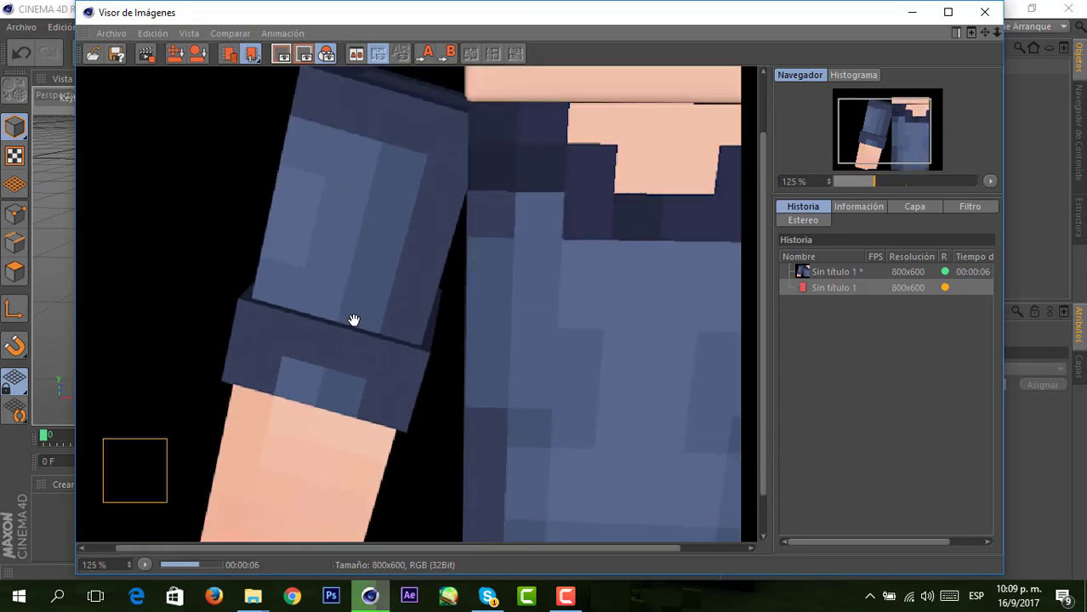
{"action": "scroll", "coordinate": [362, 318], "scroll_direction": "down", "scroll_amount": 2}
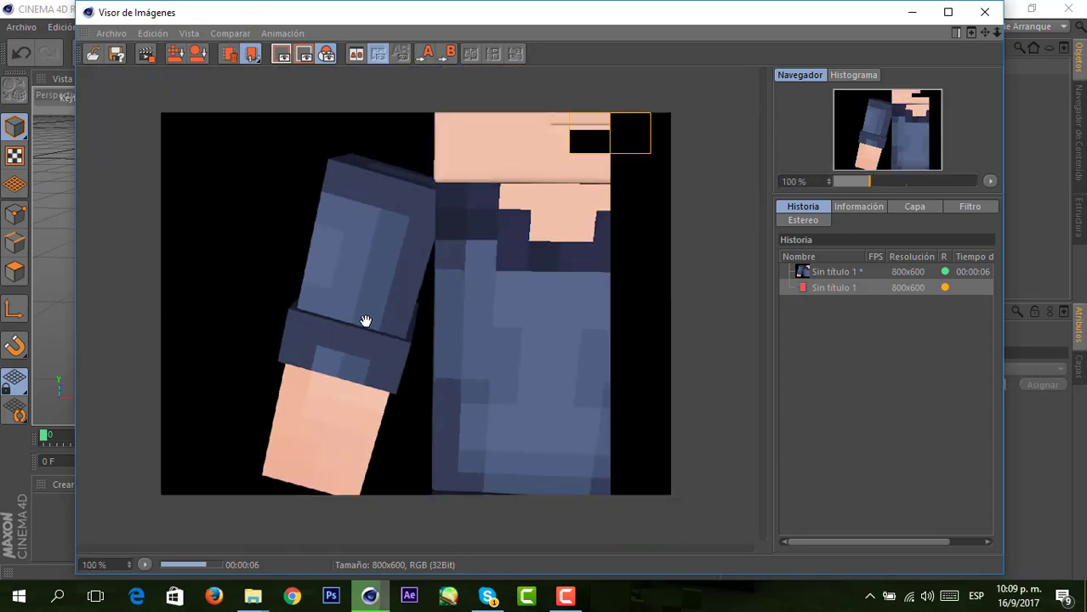
{"action": "left_click", "coordinate": [984, 12]}
{"action": "left_click_drag", "start_coordinate": [701, 80], "coordinate": [697, 82]}
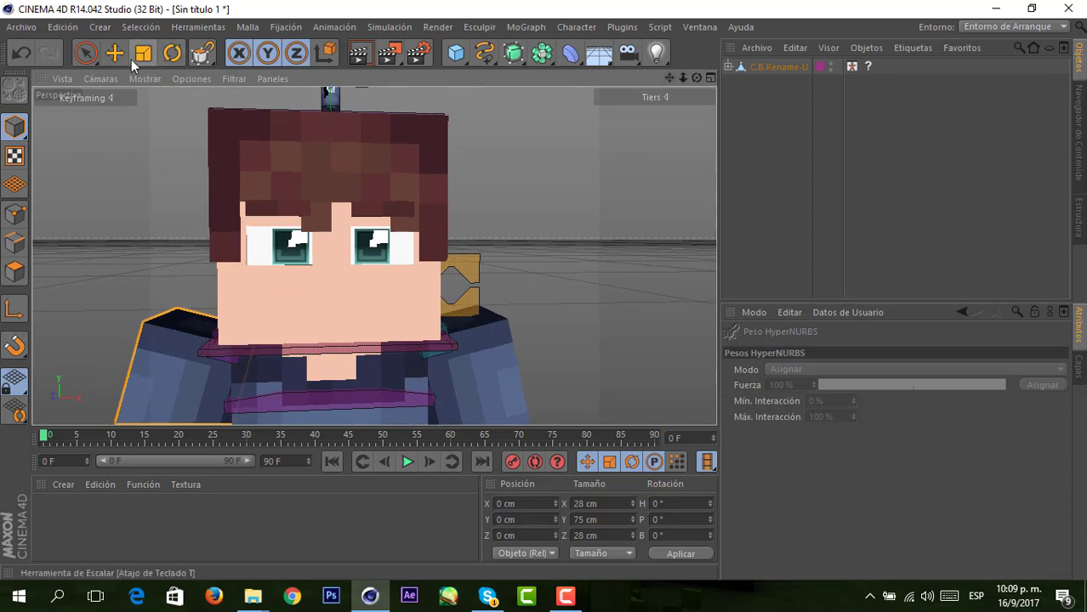
- Test-render the face to the Picture Viewer, stop it, recentre the head, and show the Layers manager
{"action": "left_click", "coordinate": [126, 58]}
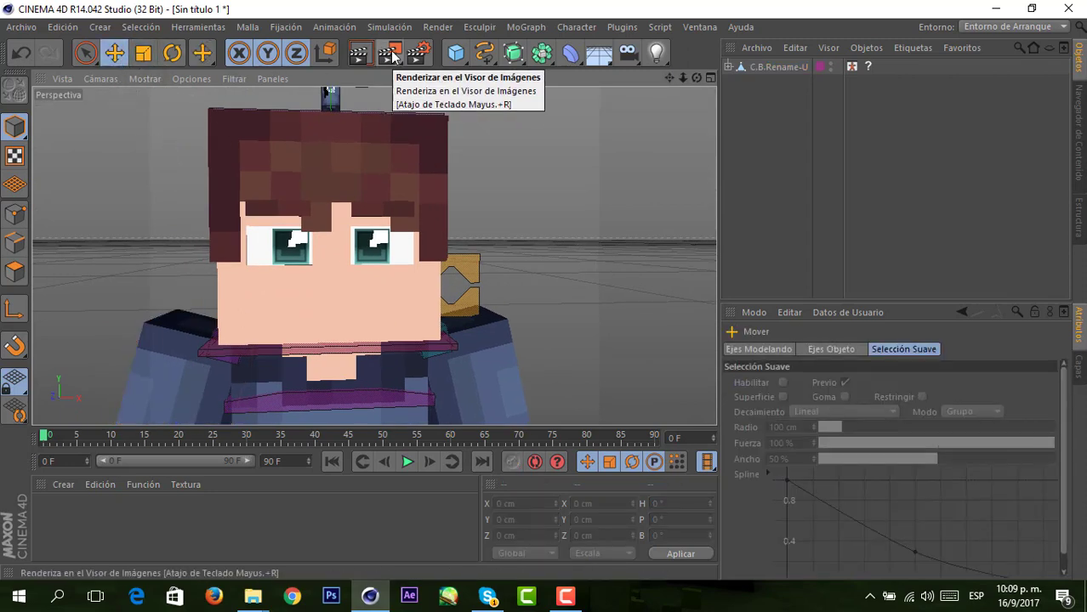
{"action": "left_click", "coordinate": [391, 54]}
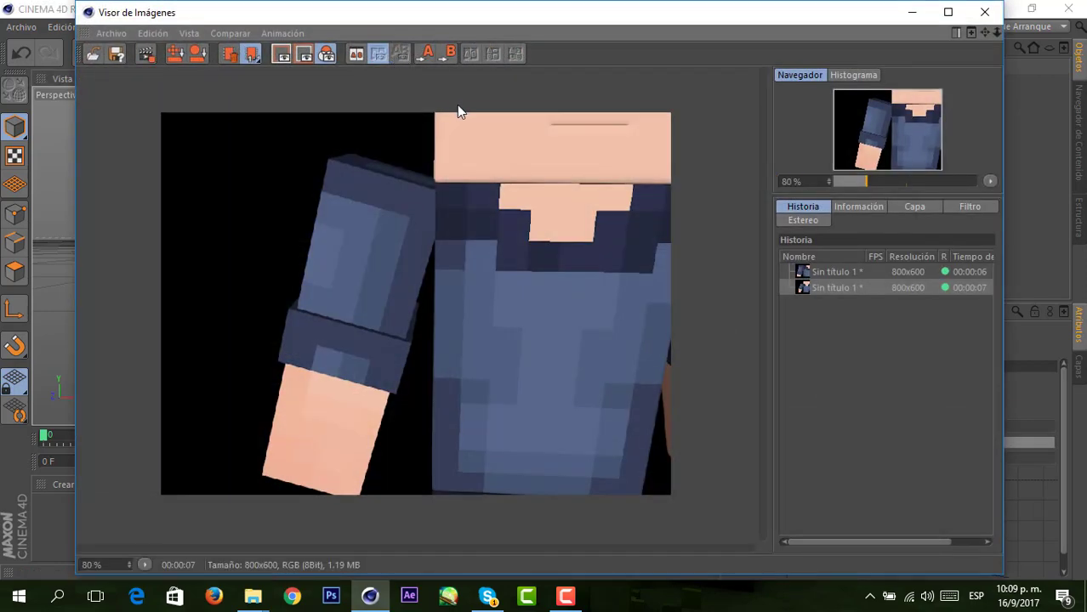
{"action": "key", "text": "shift+r"}
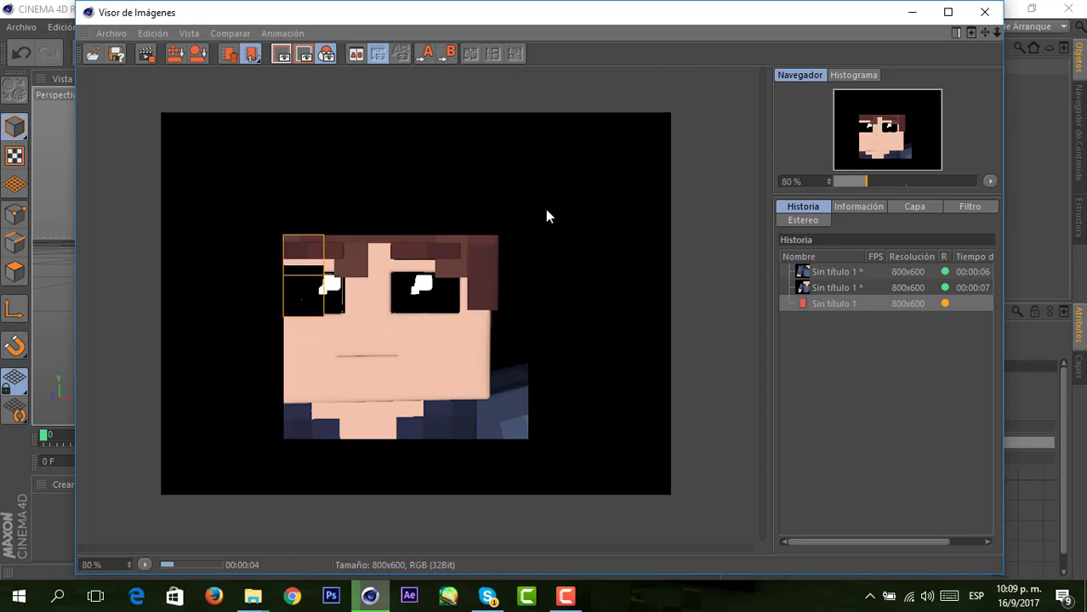
{"action": "left_click", "coordinate": [985, 11]}
{"action": "left_click", "coordinate": [553, 359]}
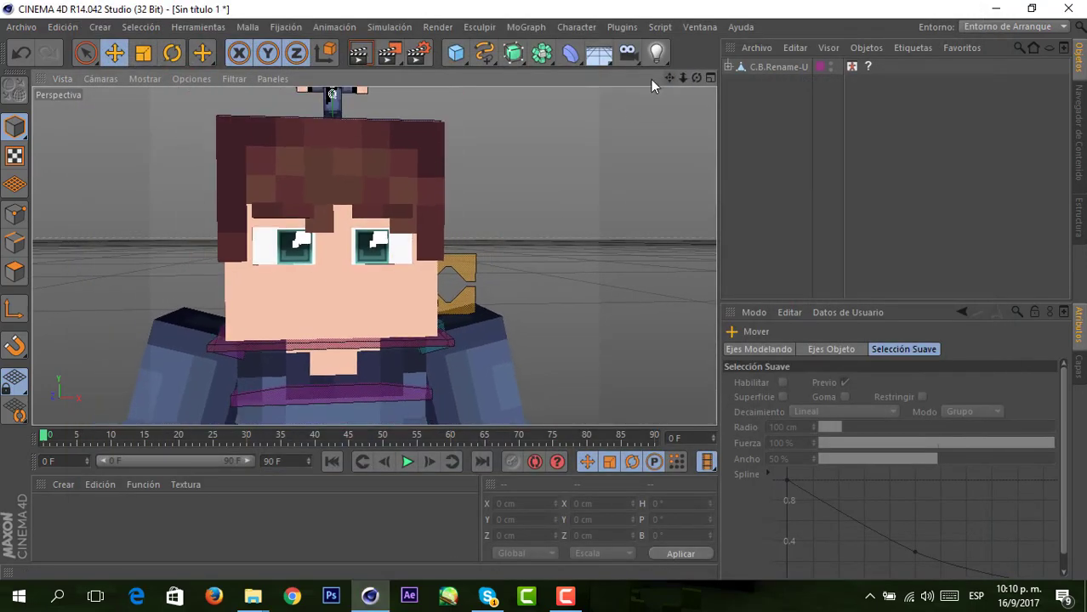
{"action": "left_click_drag", "start_coordinate": [669, 78], "coordinate": [712, 105]}
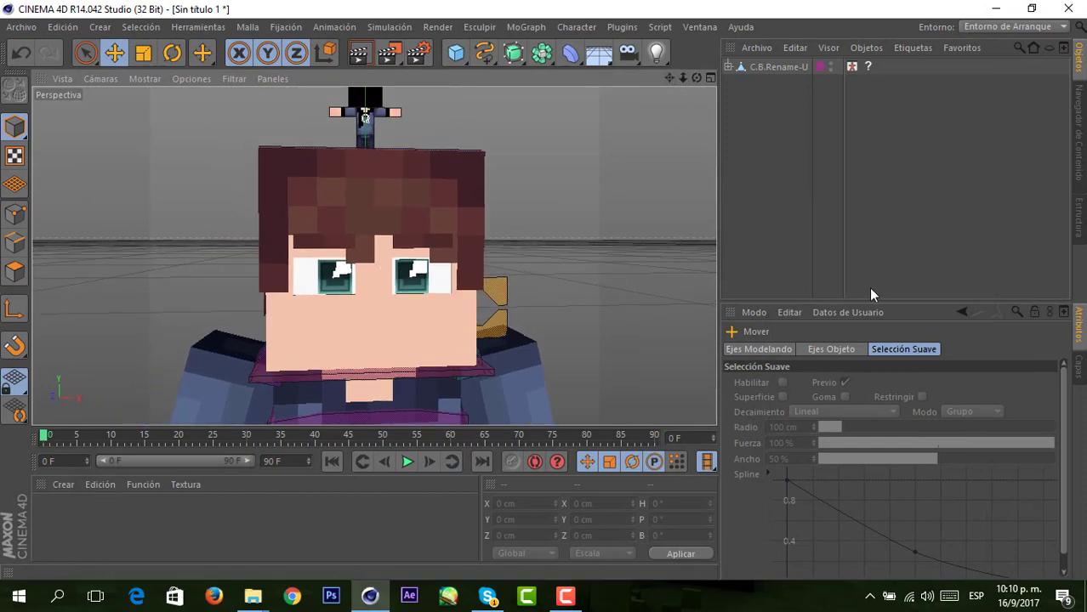
{"action": "left_click", "coordinate": [1078, 368]}
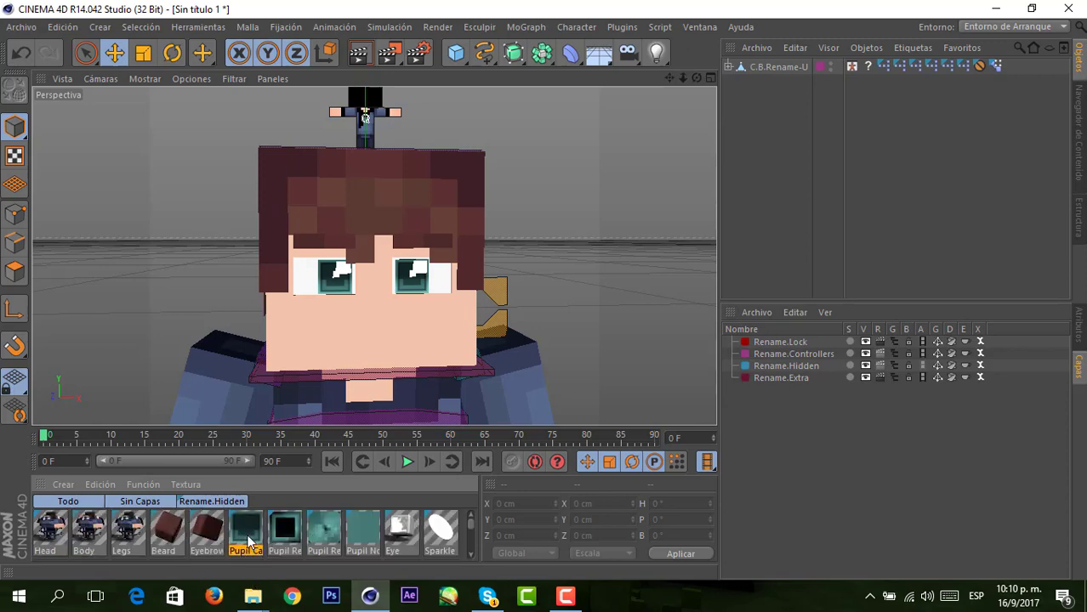
- Review the Pupil Cartoon material and turn off Reflexión on the Pupil Realistic material
{"action": "left_click", "coordinate": [440, 533], "text": "shift"}
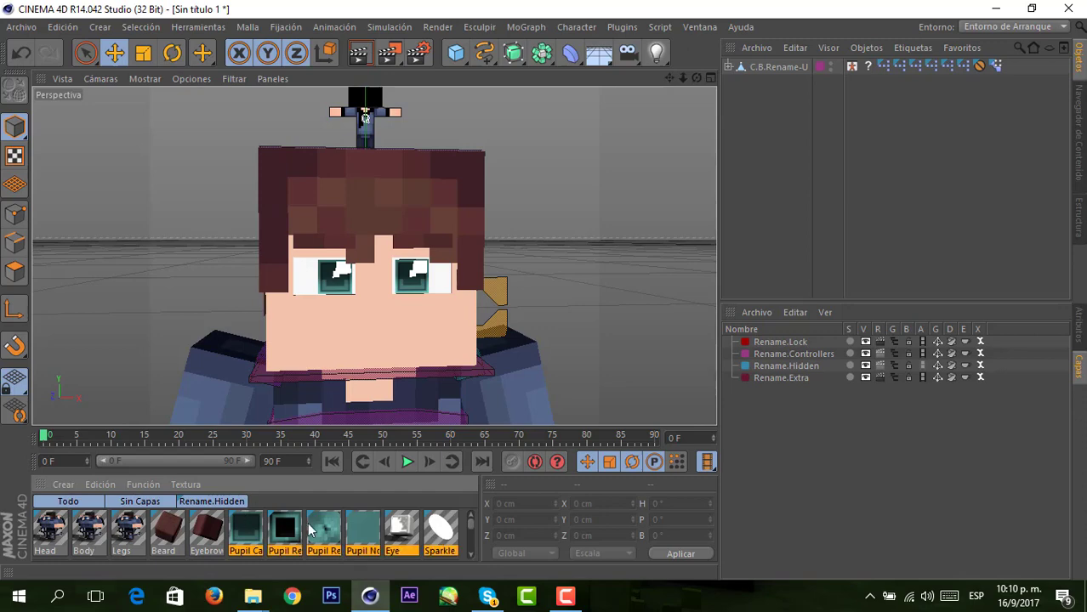
{"action": "double_click", "coordinate": [246, 533]}
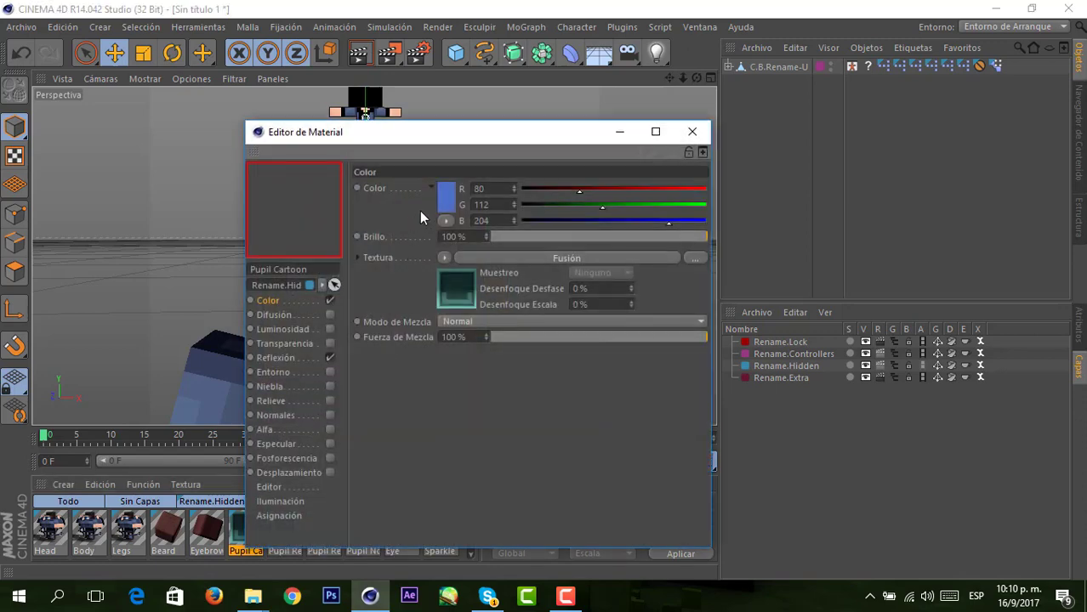
{"action": "left_click_drag", "start_coordinate": [477, 131], "coordinate": [501, 116]}
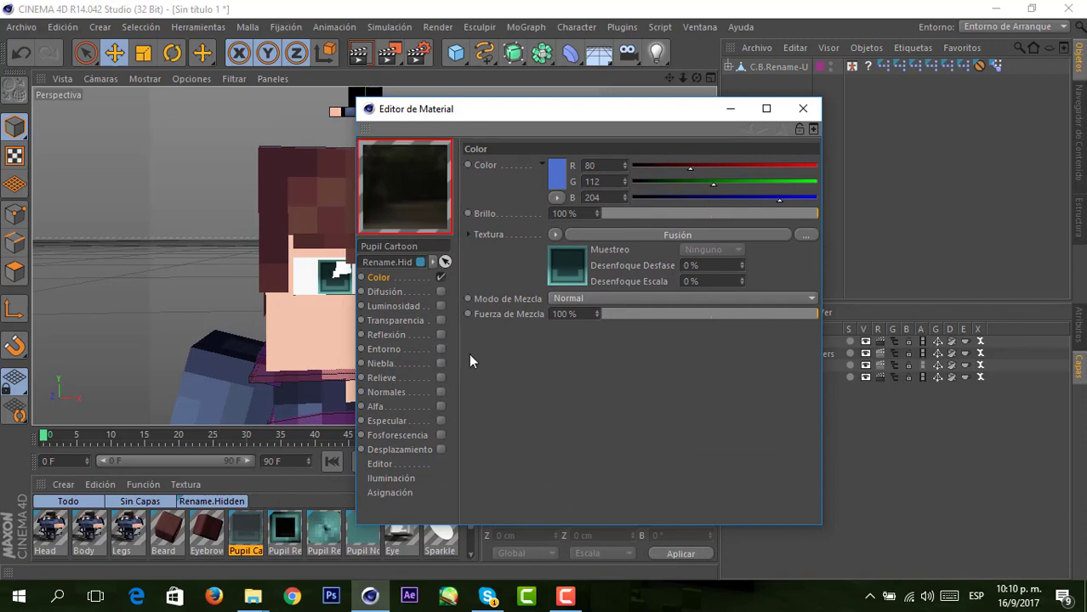
{"action": "left_click", "coordinate": [803, 108]}
{"action": "double_click", "coordinate": [276, 536]}
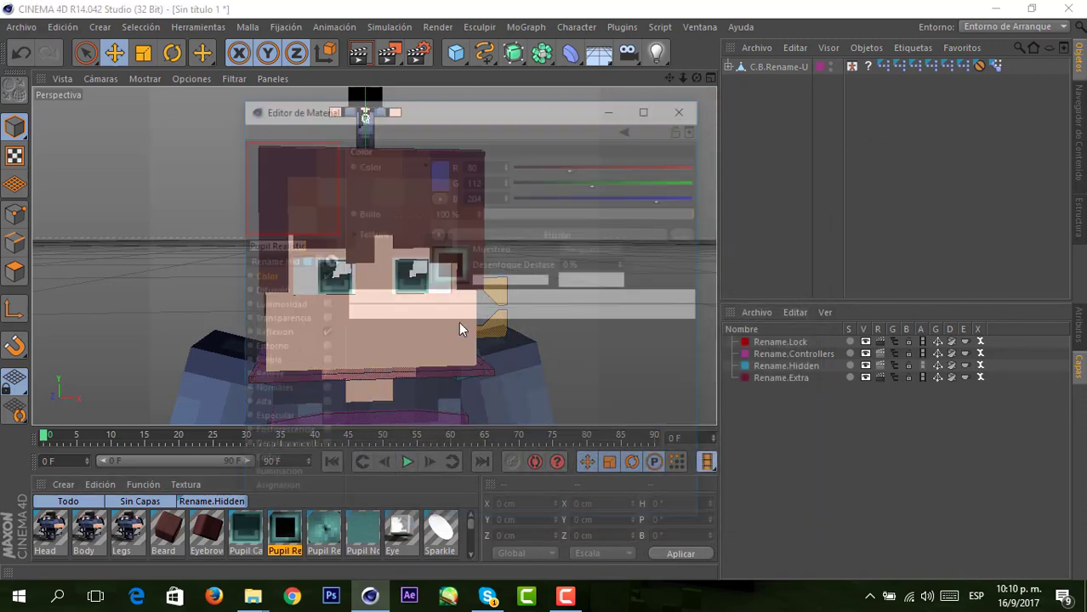
{"action": "left_click", "coordinate": [323, 537]}
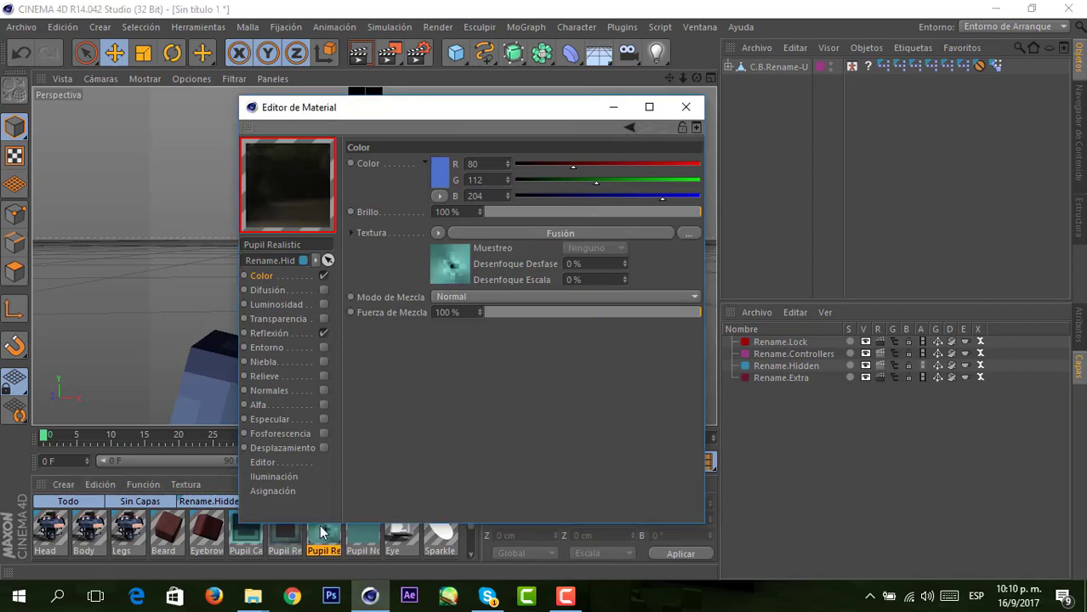
{"action": "left_click", "coordinate": [323, 335]}
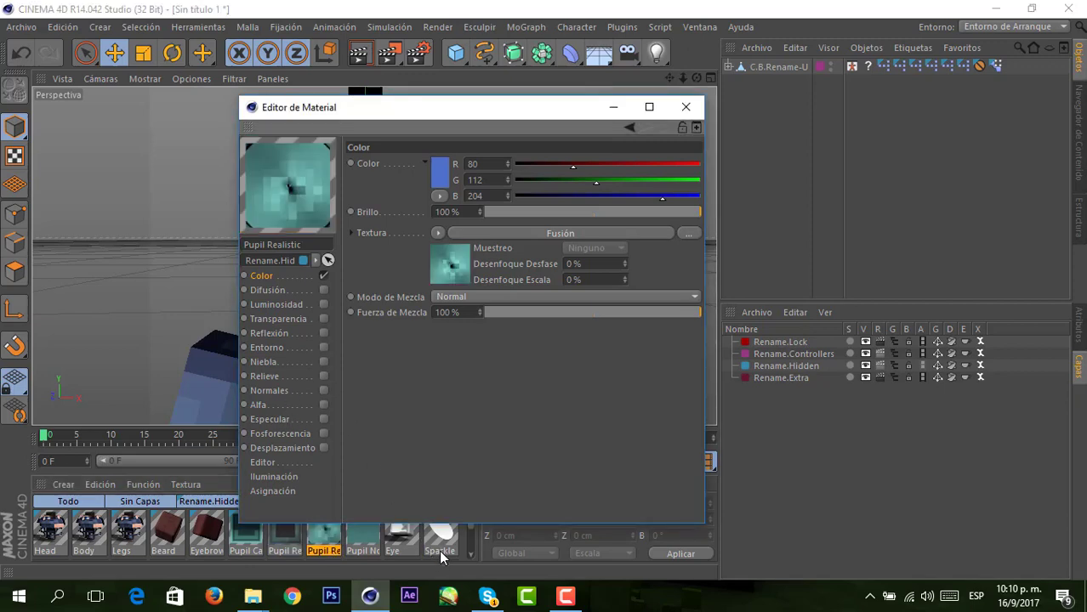
- Inspect the Pupil Normal, Eye and Sparkle materials, then test-render the face to the Picture Viewer
{"action": "left_click", "coordinate": [366, 537]}
{"action": "left_click", "coordinate": [314, 333]}
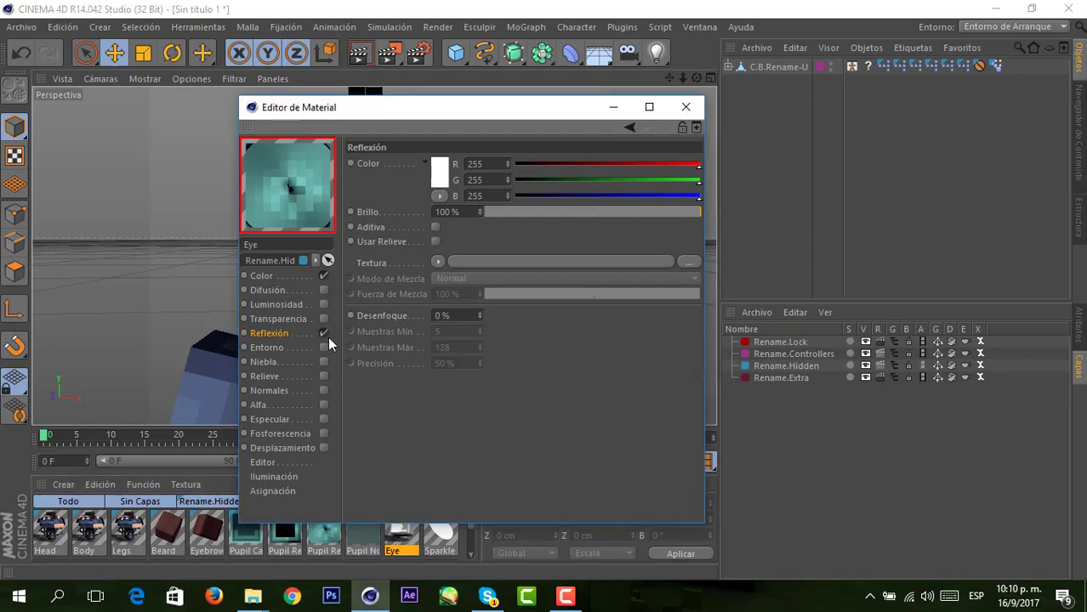
{"action": "left_click", "coordinate": [401, 534]}
{"action": "left_click", "coordinate": [442, 538]}
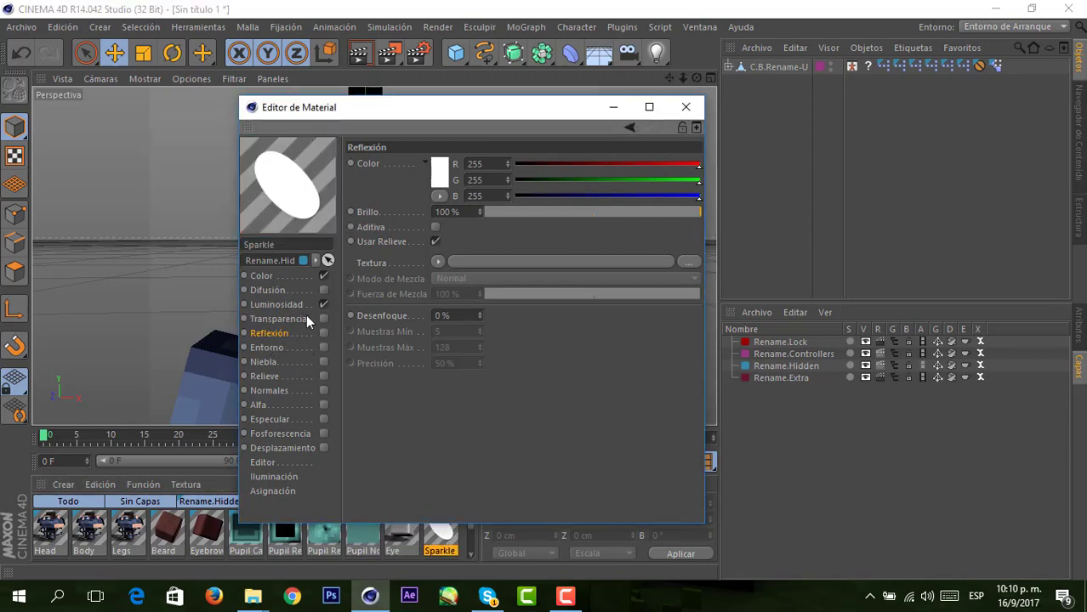
{"action": "left_click", "coordinate": [685, 106]}
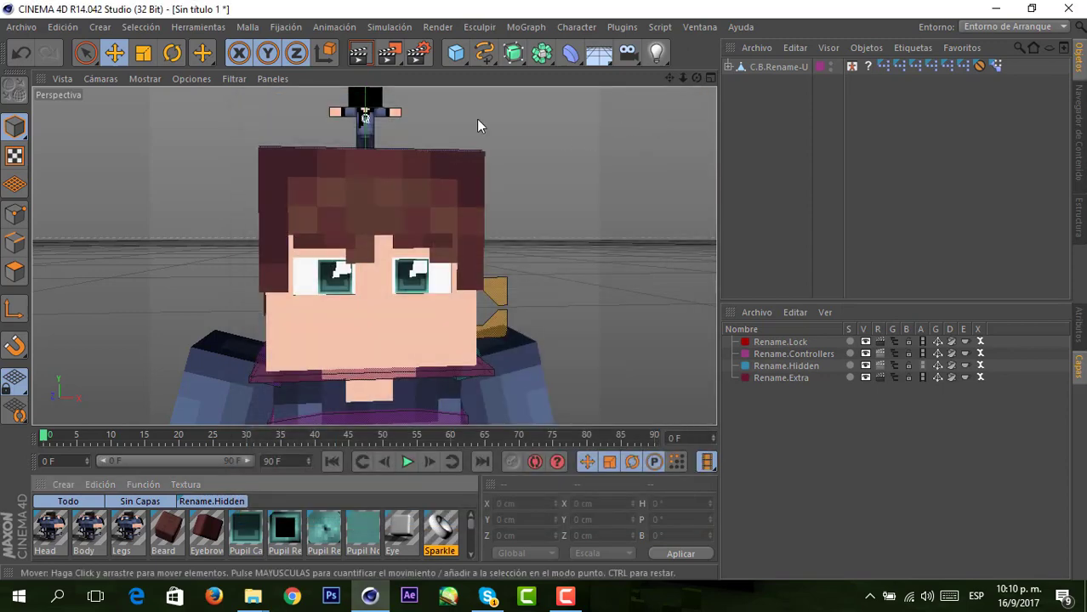
{"action": "left_click", "coordinate": [385, 53]}
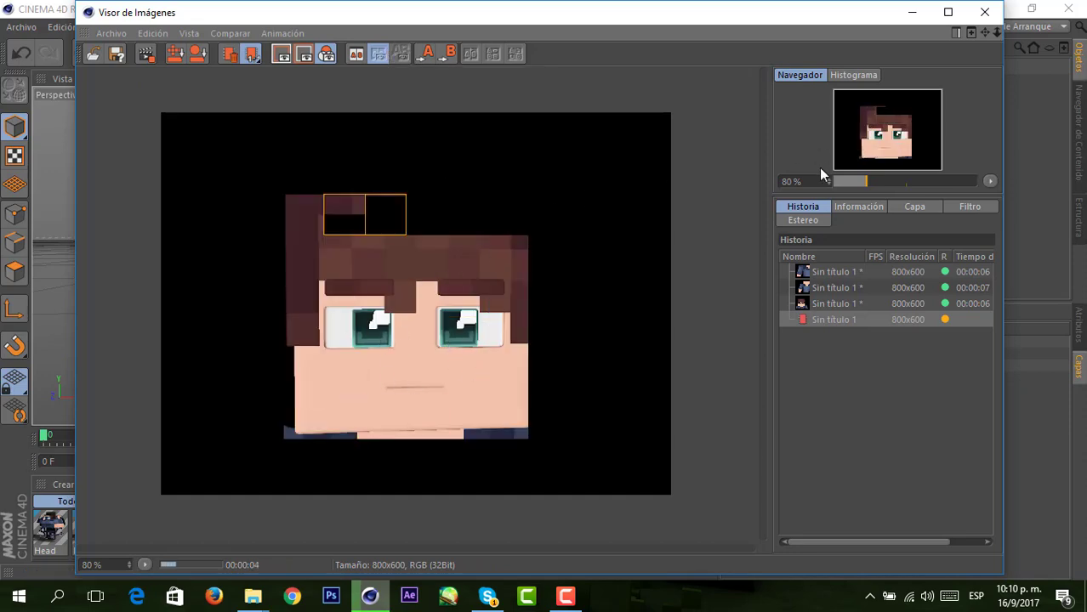
{"action": "left_click", "coordinate": [984, 12]}
{"action": "left_click", "coordinate": [583, 355]}
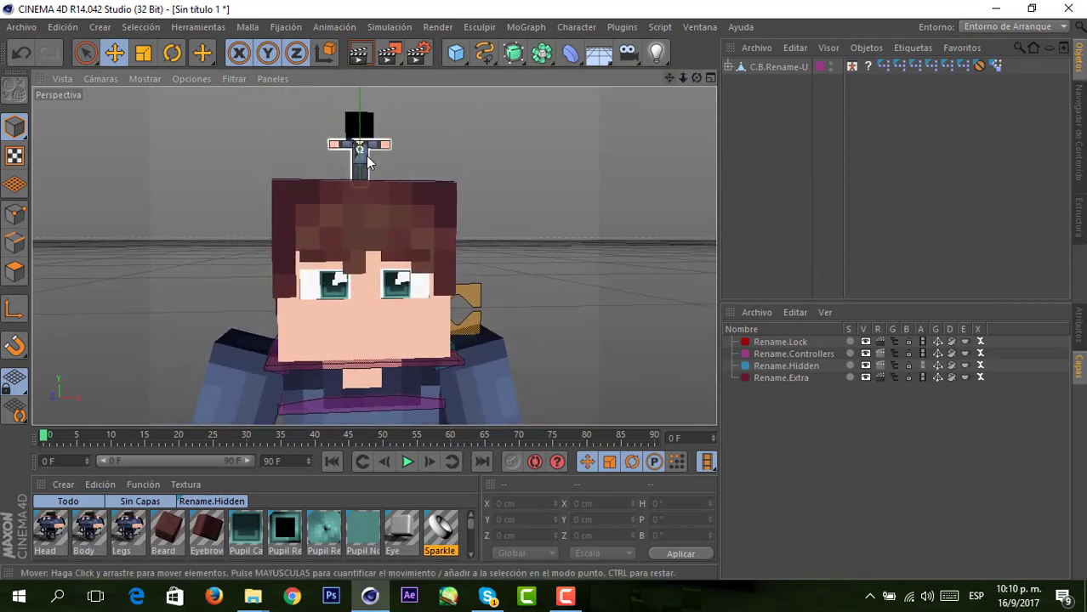
- Drag the C.B.Leg.Goal foot controller about 26.9 cm along X to bend the leg, then return to the head
{"action": "left_click", "coordinate": [778, 67]}
{"action": "left_click_drag", "start_coordinate": [662, 78], "coordinate": [432, 301]}
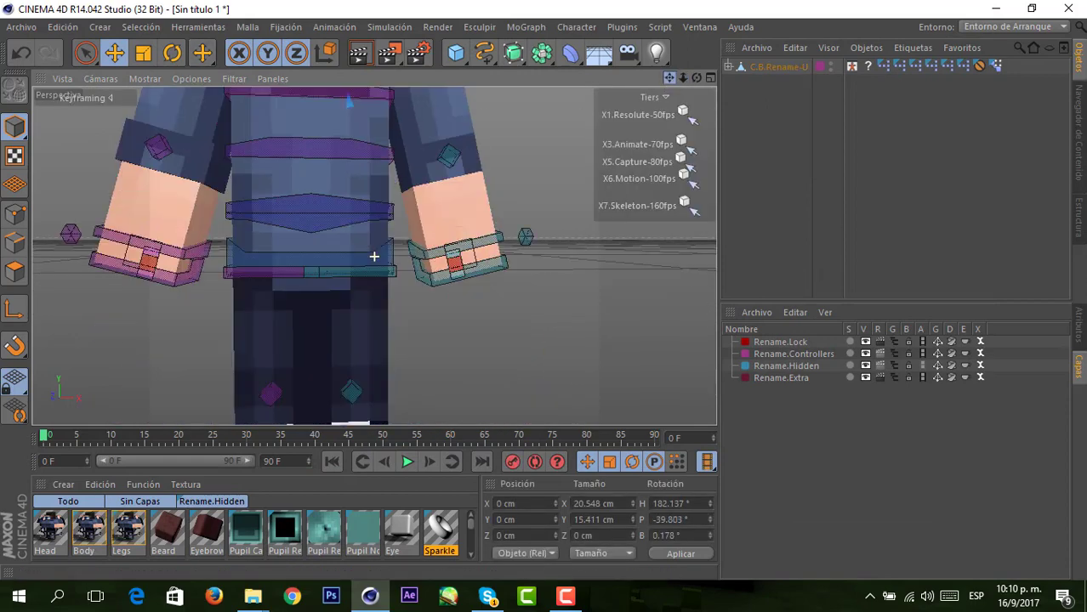
{"action": "left_click", "coordinate": [380, 370]}
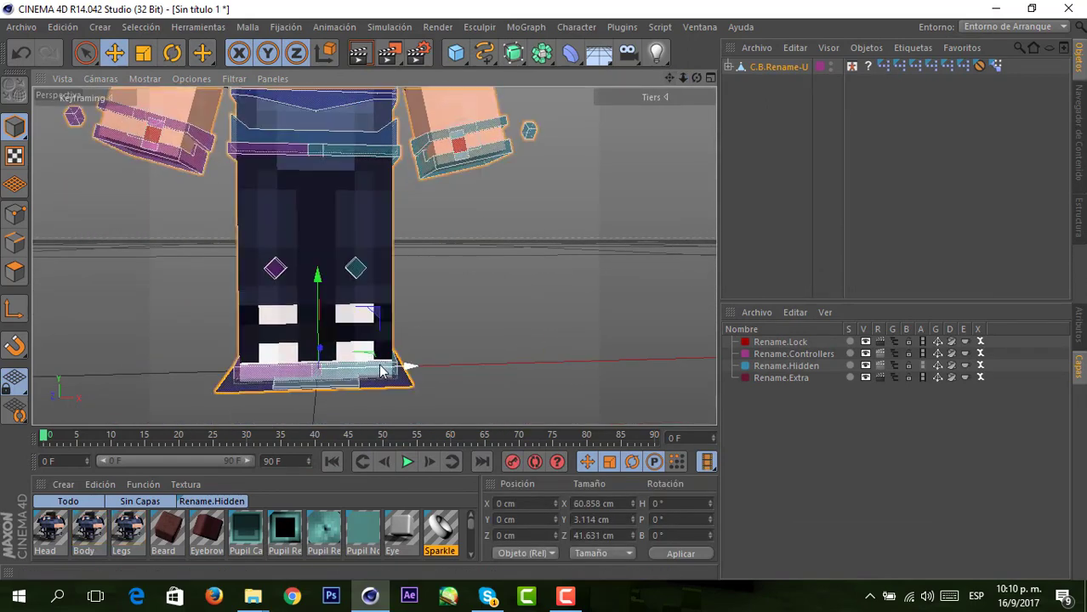
{"action": "left_click", "coordinate": [1078, 323]}
{"action": "left_click", "coordinate": [391, 367]}
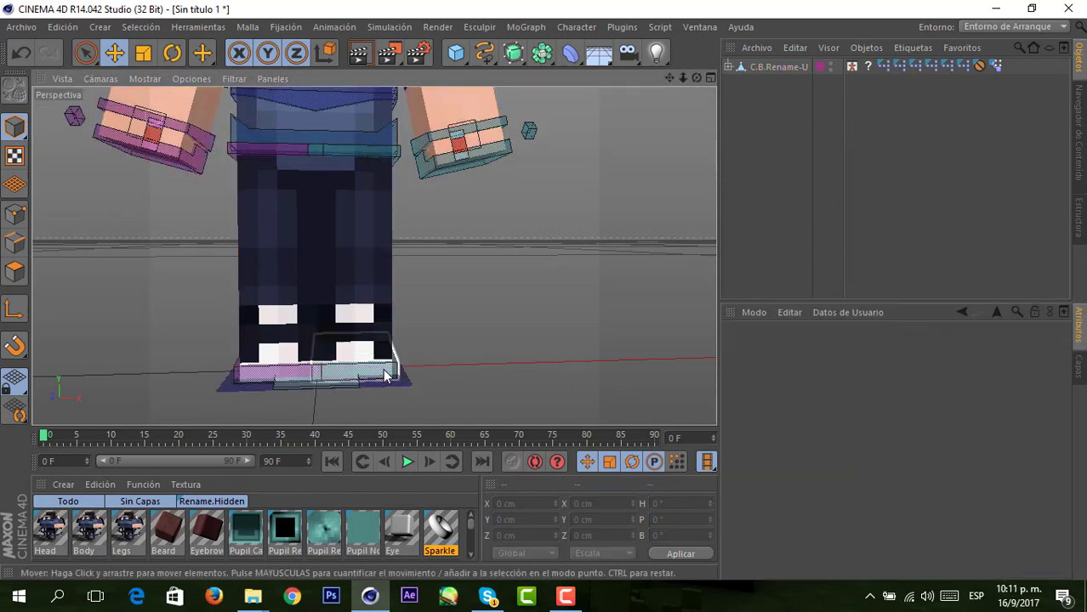
{"action": "left_click_drag", "start_coordinate": [391, 368], "coordinate": [427, 377]}
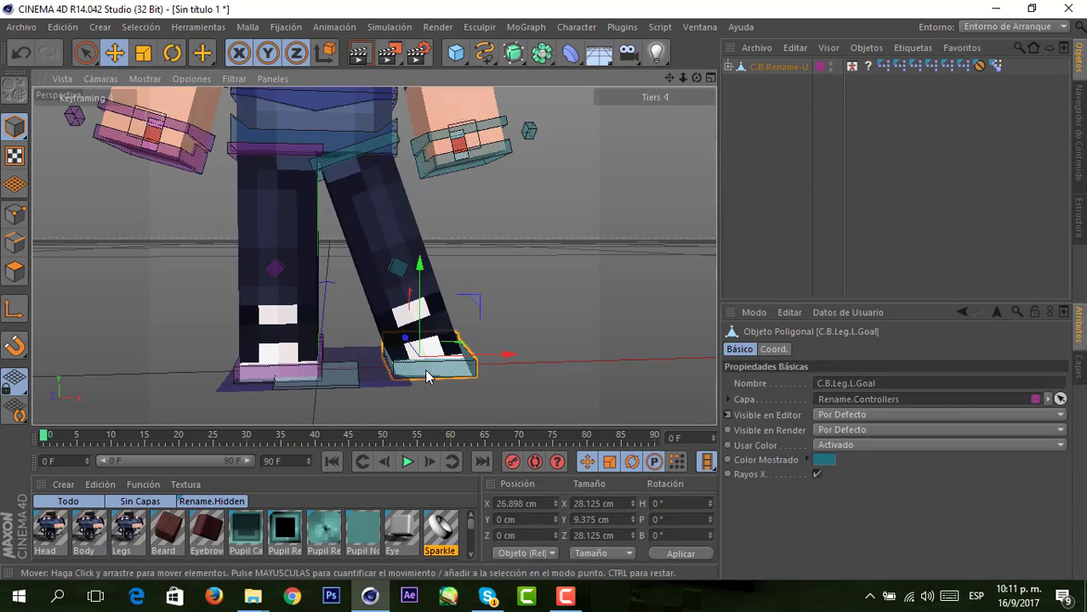
{"action": "left_click", "coordinate": [627, 250]}
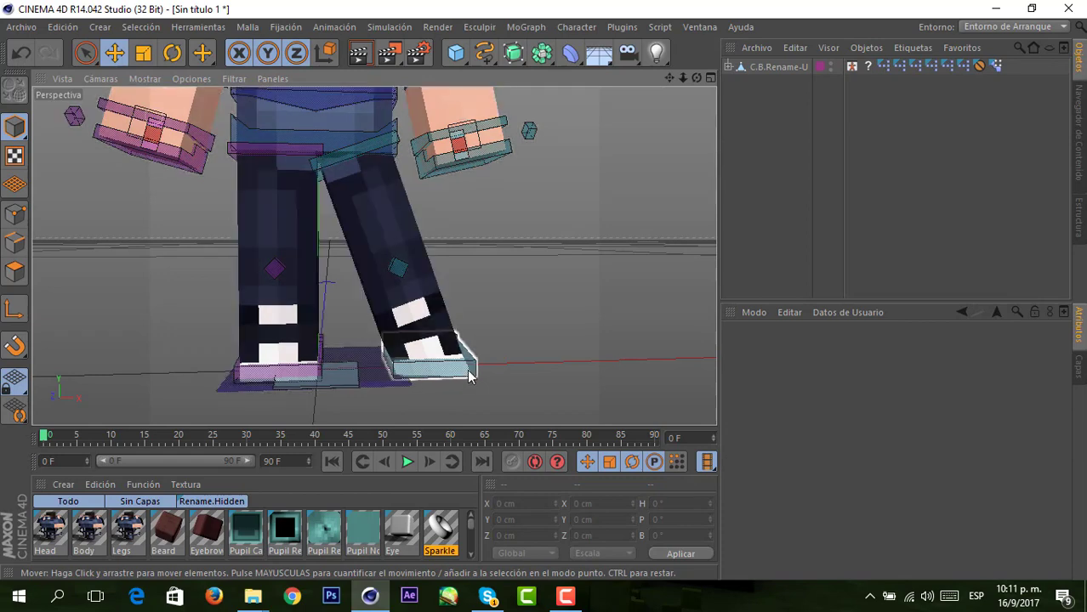
{"action": "middle_click_drag", "start_coordinate": [641, 103], "coordinate": [618, 89], "text": "alt"}
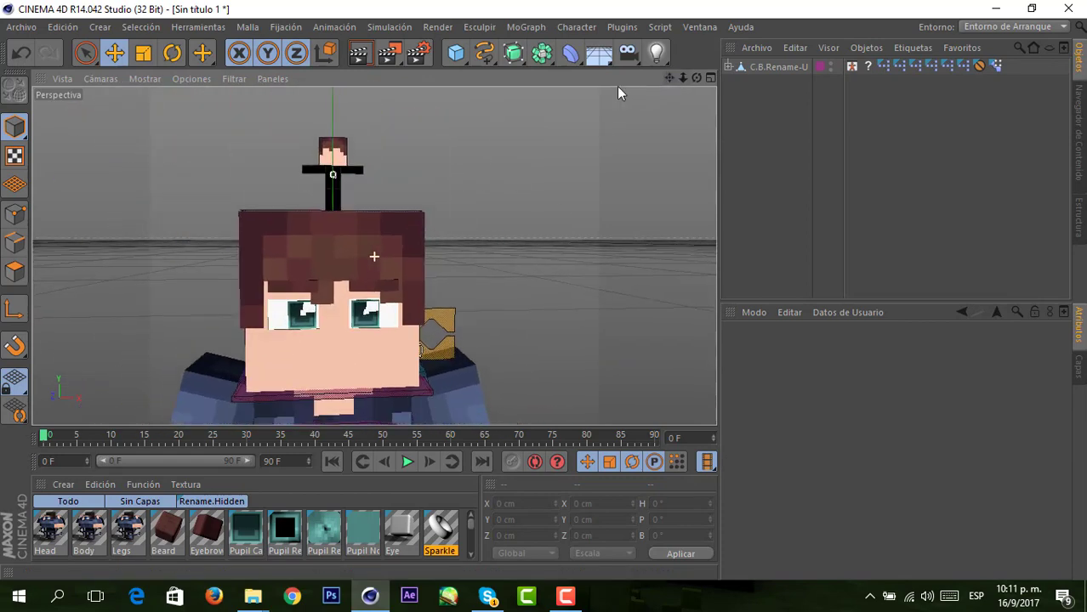
- Select Q.BodyCustomize, browse its Other and Face tabs, then open Body and scroll to Bends
{"action": "left_click", "coordinate": [339, 184]}
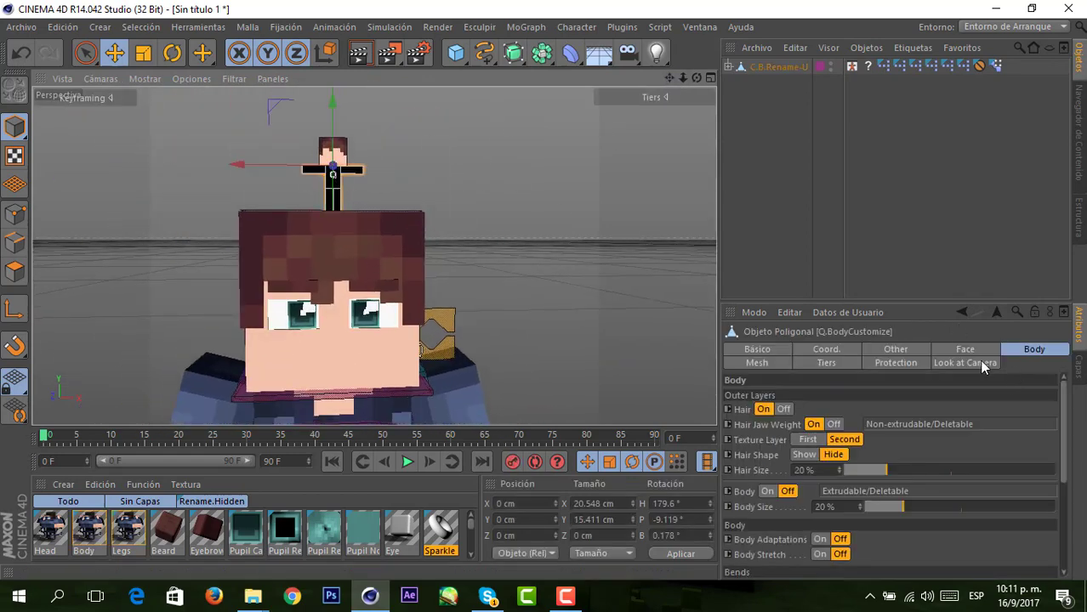
{"action": "left_click", "coordinate": [926, 353]}
{"action": "left_click_drag", "start_coordinate": [1063, 408], "coordinate": [1062, 479]}
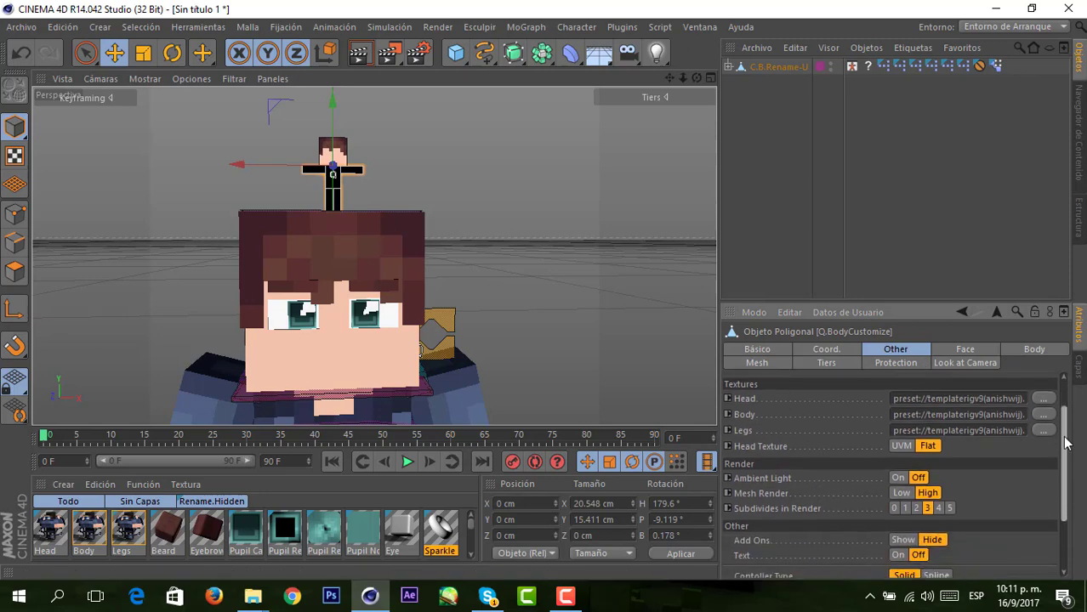
{"action": "left_click", "coordinate": [965, 349]}
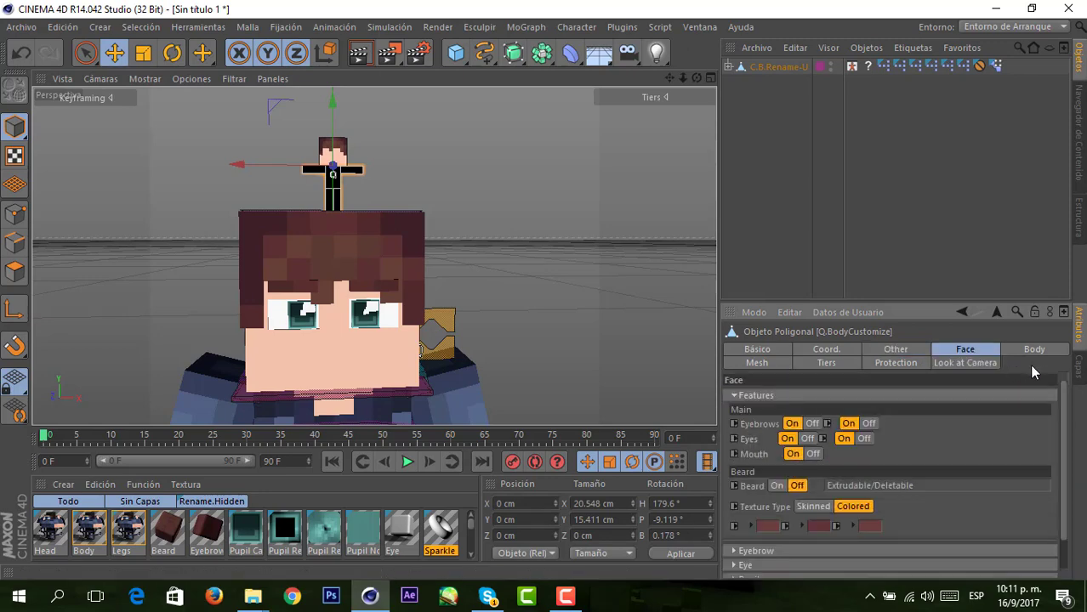
{"action": "left_click", "coordinate": [1034, 349]}
{"action": "left_click_drag", "start_coordinate": [1061, 394], "coordinate": [1057, 468]}
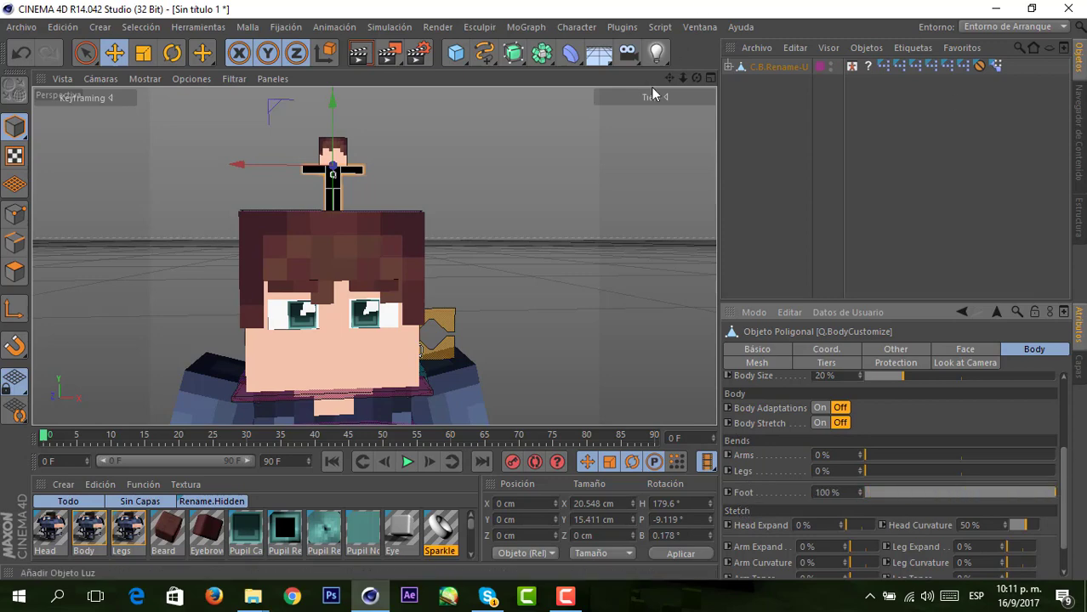
{"action": "left_click_drag", "start_coordinate": [669, 84], "coordinate": [505, 357]}
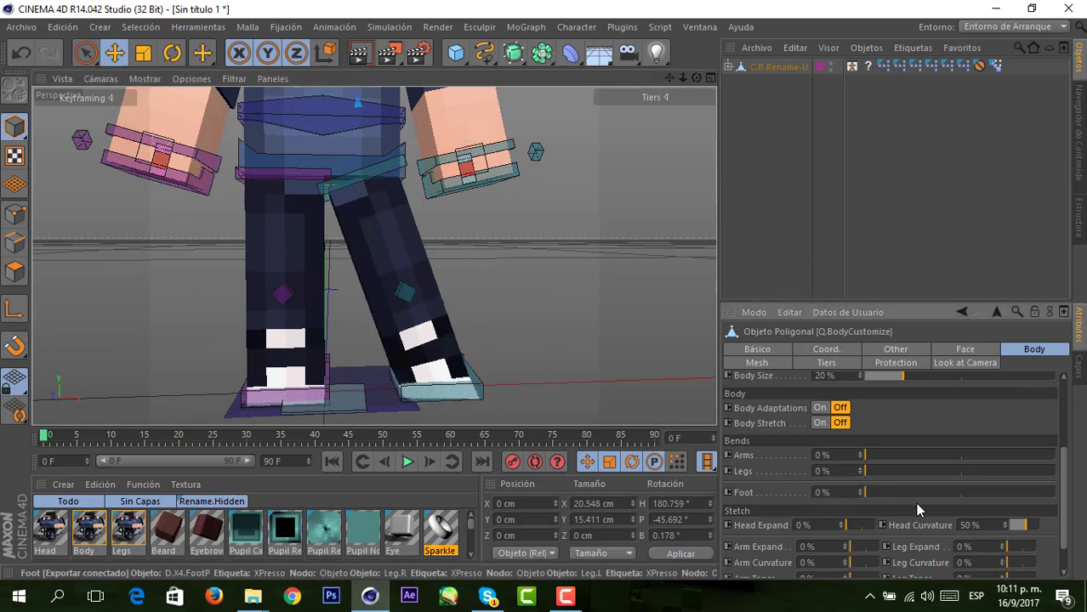
- Move C.B.Leg.L.Goal along X to 38.112 cm, deselect it, and zoom back to the head
{"action": "left_click", "coordinate": [485, 383]}
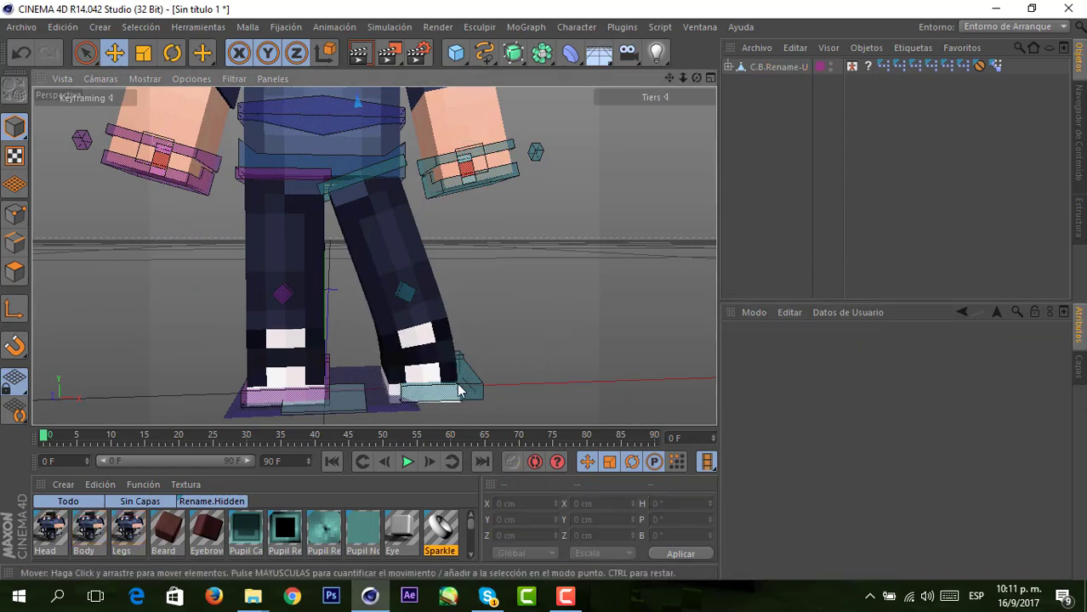
{"action": "left_click_drag", "start_coordinate": [489, 383], "coordinate": [451, 391]}
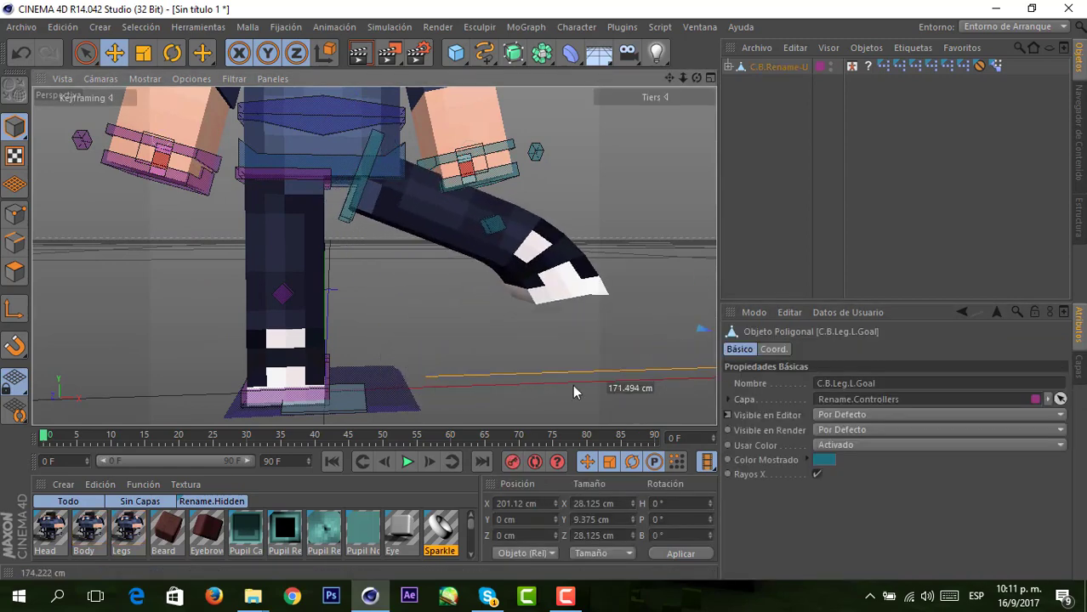
{"action": "left_click", "coordinate": [661, 230]}
{"action": "left_click_drag", "start_coordinate": [682, 77], "coordinate": [374, 256]}
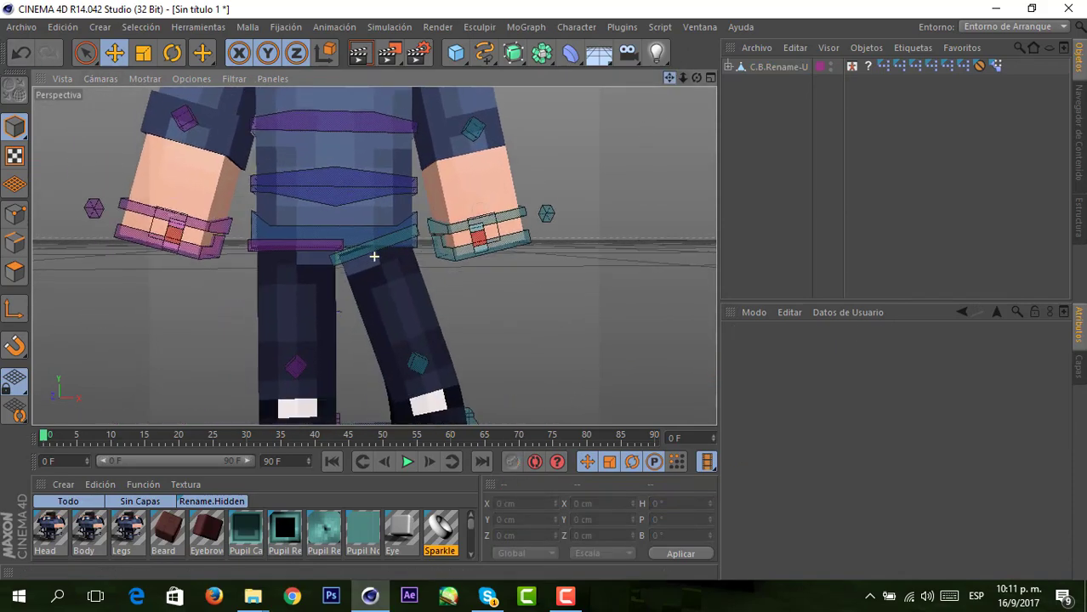
{"action": "mouse_move", "coordinate": [687, 78]}
{"action": "left_mouse_down"}
{"action": "mouse_move", "coordinate": [706, 85]}
{"action": "mouse_move", "coordinate": [505, 307]}
{"action": "left_mouse_up"}
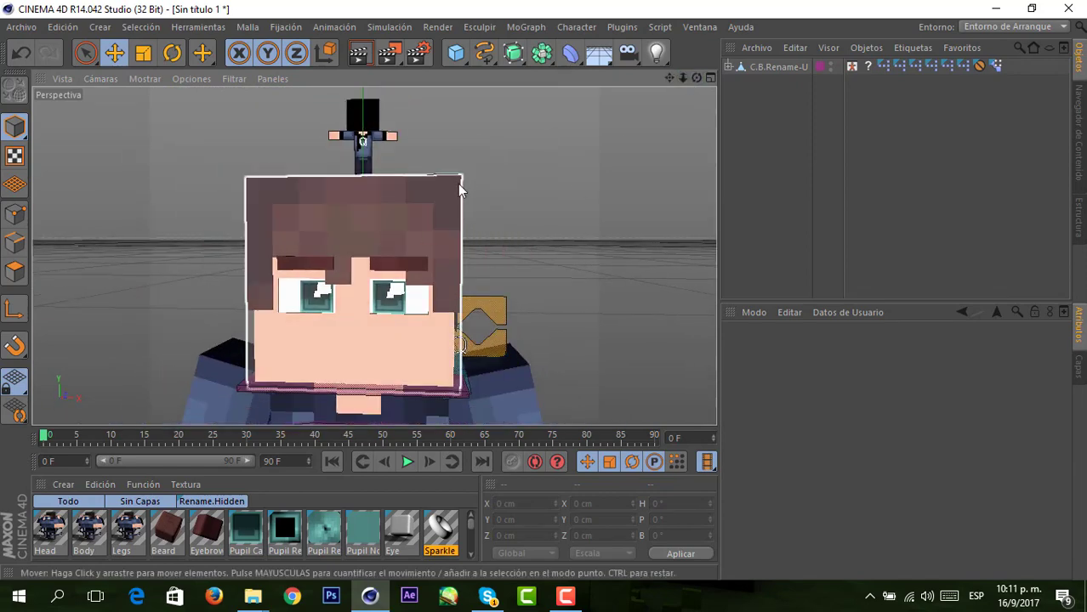
{"action": "left_click", "coordinate": [500, 306]}
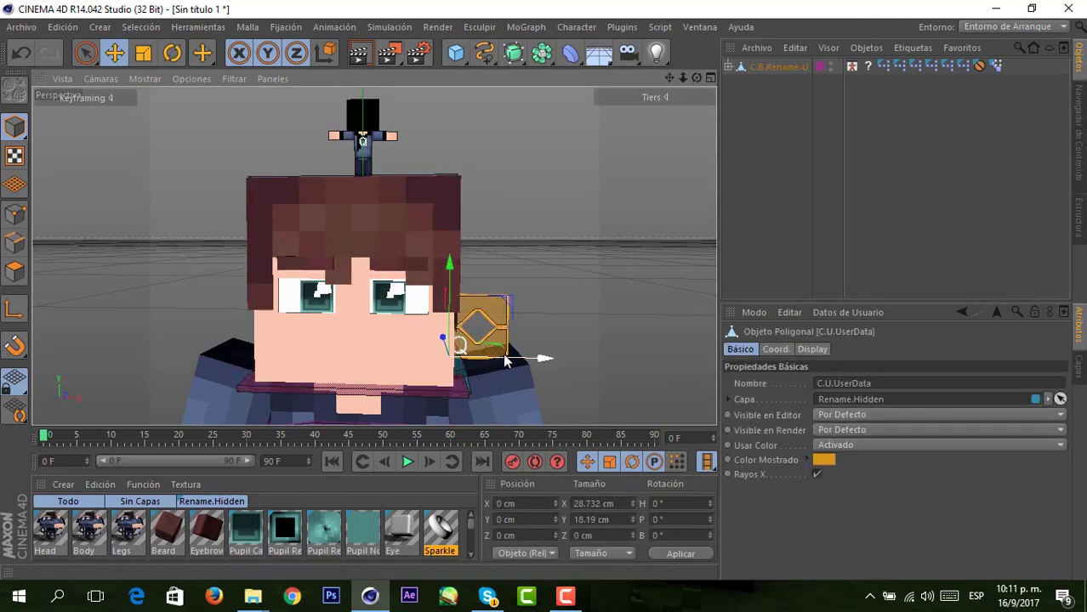
{"action": "left_click_drag", "start_coordinate": [539, 359], "coordinate": [569, 358]}
{"action": "left_click_drag", "start_coordinate": [485, 311], "coordinate": [487, 300]}
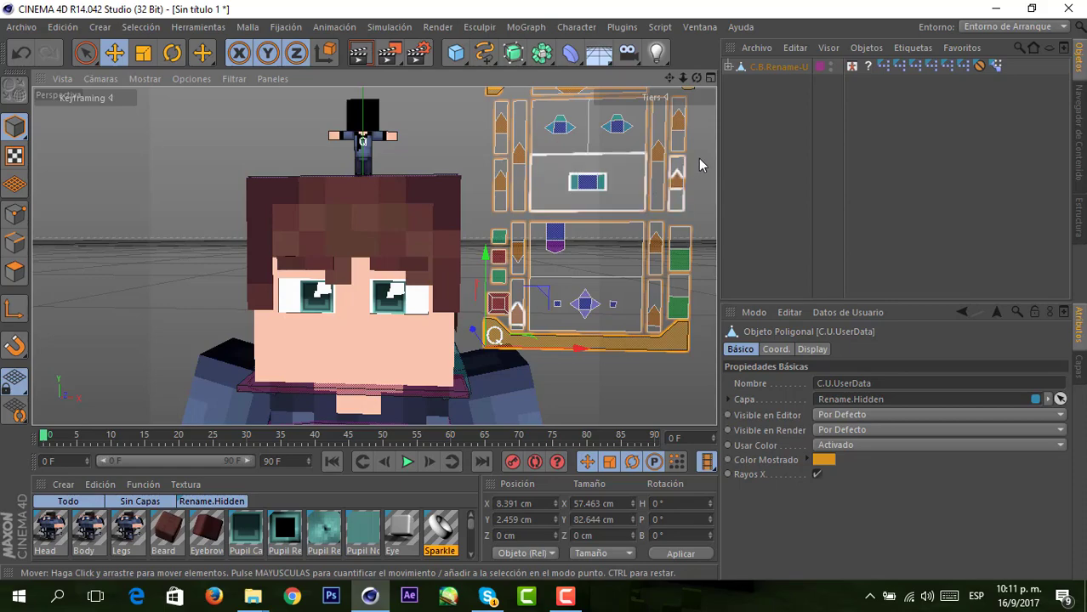
{"action": "left_click", "coordinate": [703, 165]}
{"action": "left_click_drag", "start_coordinate": [373, 255], "coordinate": [373, 255], "text": "alt"}
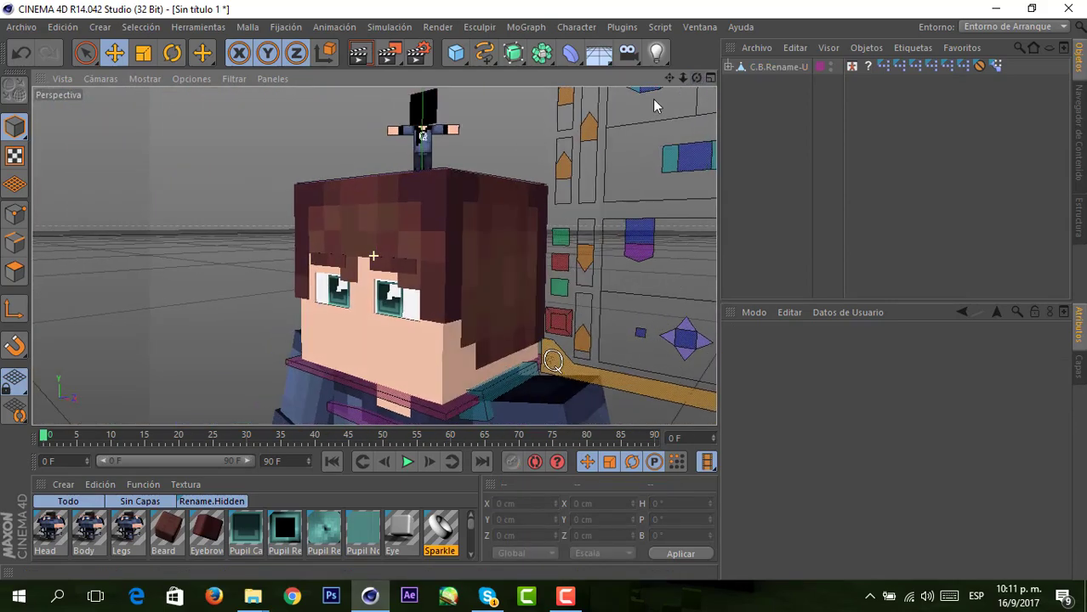
{"action": "left_click", "coordinate": [436, 352]}
{"action": "mouse_move", "coordinate": [629, 109]}
{"action": "left_mouse_down", "text": "alt"}
{"action": "mouse_move", "coordinate": [374, 256]}
{"action": "mouse_move", "coordinate": [592, 251]}
{"action": "mouse_move", "coordinate": [594, 175]}
{"action": "left_mouse_up", "text": "alt"}
{"action": "left_click", "coordinate": [594, 253]}
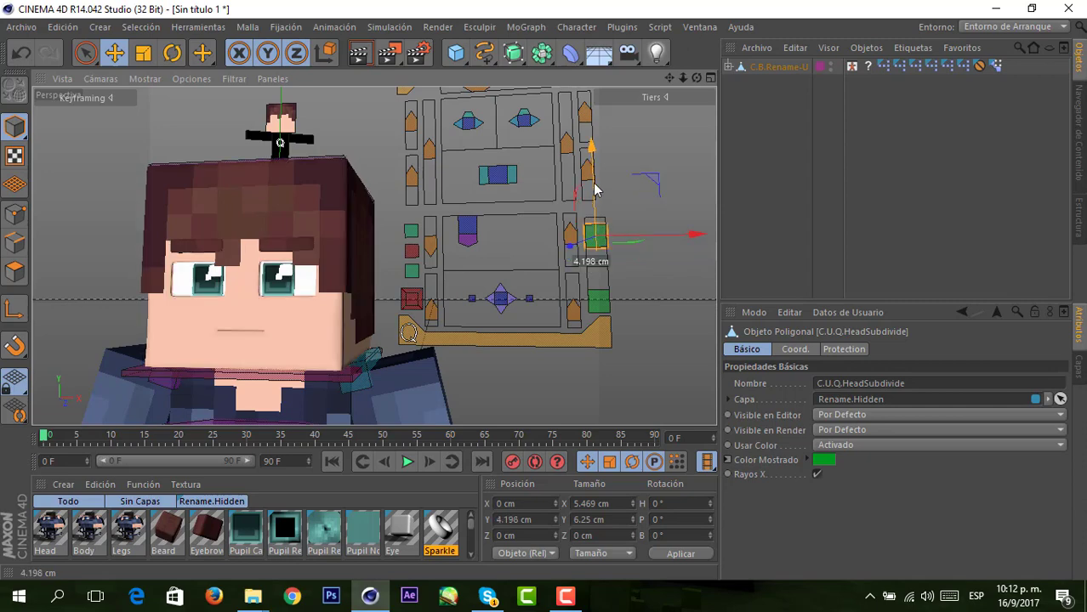
{"action": "left_click", "coordinate": [646, 271]}
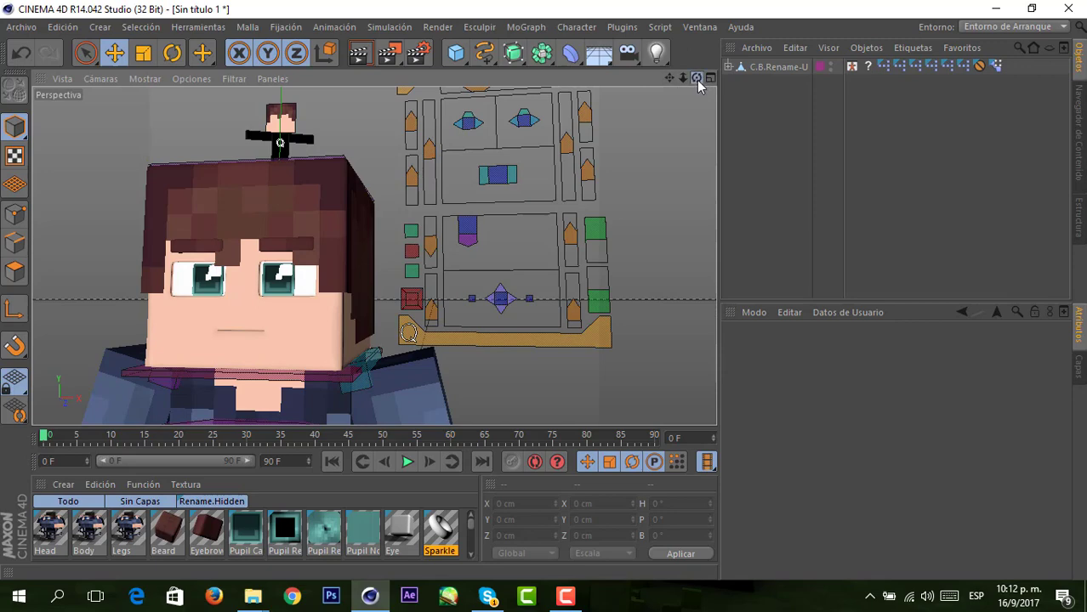
{"action": "left_click_drag", "start_coordinate": [697, 80], "coordinate": [669, 77]}
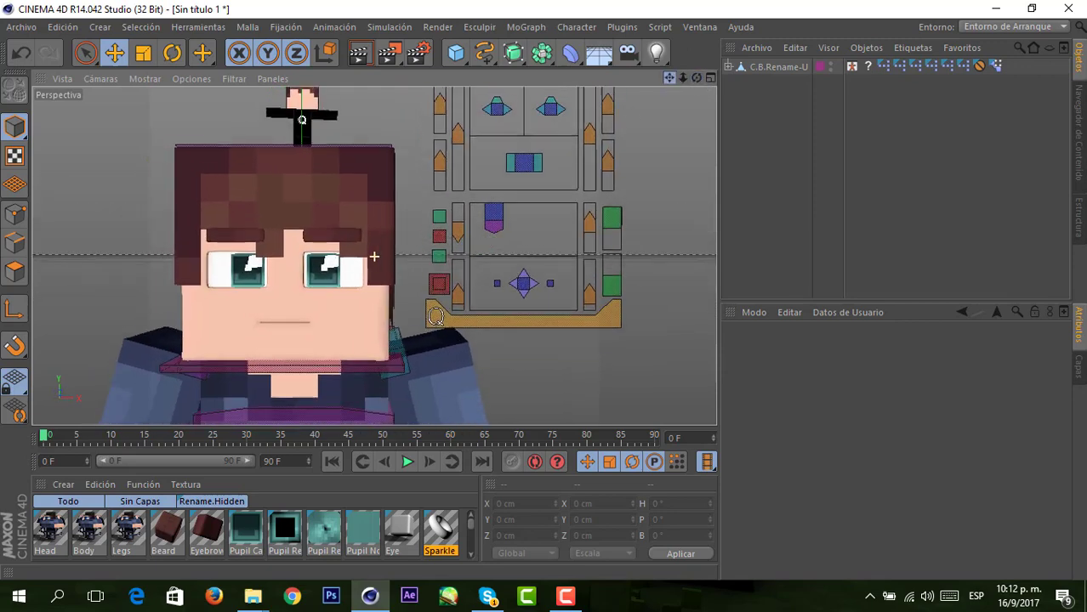
{"action": "left_click", "coordinate": [388, 192]}
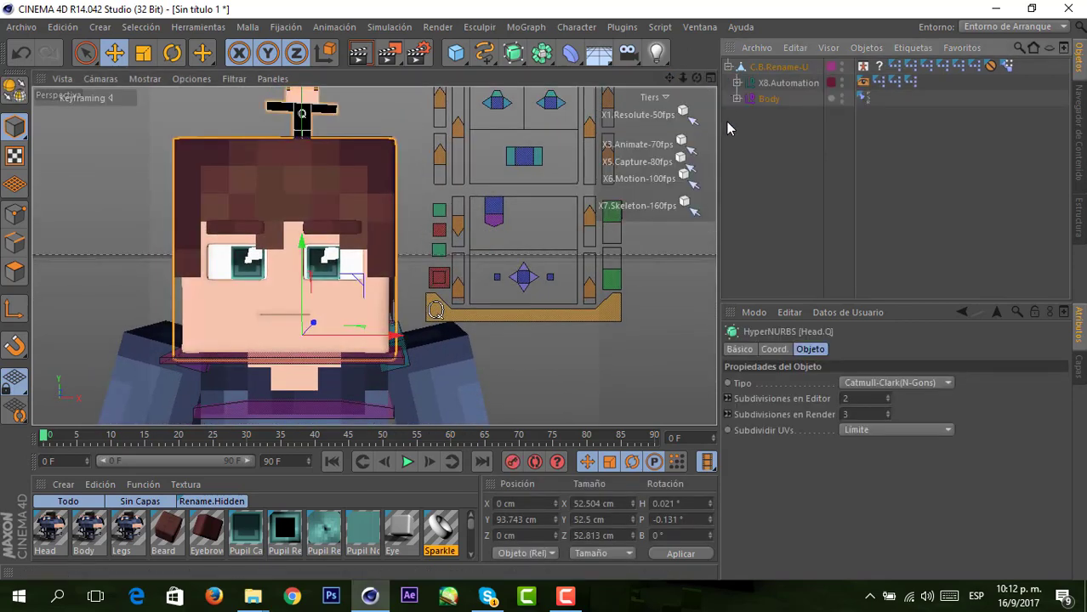
{"action": "left_click", "coordinate": [736, 99]}
{"action": "left_click", "coordinate": [746, 130]}
{"action": "left_click", "coordinate": [746, 130]}
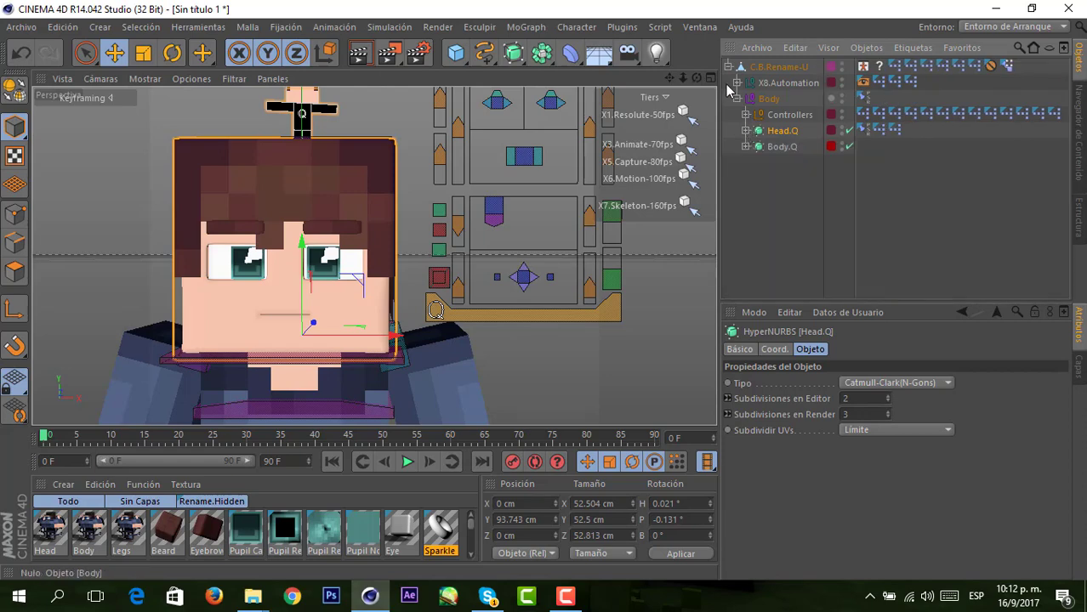
{"action": "left_click", "coordinate": [728, 66]}
- Start a new scene and load the FMR 5.0 Edit By MrEdu v3 rig into it
{"action": "left_click", "coordinate": [22, 27]}
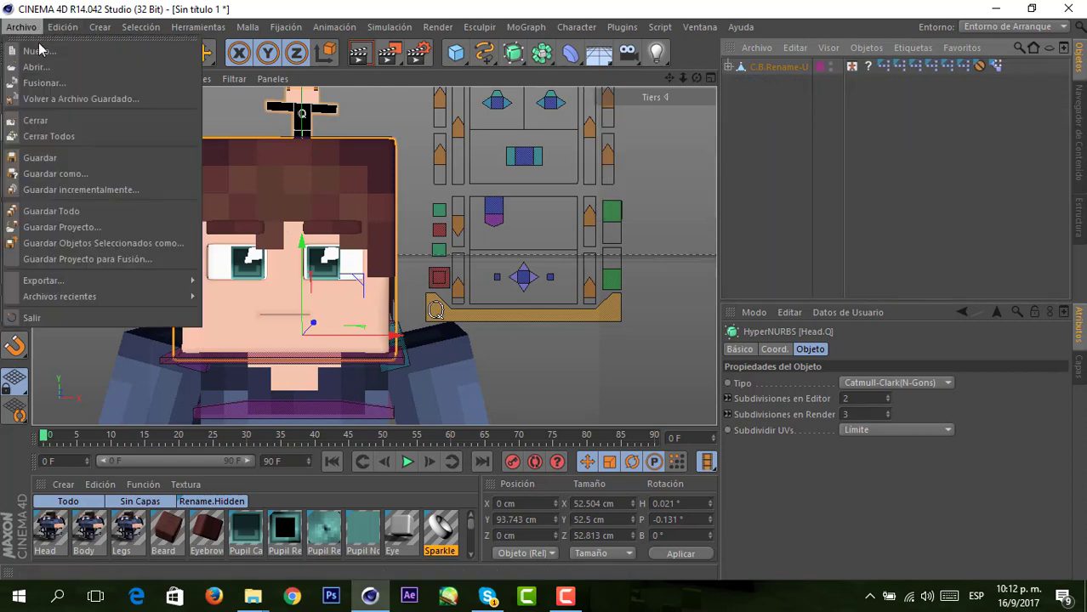
{"action": "left_click", "coordinate": [31, 40]}
{"action": "left_click", "coordinate": [25, 27]}
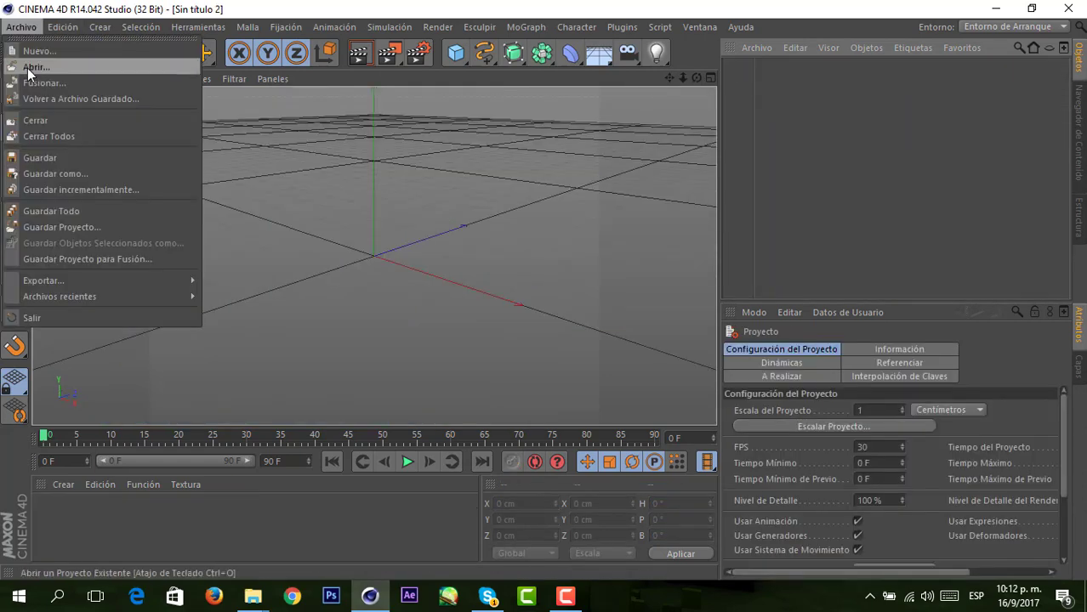
{"action": "left_click", "coordinate": [32, 75]}
{"action": "scroll", "coordinate": [197, 255], "scroll_direction": "down", "scroll_amount": 4}
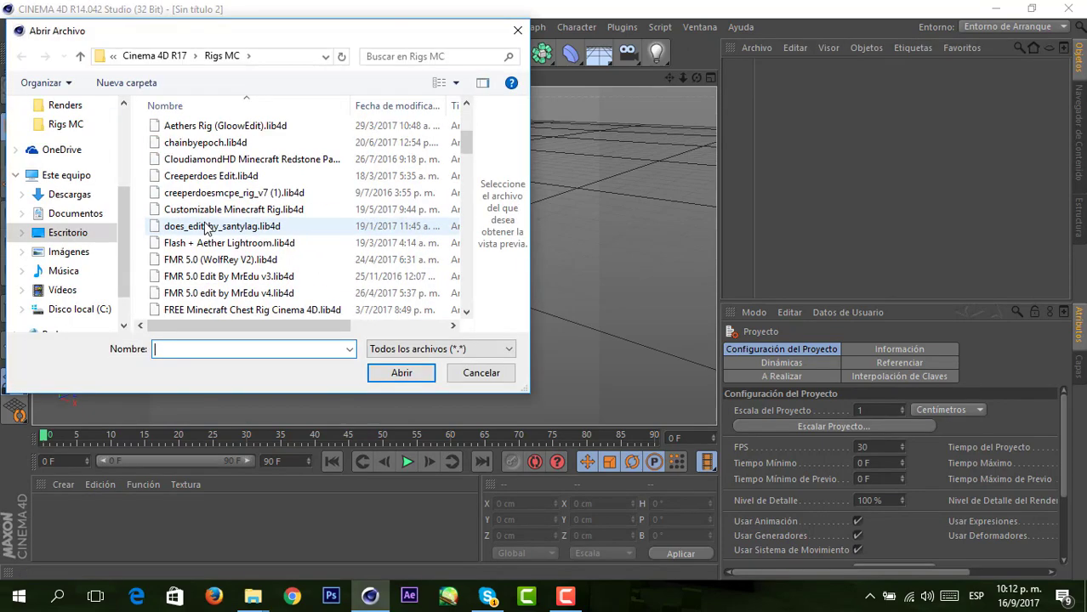
{"action": "scroll", "coordinate": [195, 231], "scroll_direction": "down", "scroll_amount": 1}
{"action": "type", "text": "fmr"}
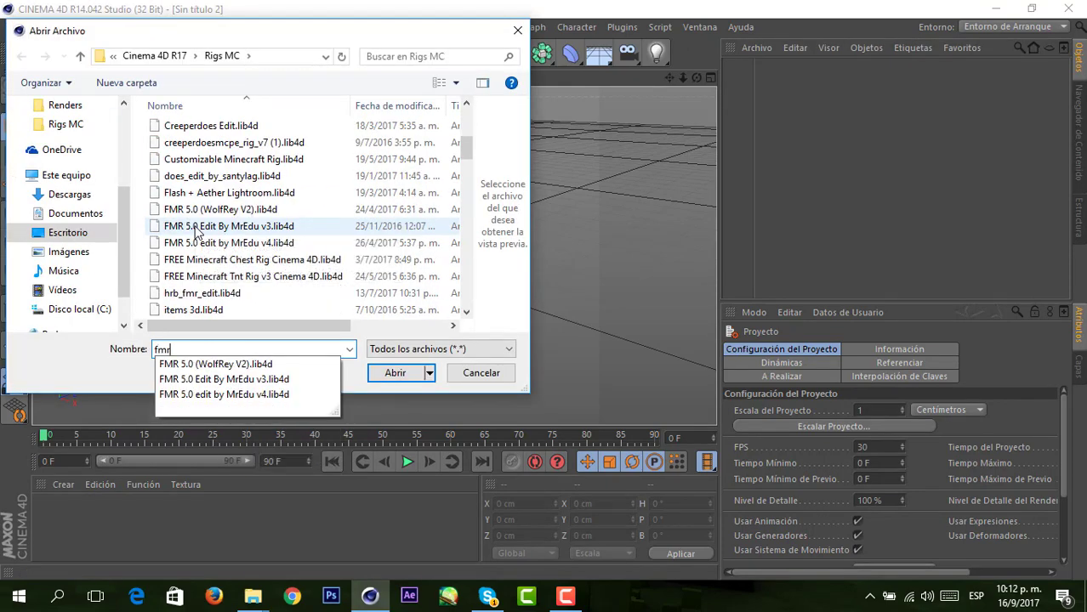
{"action": "key", "text": "Down"}
{"action": "key", "text": "Down"}
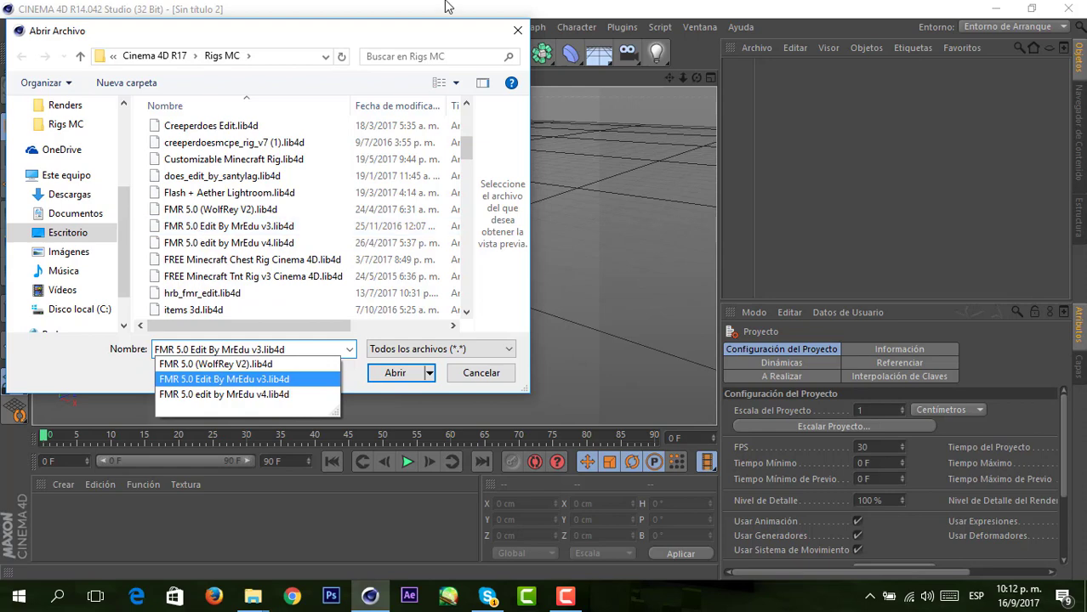
{"action": "key", "text": "Return"}
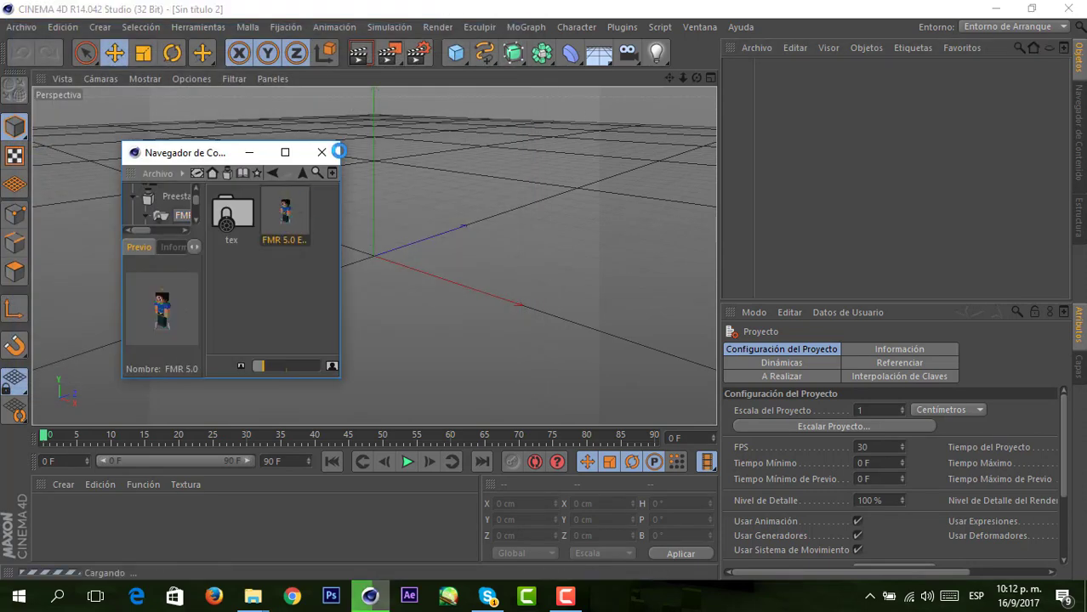
{"action": "left_click", "coordinate": [321, 152]}
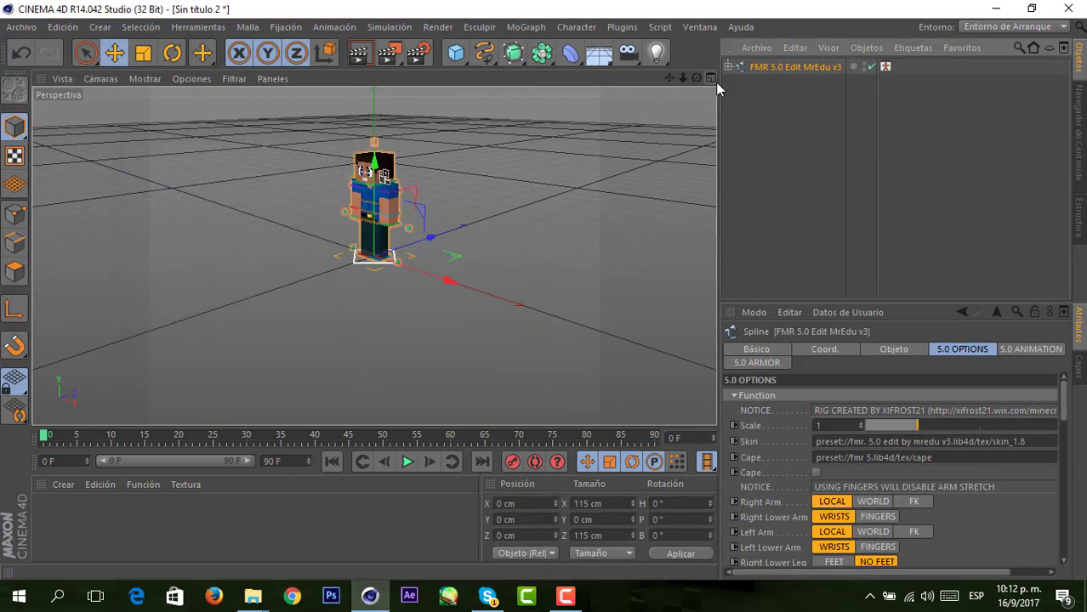
- Give the rig a new skin from the Camtasia Studio 8 > Cinema 4D R17 > Skins folder
{"action": "left_click_drag", "start_coordinate": [683, 77], "coordinate": [714, 81]}
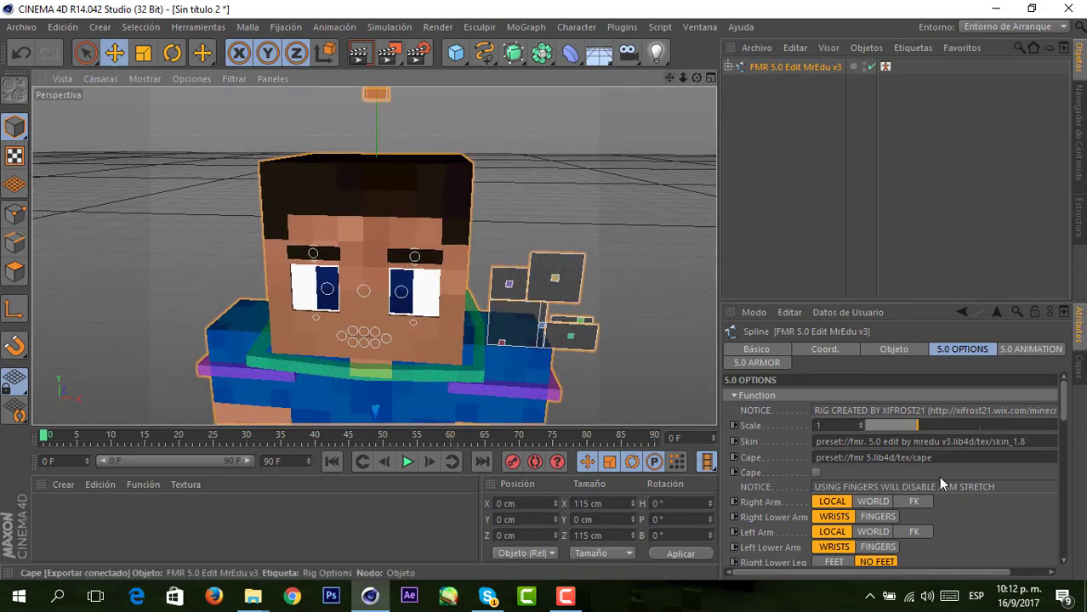
{"action": "left_click_drag", "start_coordinate": [962, 573], "coordinate": [997, 572]}
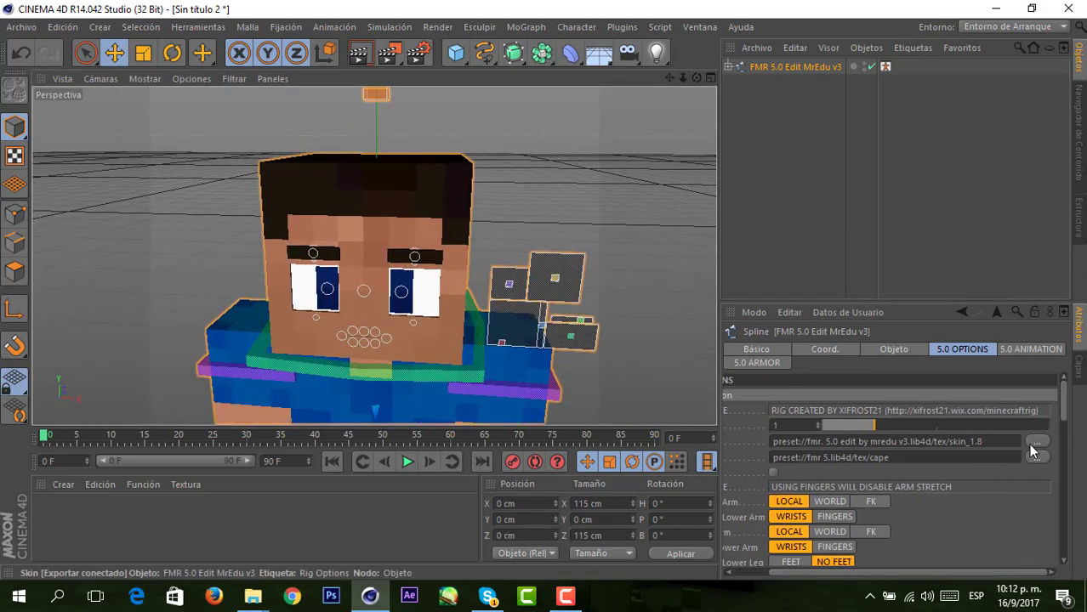
{"action": "left_click", "coordinate": [1037, 442]}
{"action": "left_click", "coordinate": [68, 328]}
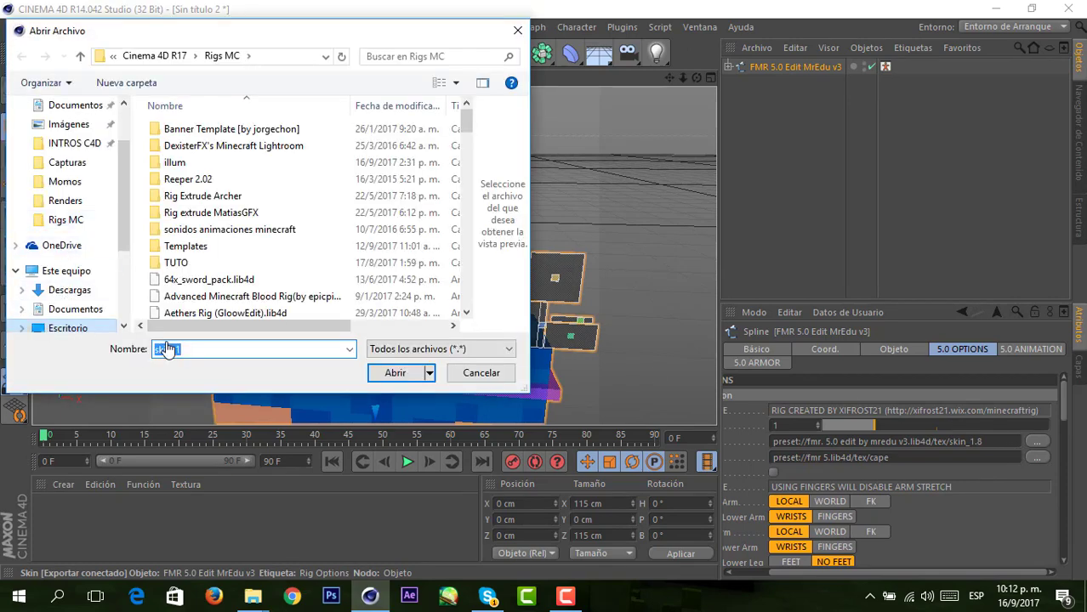
{"action": "double_click", "coordinate": [302, 262]}
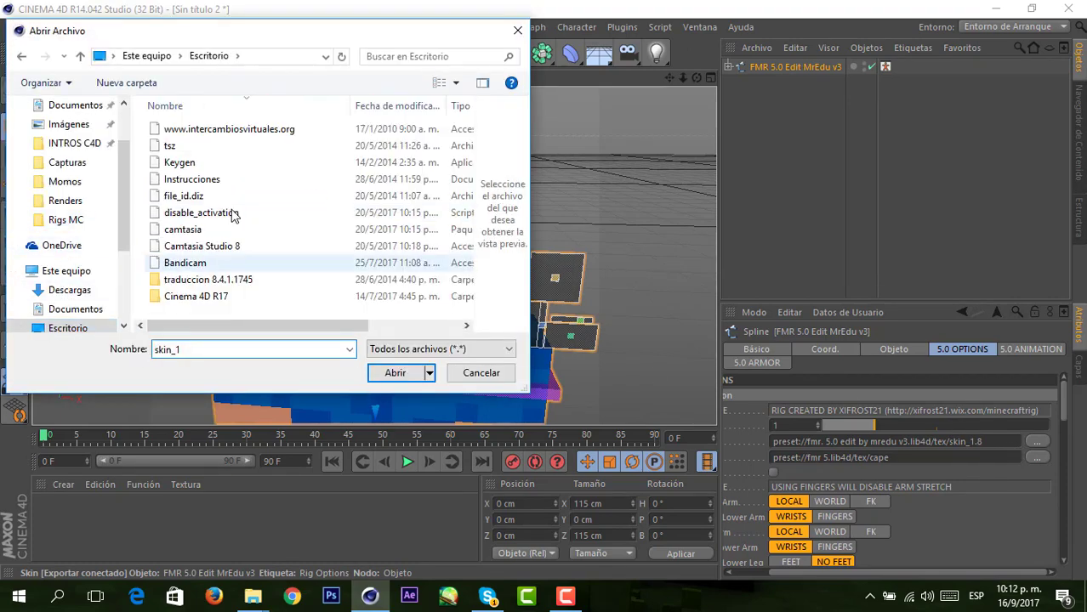
{"action": "double_click", "coordinate": [184, 298]}
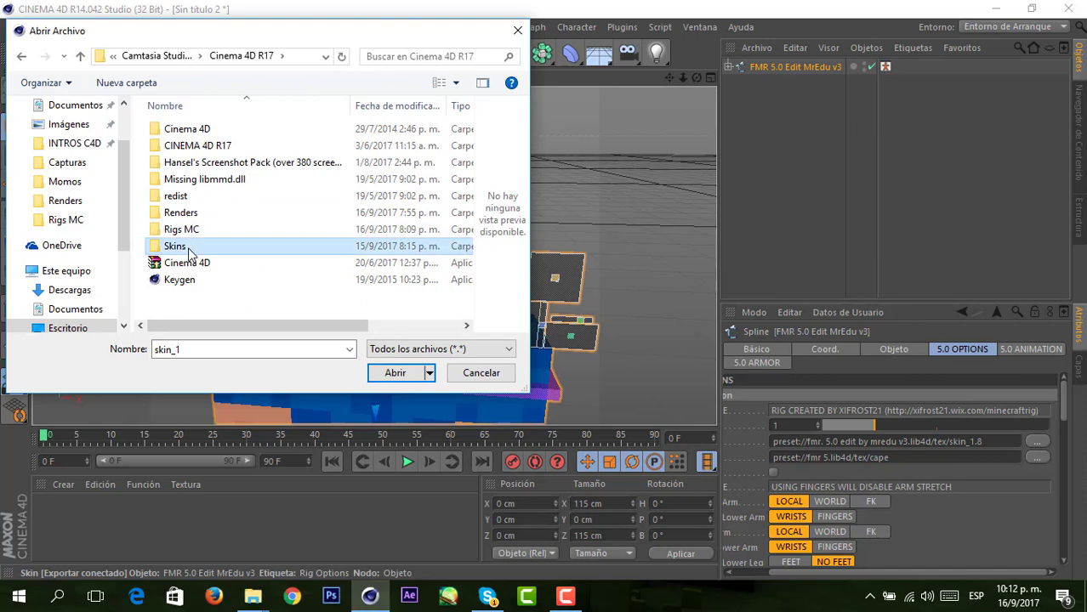
{"action": "double_click", "coordinate": [176, 245]}
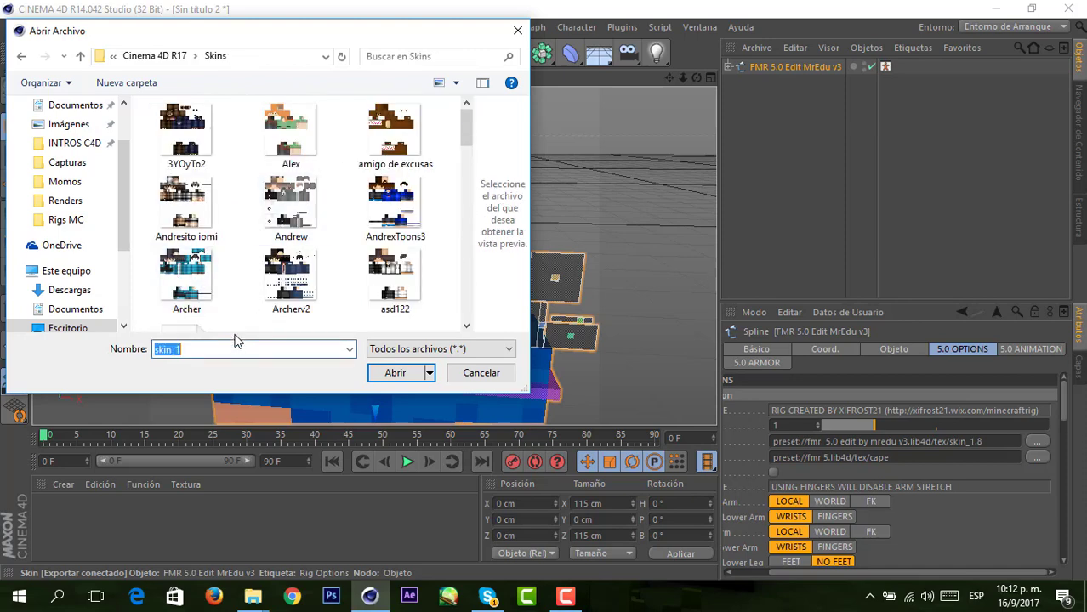
{"action": "left_click", "coordinate": [254, 348]}
{"action": "type", "text": "bso"}
{"action": "key", "text": "Down"}
{"action": "key", "text": "Down"}
{"action": "key", "text": "Return"}
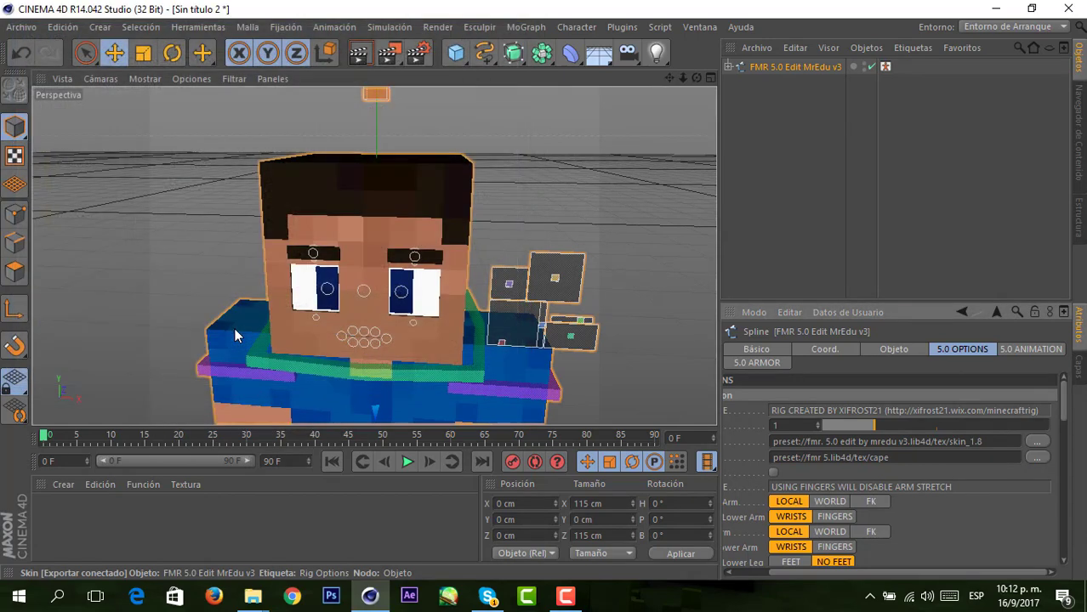
- Turn on the extruded hat option in the rig's animation settings
{"action": "left_click", "coordinate": [1008, 349]}
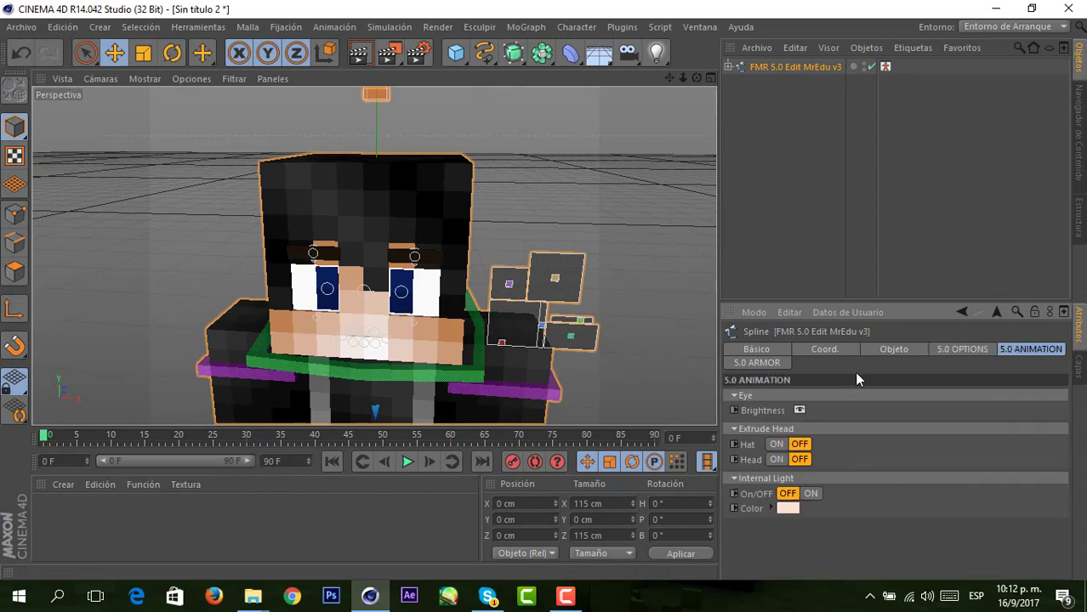
{"action": "left_click", "coordinate": [770, 444]}
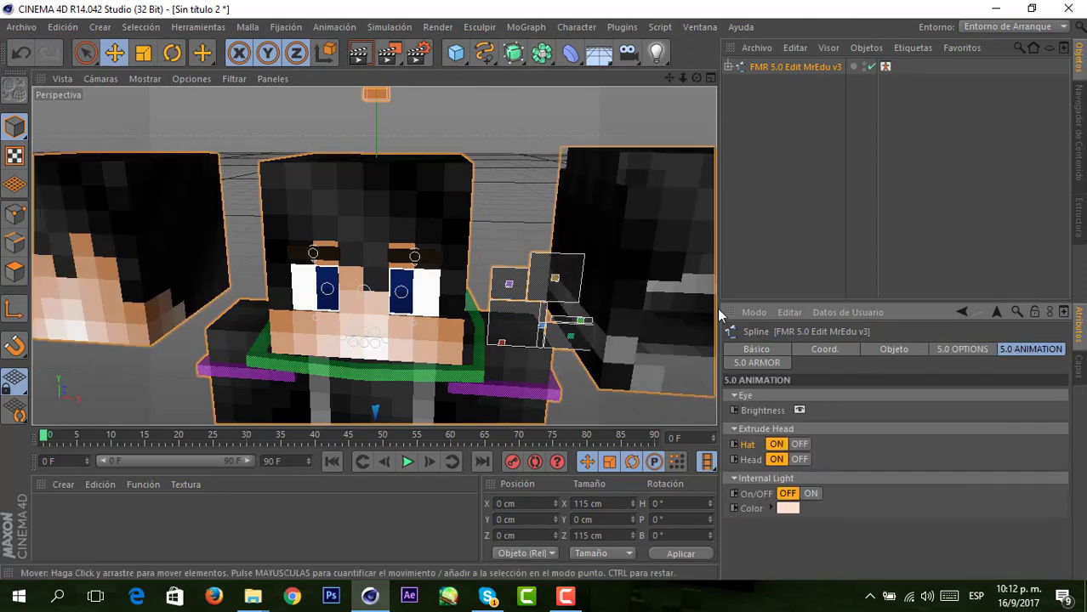
{"action": "left_click", "coordinate": [1077, 368]}
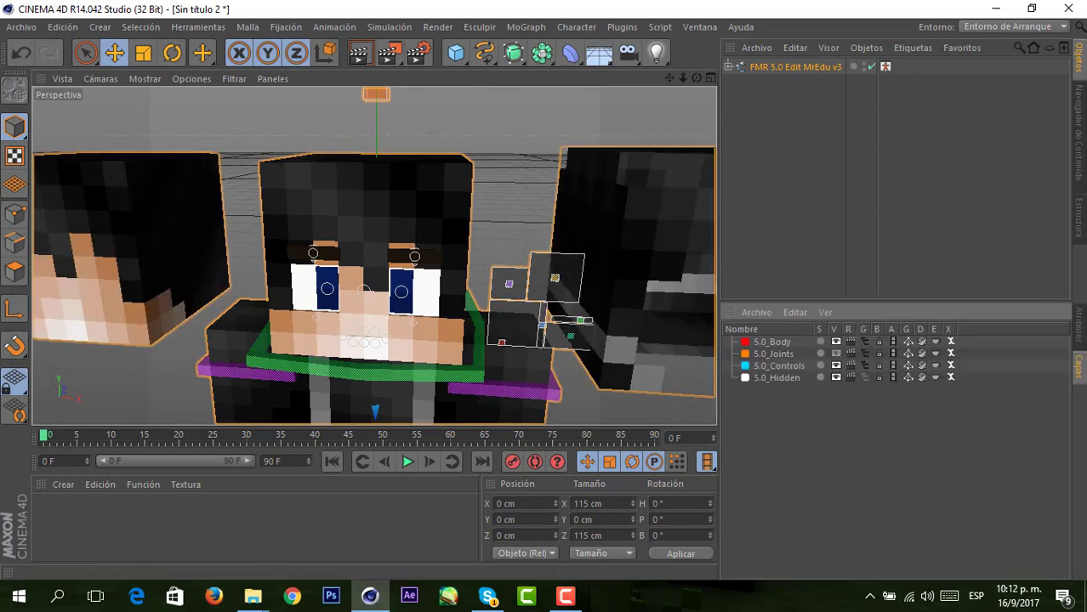
{"action": "left_click", "coordinate": [1078, 327]}
- Delete the face polygons from the extruded head mesh, then select all hair polygons
{"action": "left_click", "coordinate": [58, 260]}
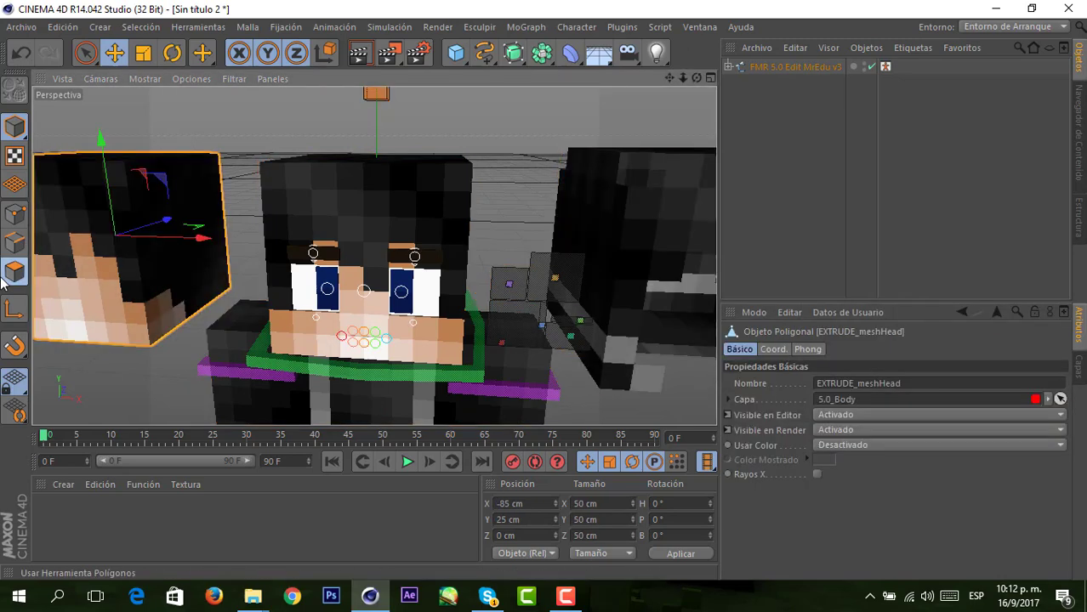
{"action": "left_click", "coordinate": [83, 54]}
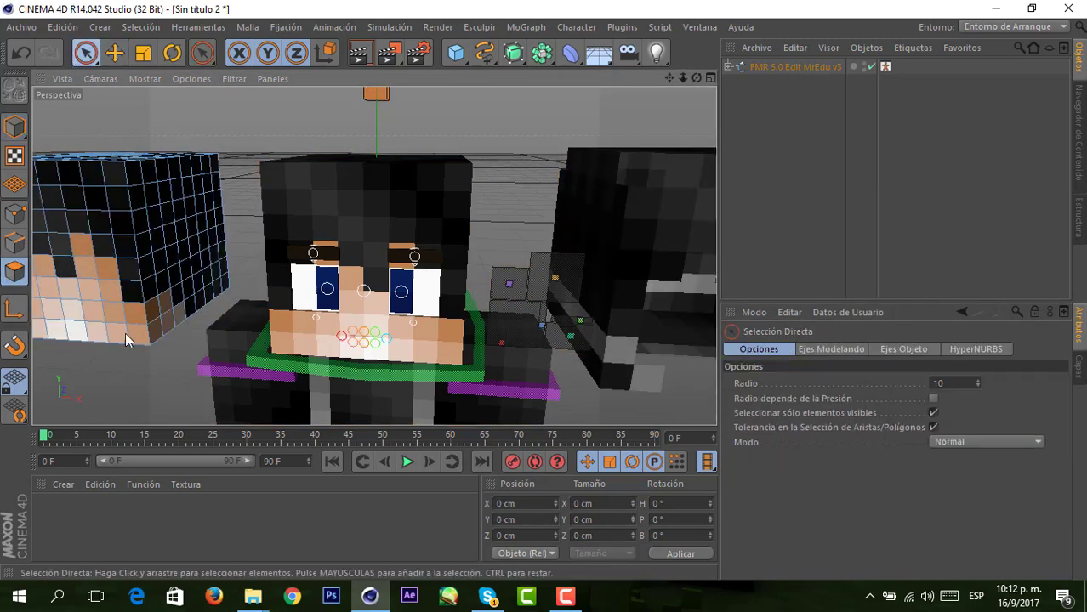
{"action": "left_click", "coordinate": [88, 266]}
{"action": "left_click_drag", "start_coordinate": [375, 251], "coordinate": [336, 297], "text": "alt"}
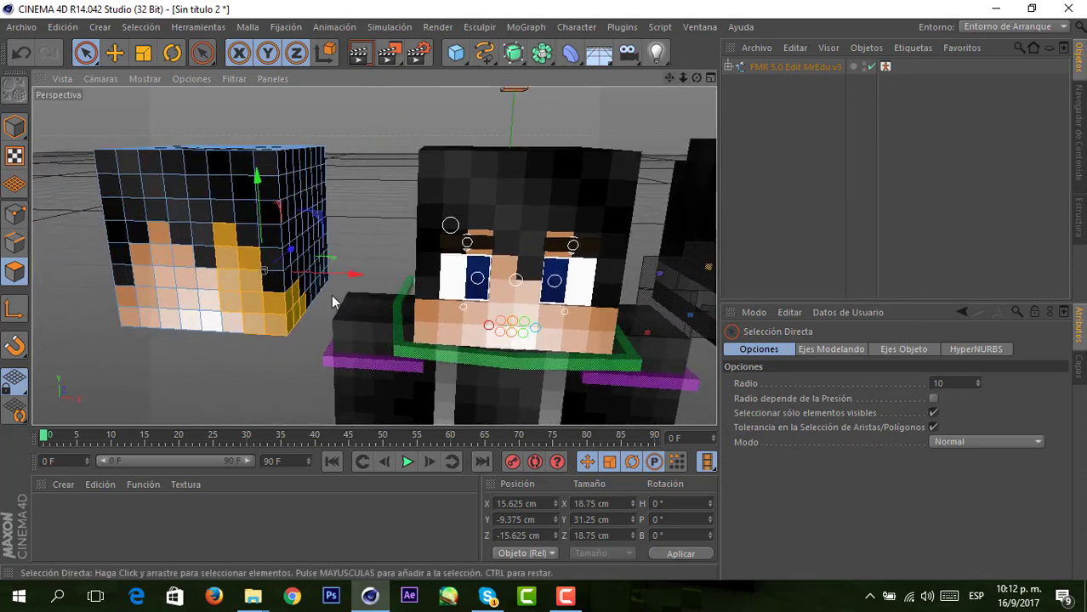
{"action": "mouse_move", "coordinate": [195, 297]}
{"action": "left_mouse_down"}
{"action": "mouse_move", "coordinate": [157, 280]}
{"action": "mouse_move", "coordinate": [349, 313]}
{"action": "left_mouse_up"}
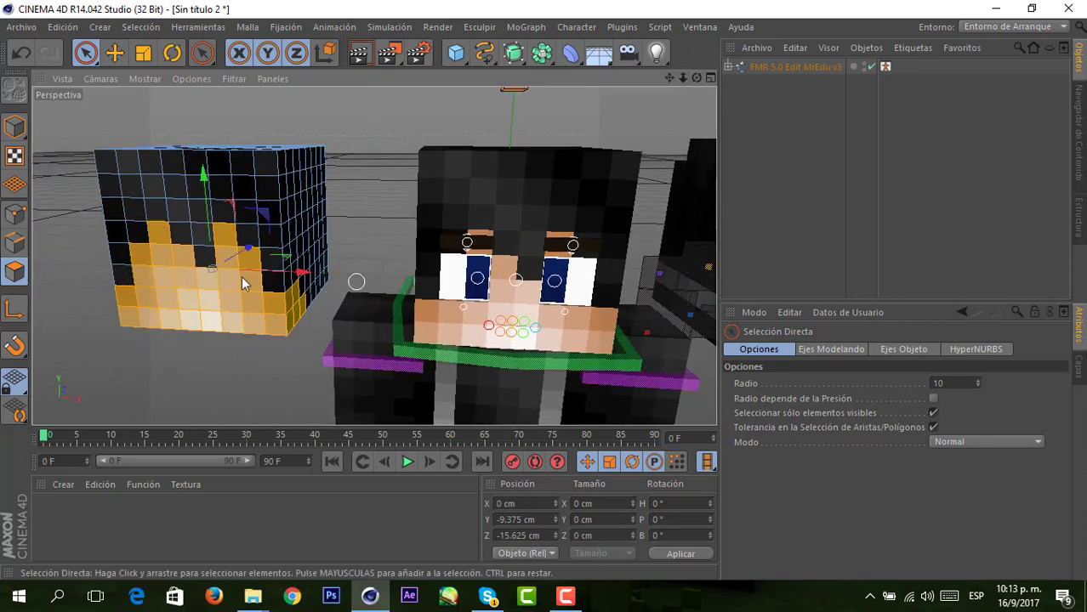
{"action": "key", "text": "Delete"}
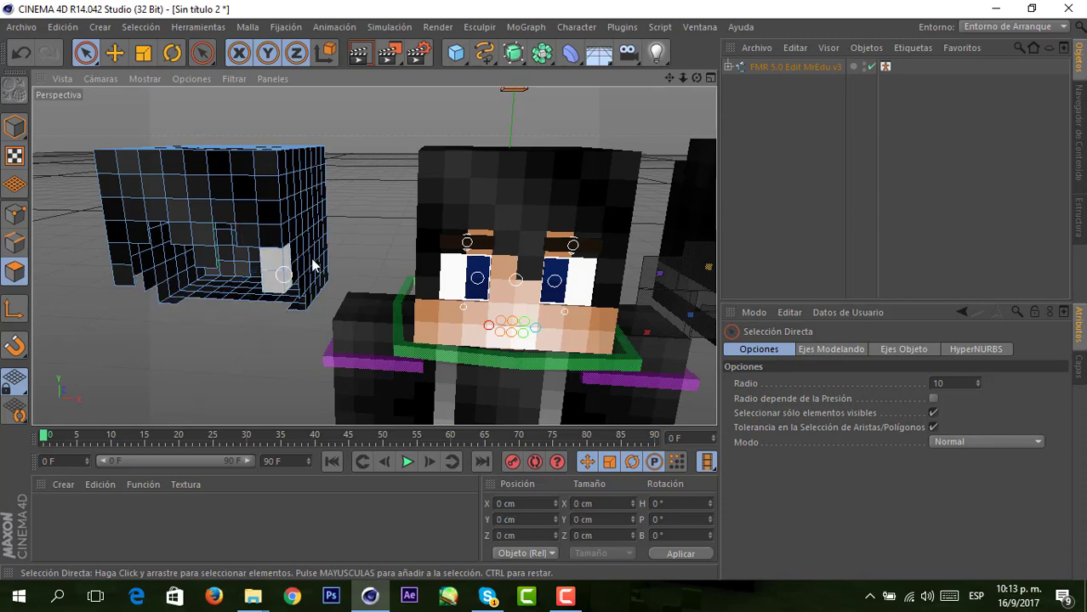
{"action": "key", "text": "ctrl+a"}
{"action": "key", "text": "d"}
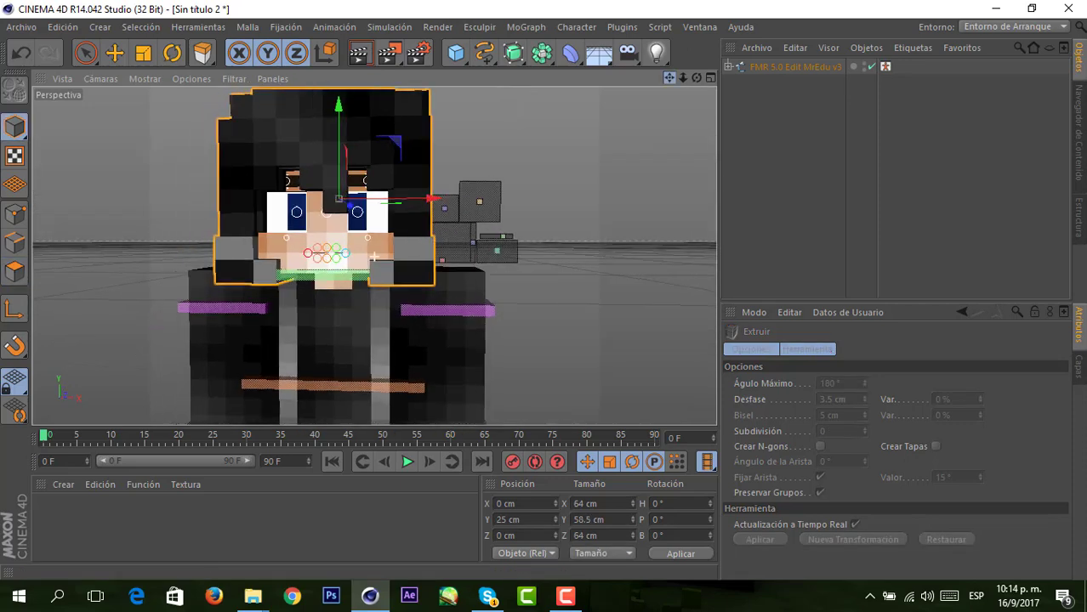
- With the Move tool active, select EXTRUDE_meshHat and add EXTRUDE_meshHead to the selection
{"action": "left_click_drag", "start_coordinate": [612, 95], "coordinate": [630, 97], "text": "alt"}
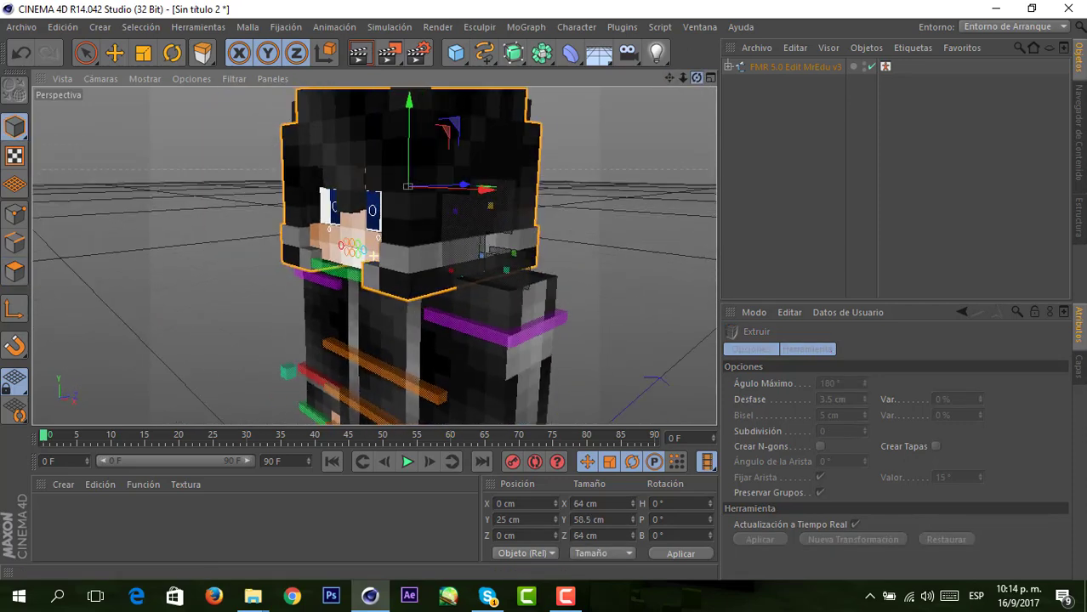
{"action": "left_click", "coordinate": [115, 53]}
{"action": "left_click", "coordinate": [369, 154]}
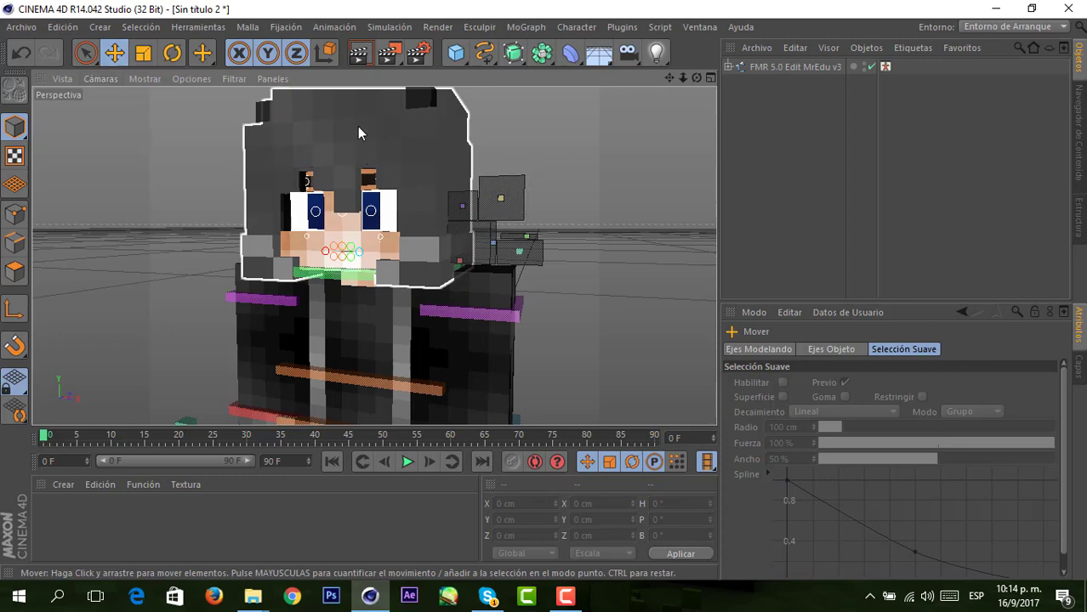
{"action": "left_click_drag", "start_coordinate": [693, 97], "coordinate": [468, 194], "text": "alt"}
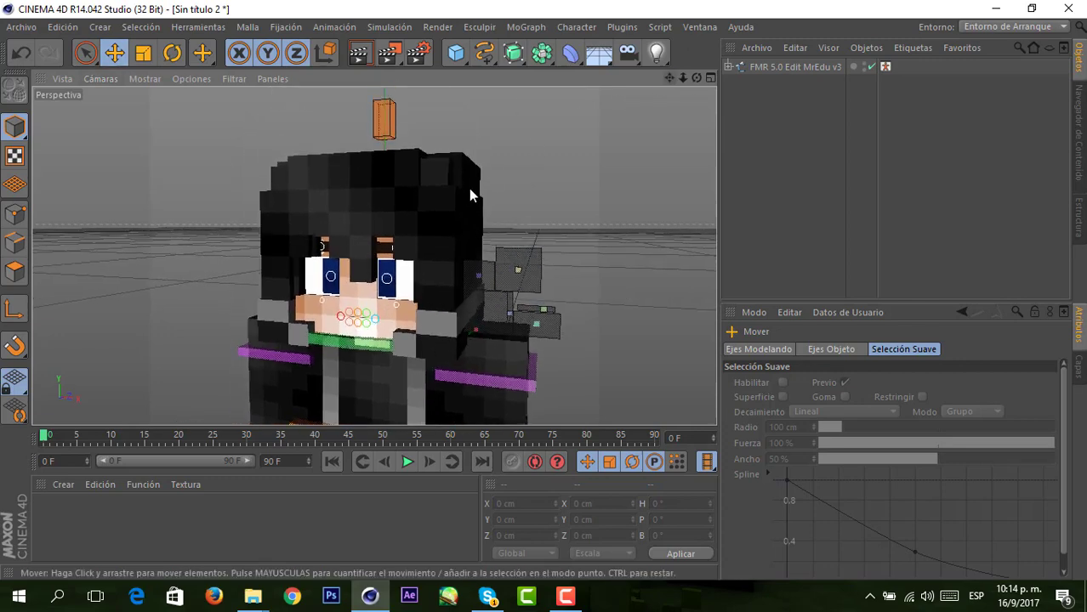
{"action": "left_click", "coordinate": [421, 219]}
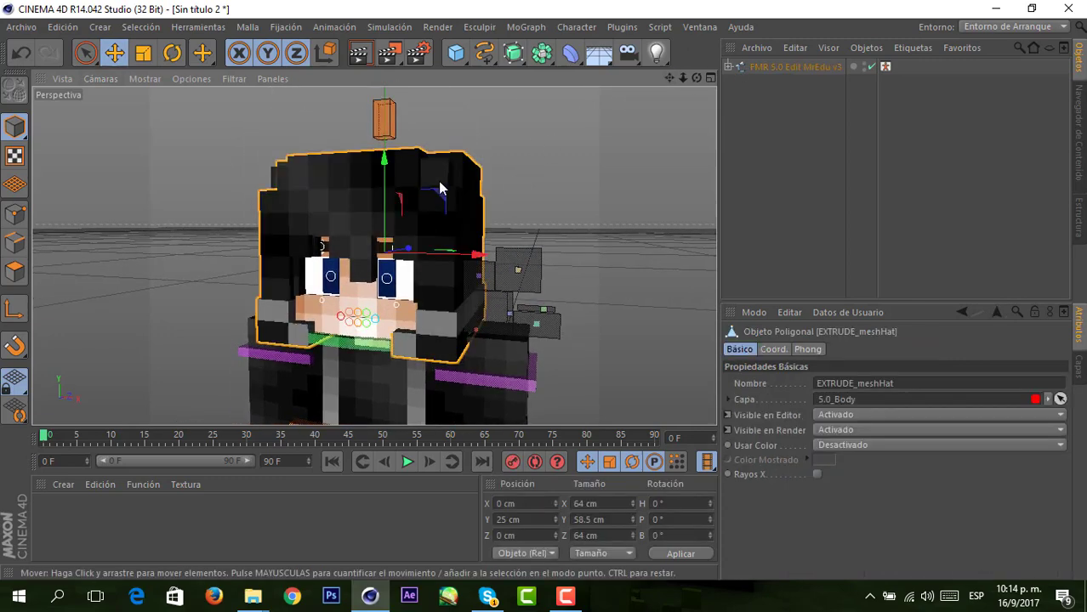
{"action": "left_click", "coordinate": [272, 174], "text": "shift"}
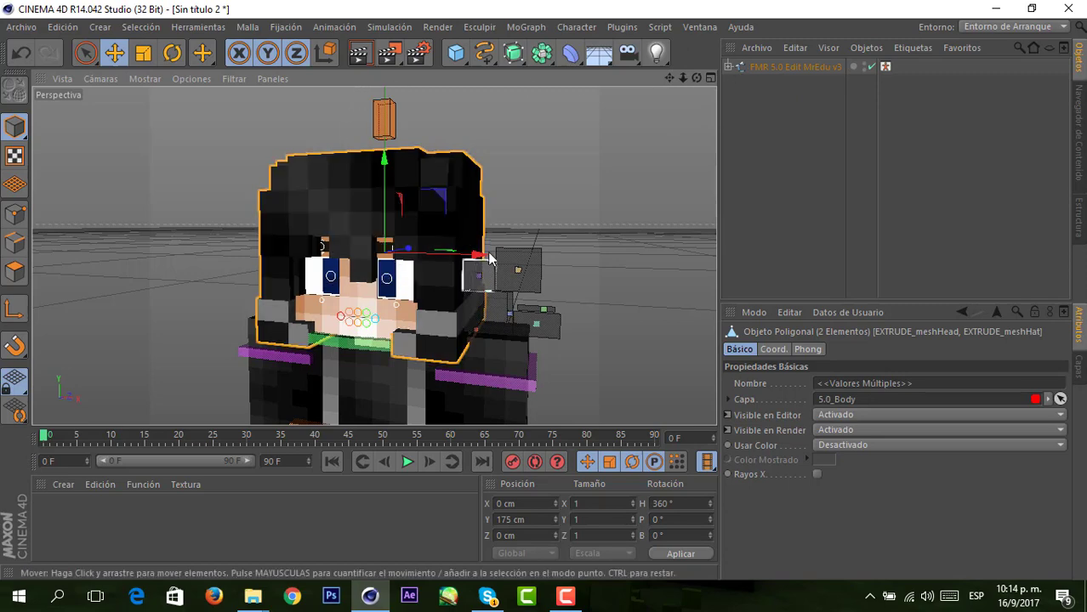
- Close Sin título 2 without saving, keeping the Sin título 1 rig project open
{"action": "left_click", "coordinate": [1070, 8]}
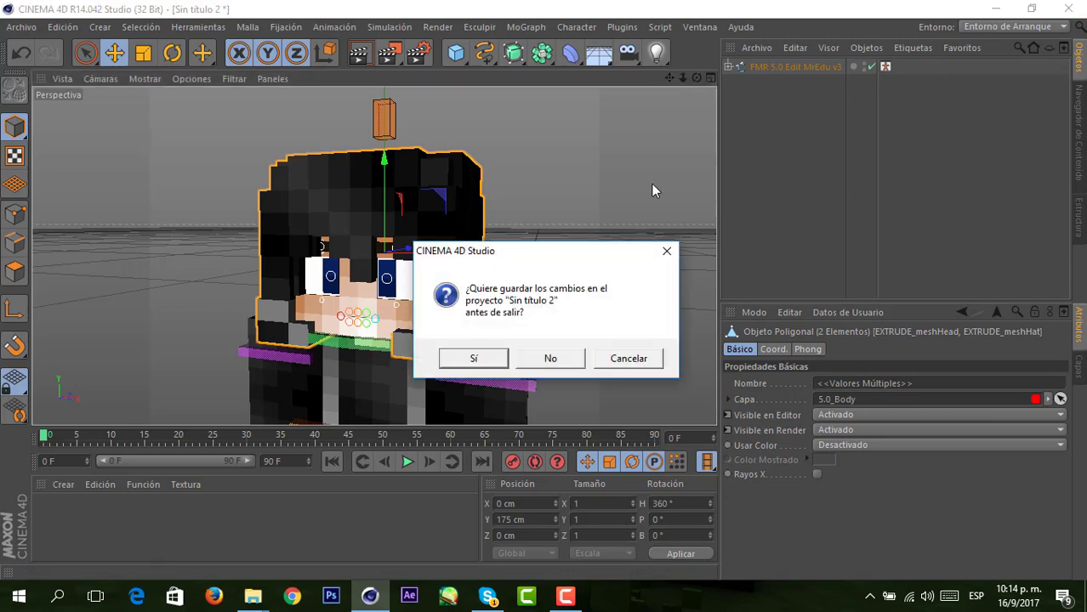
{"action": "left_click", "coordinate": [572, 362]}
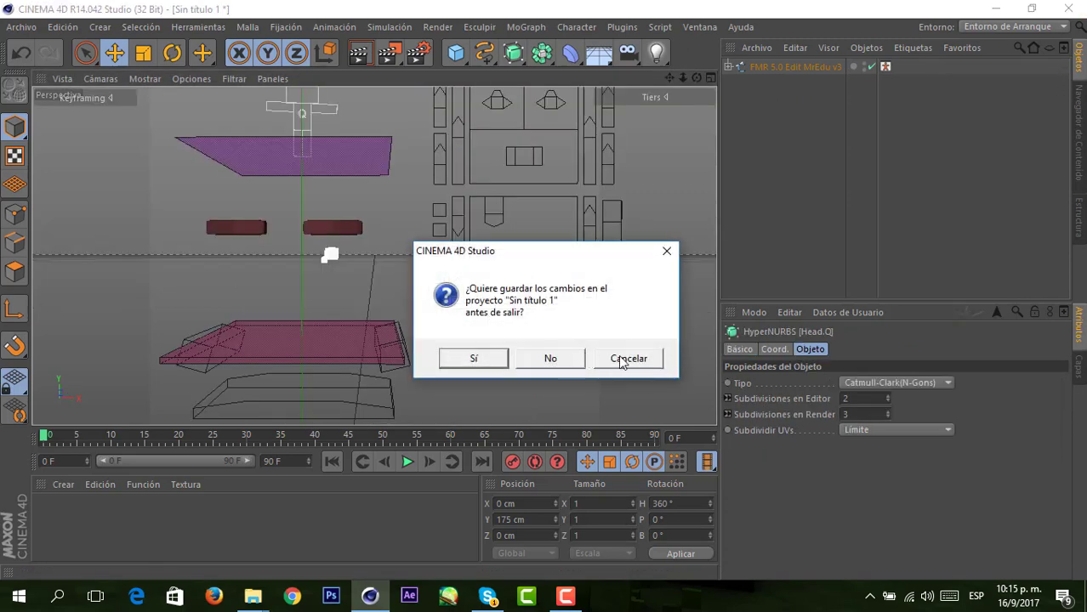
{"action": "left_click", "coordinate": [628, 358]}
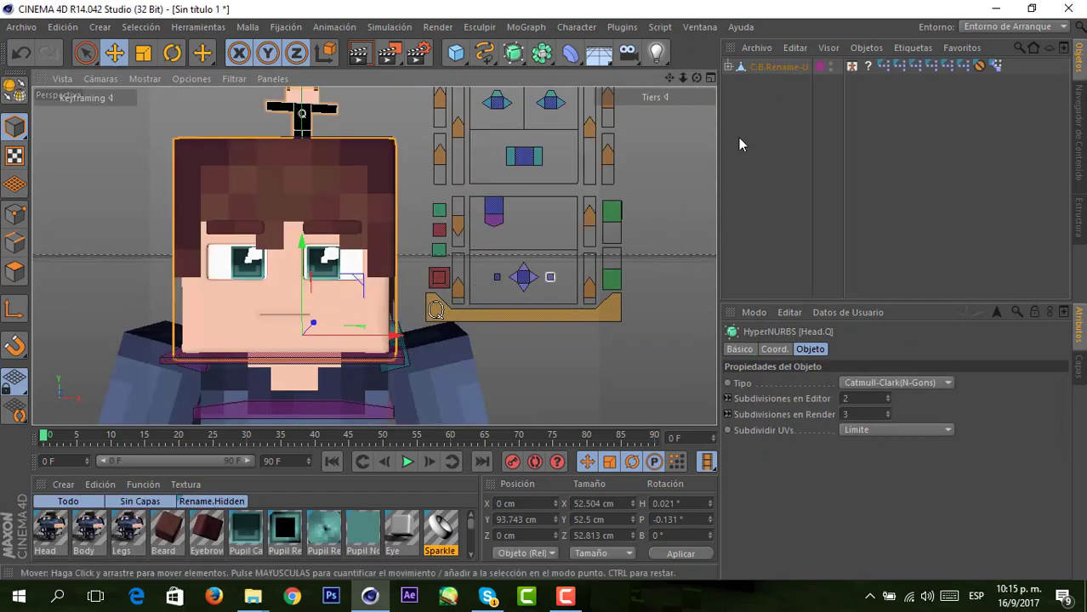
- Paste the hair and hat meshes into the rig scene and select its customization control
{"action": "left_click", "coordinate": [745, 121]}
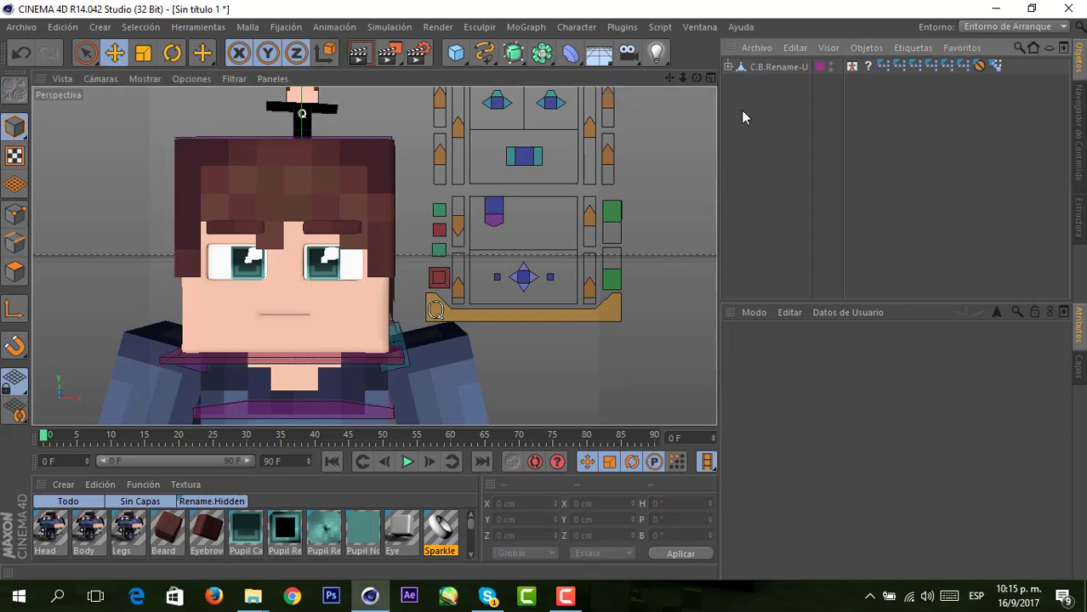
{"action": "key", "text": "ctrl+v"}
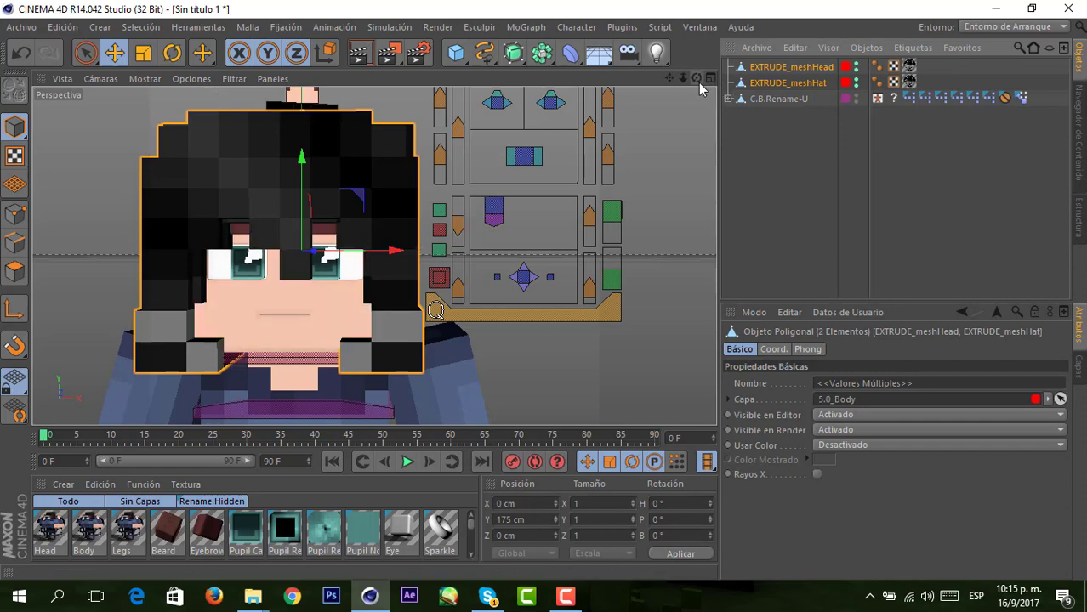
{"action": "mouse_move", "coordinate": [311, 108]}
{"action": "left_mouse_down", "text": "alt"}
{"action": "mouse_move", "coordinate": [299, 92]}
{"action": "mouse_move", "coordinate": [256, 227]}
{"action": "left_mouse_up", "text": "alt"}
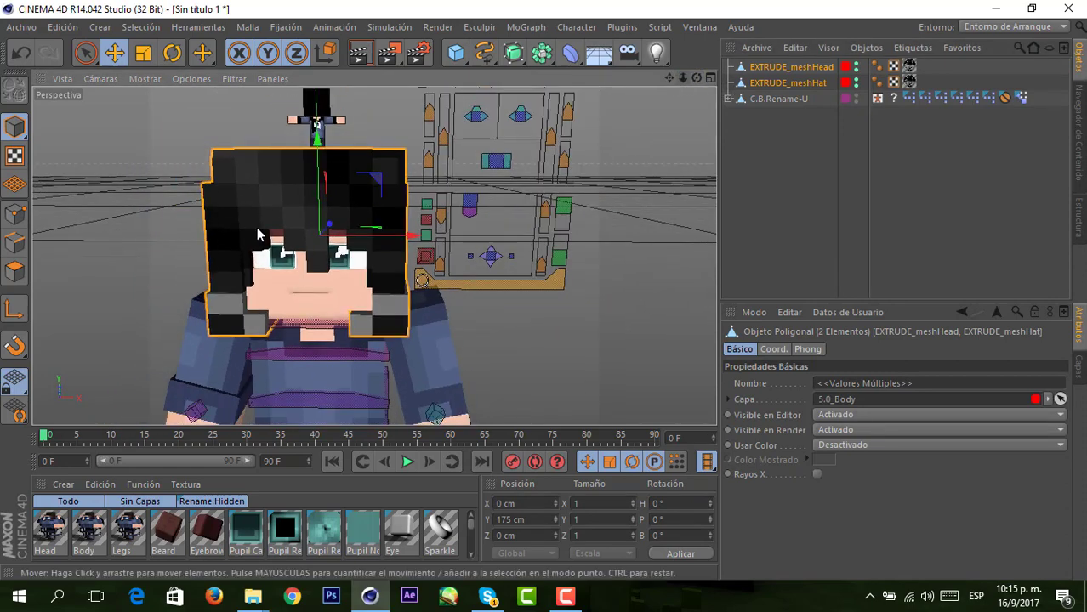
{"action": "left_click", "coordinate": [311, 133]}
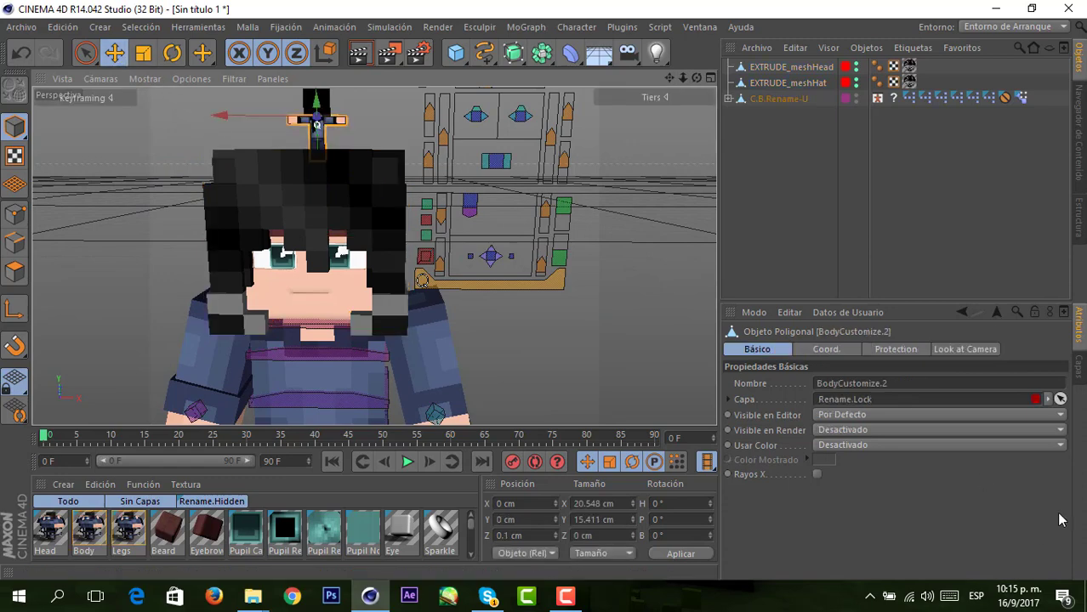
{"action": "left_click", "coordinate": [319, 145]}
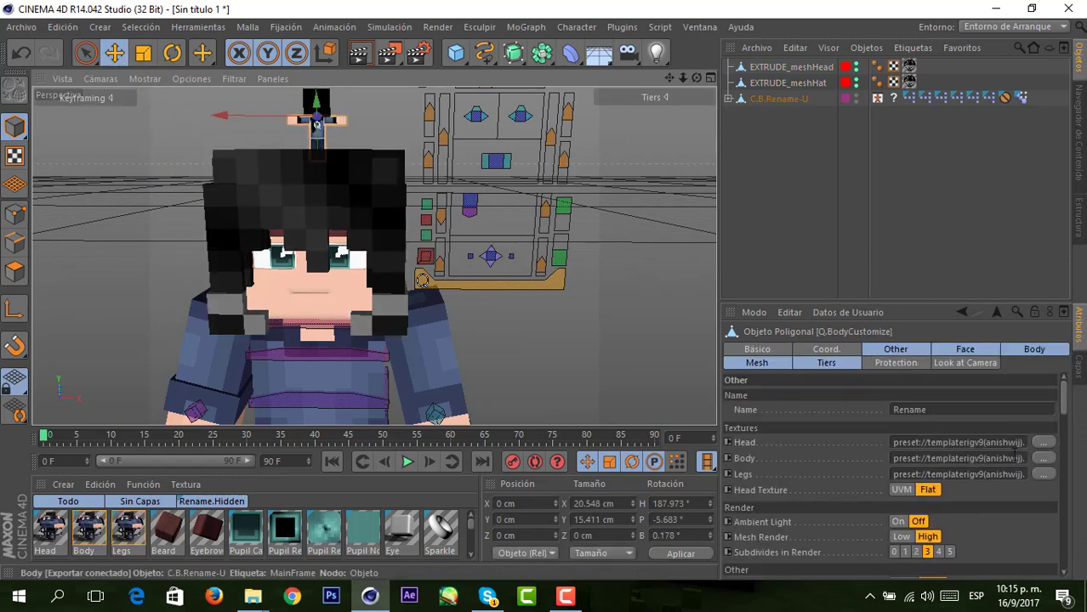
- Load BeaterArtz sin ojos.png as the rig's head skin texture
{"action": "key", "text": "ctrl+o"}
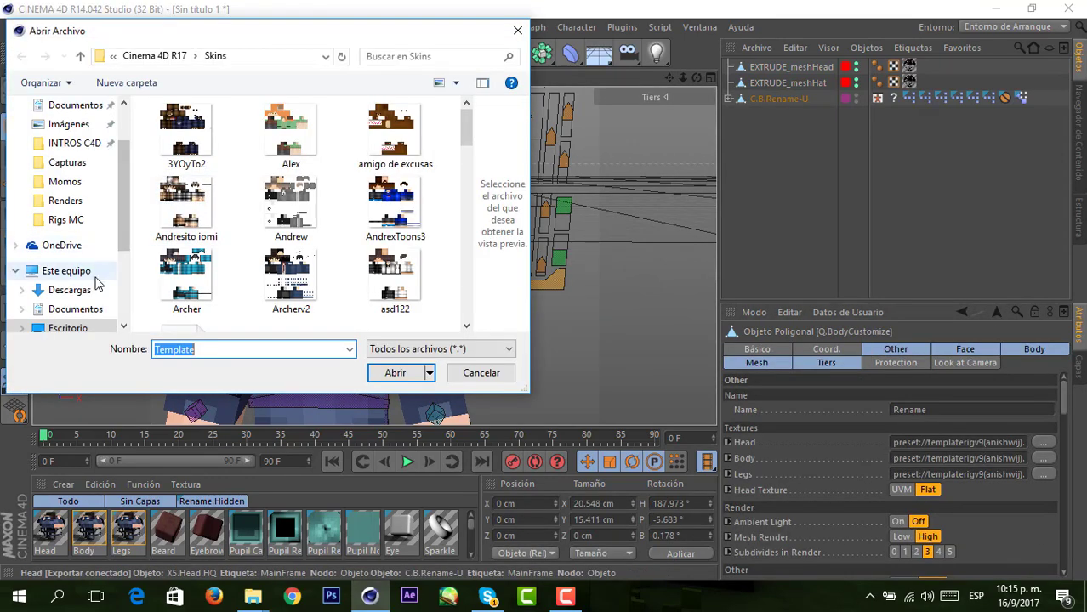
{"action": "type", "text": "beat"}
{"action": "key", "text": "Down"}
{"action": "key", "text": "Down"}
{"action": "key", "text": "Down"}
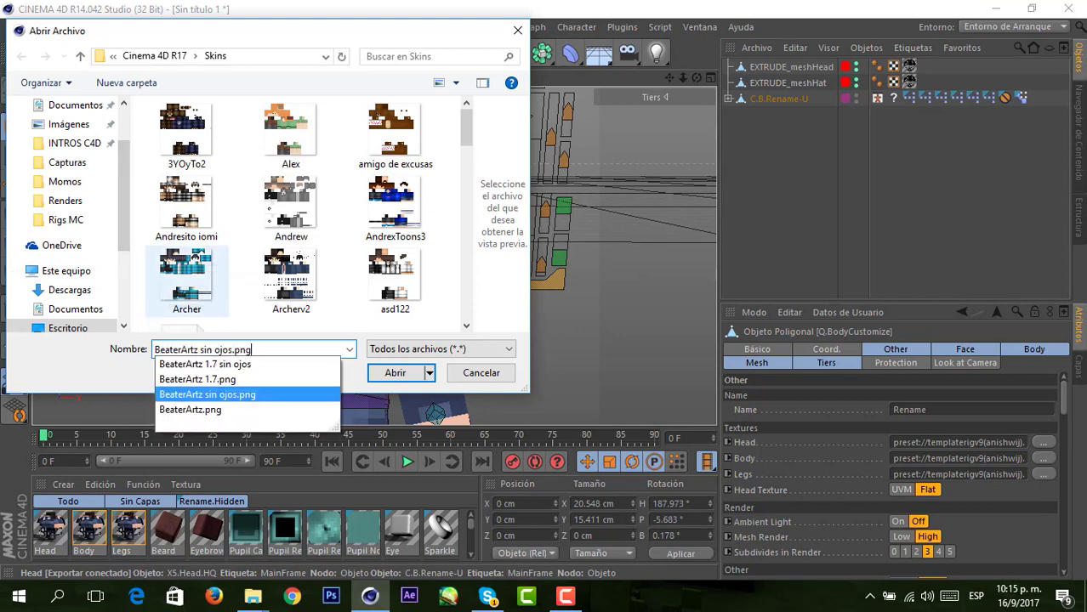
{"action": "key", "text": "Return"}
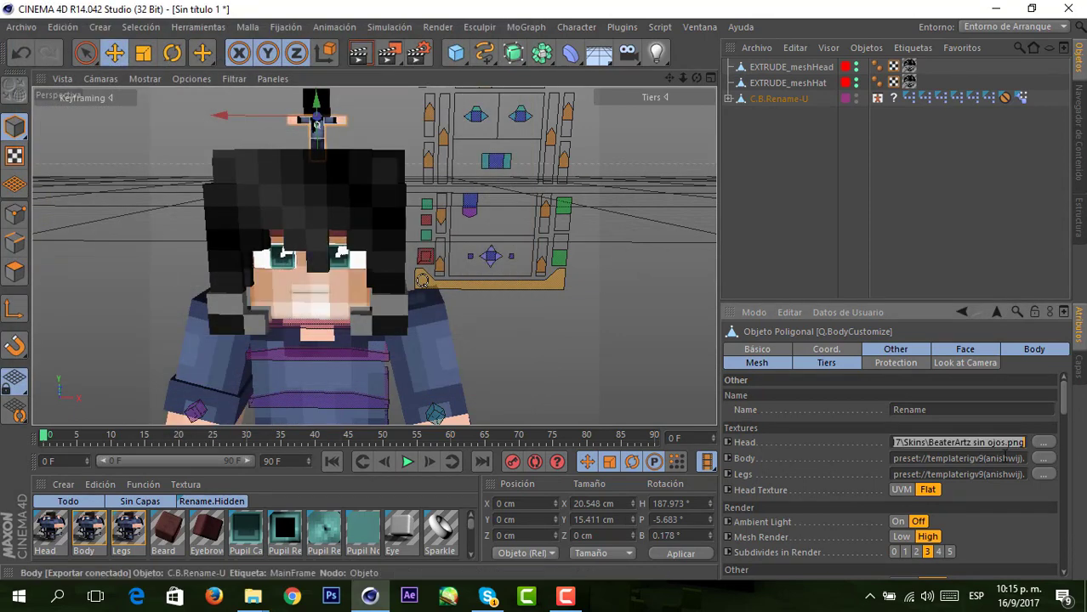
{"action": "left_click", "coordinate": [517, 235]}
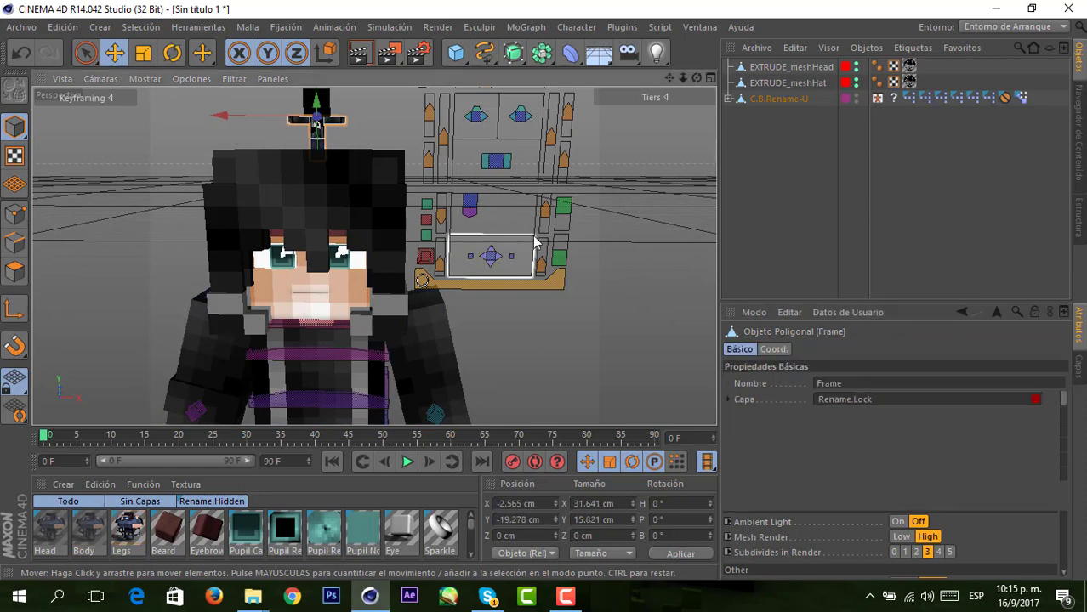
- Test-move the C.B.Head control to the left, then undo the move
{"action": "left_click", "coordinate": [641, 133]}
{"action": "left_click_drag", "start_coordinate": [696, 77], "coordinate": [372, 256]}
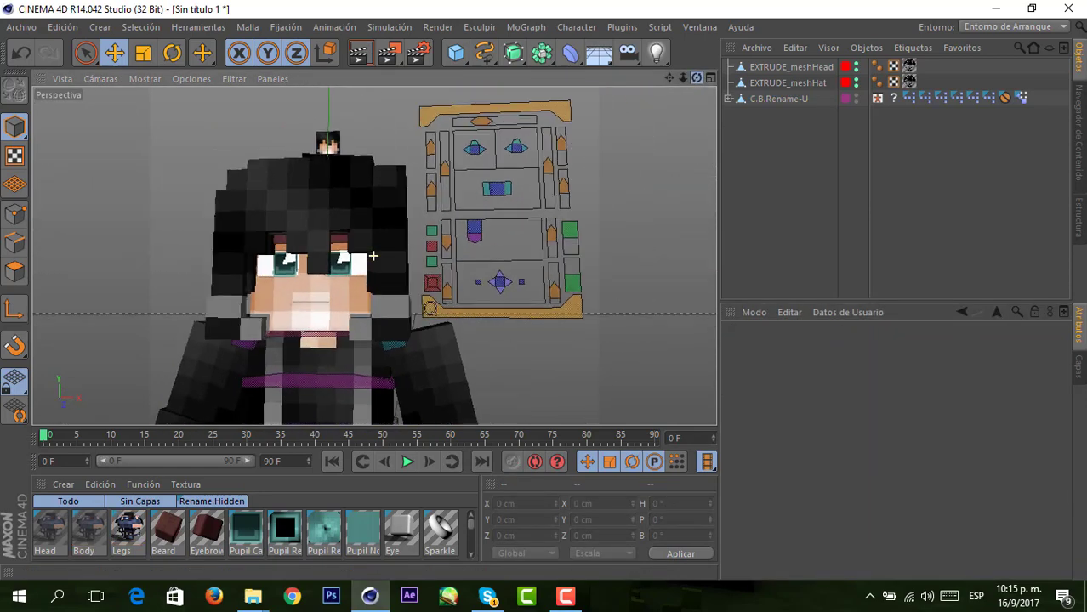
{"action": "left_click", "coordinate": [297, 322]}
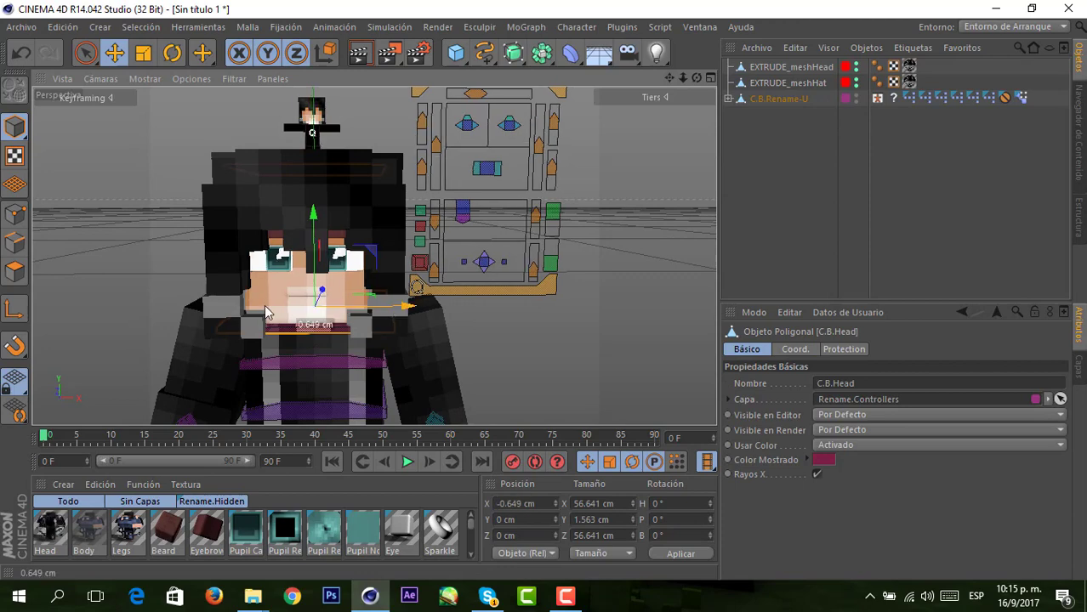
{"action": "left_click_drag", "start_coordinate": [372, 310], "coordinate": [225, 310]}
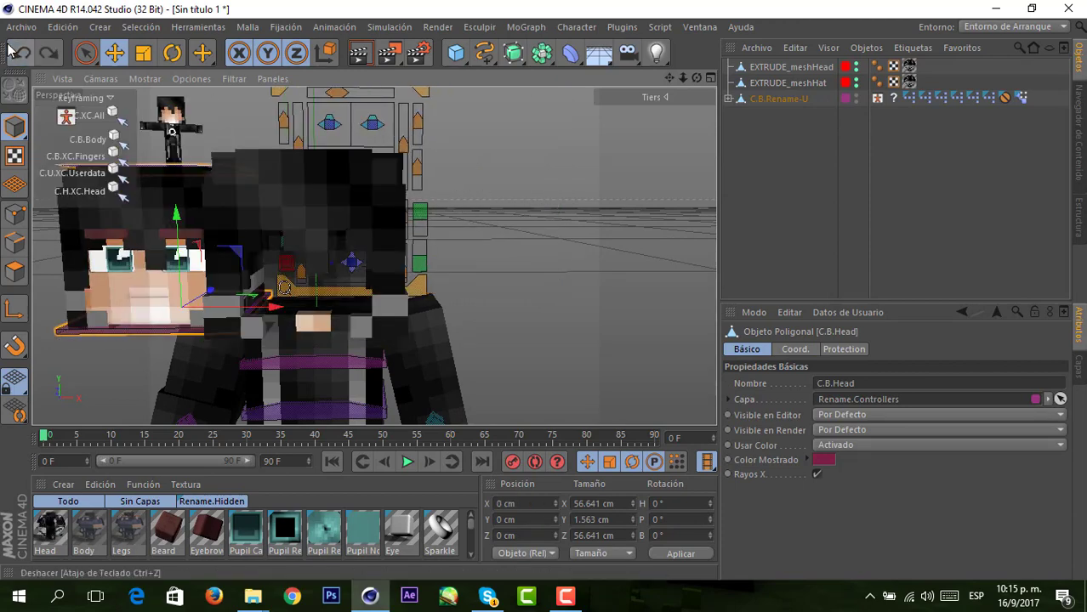
{"action": "key", "text": "ctrl+z"}
{"action": "key", "text": "ctrl+z"}
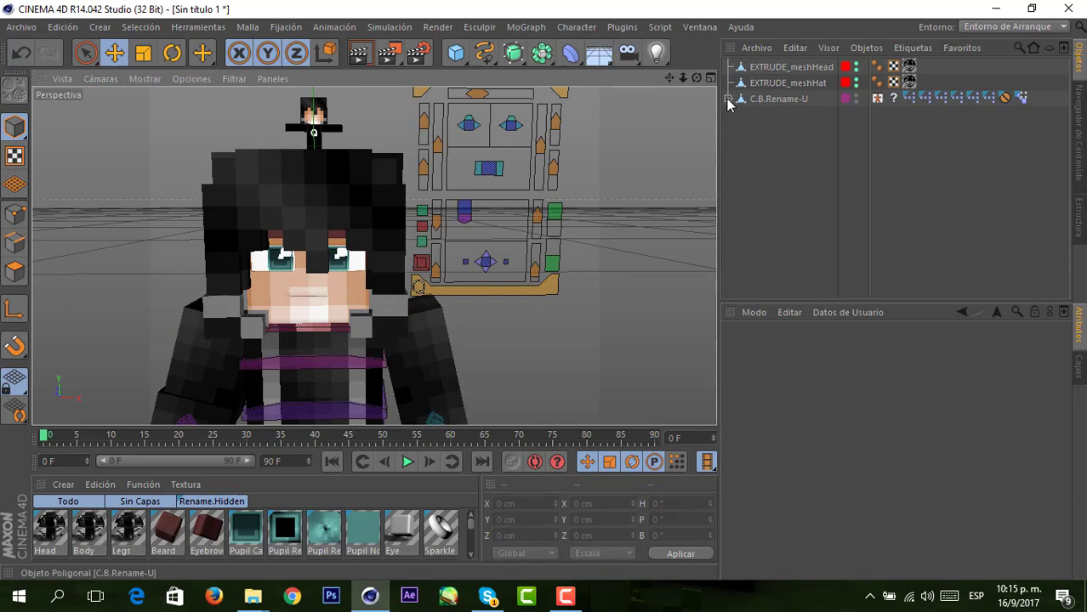
- Expand the rig hierarchy down to O.X5.Head.2.HQ and delete the Hair.FFD deformer
{"action": "left_click", "coordinate": [729, 100]}
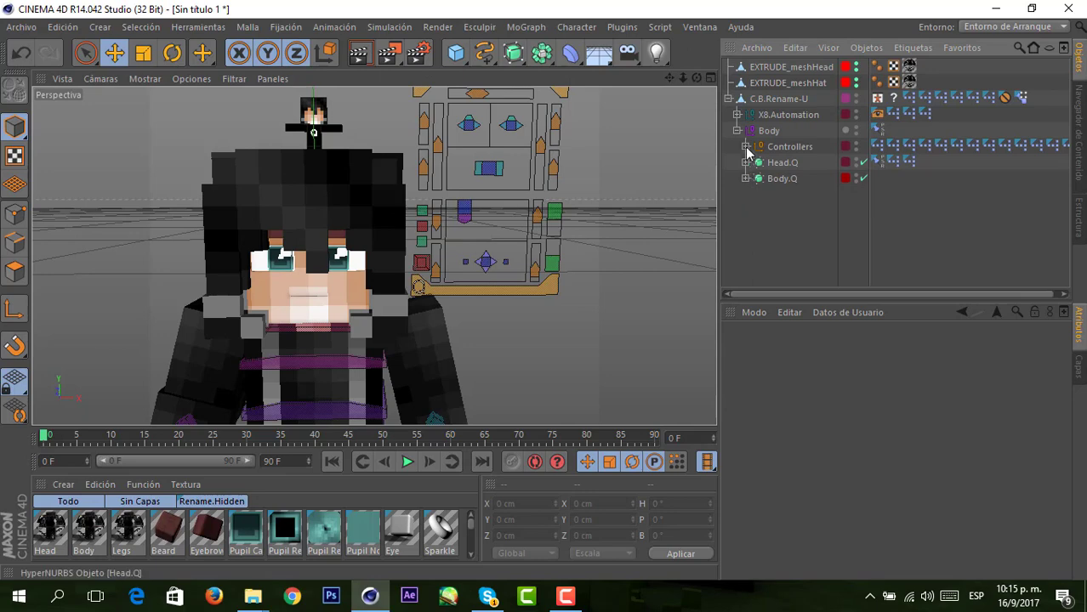
{"action": "left_click", "coordinate": [737, 131]}
{"action": "left_click", "coordinate": [738, 131]}
{"action": "left_click", "coordinate": [745, 163]}
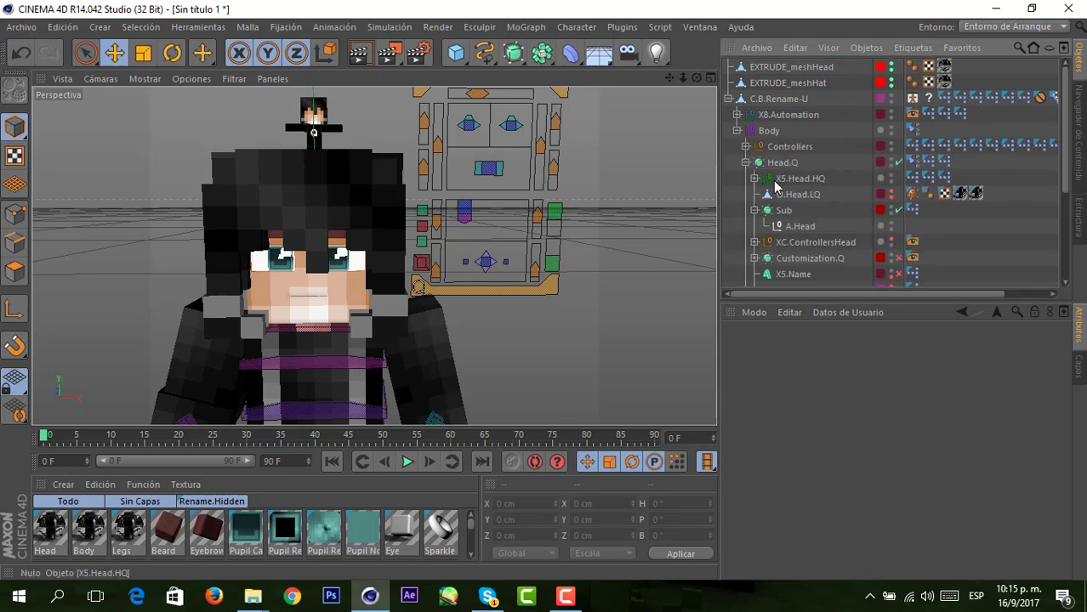
{"action": "left_click", "coordinate": [755, 179]}
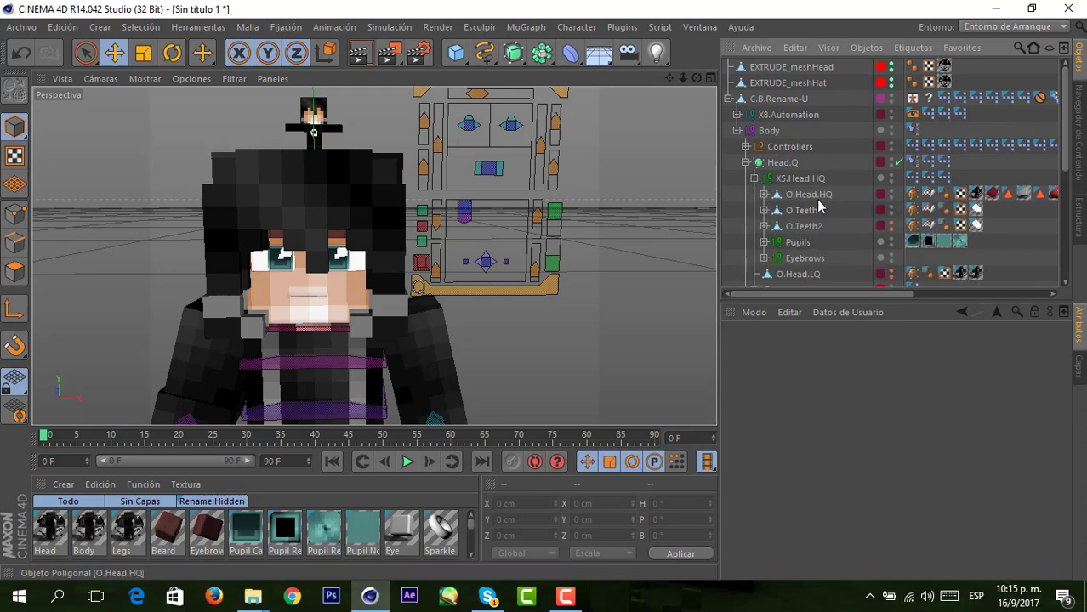
{"action": "left_click", "coordinate": [765, 194]}
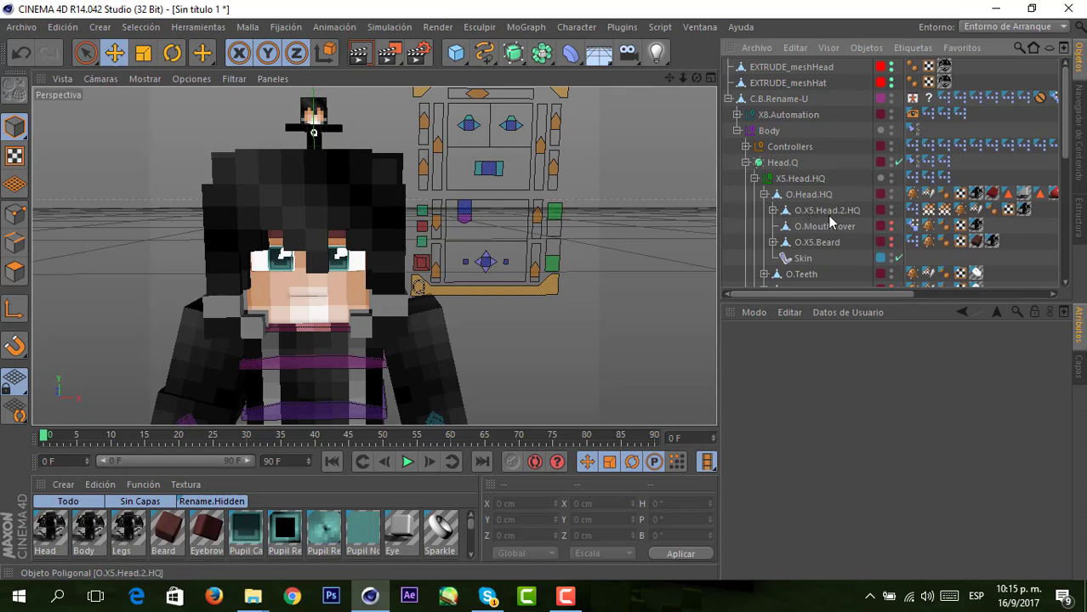
{"action": "left_click", "coordinate": [774, 210]}
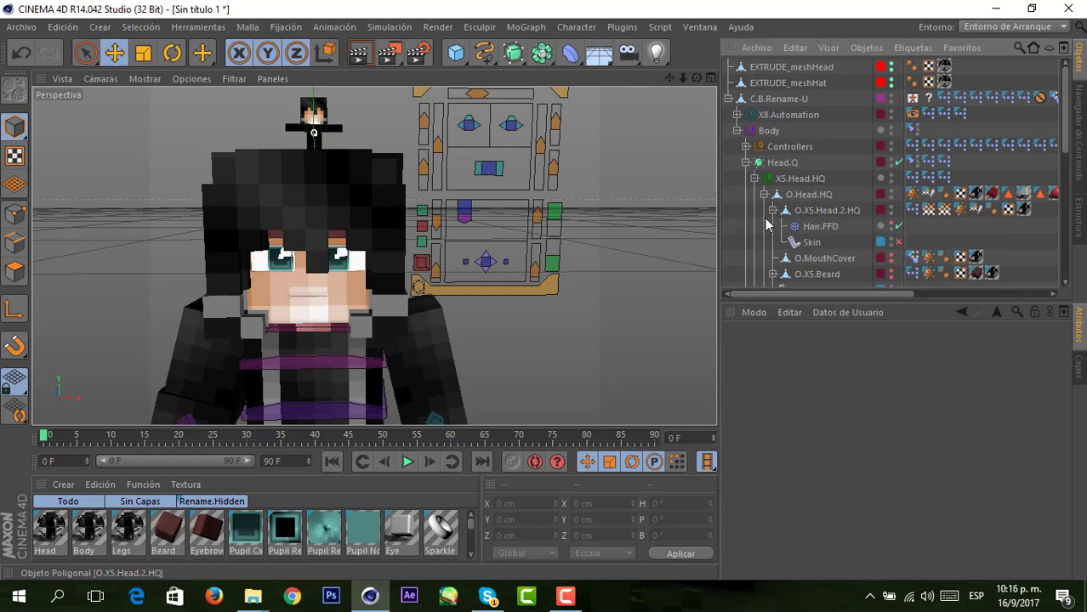
{"action": "left_click", "coordinate": [816, 229]}
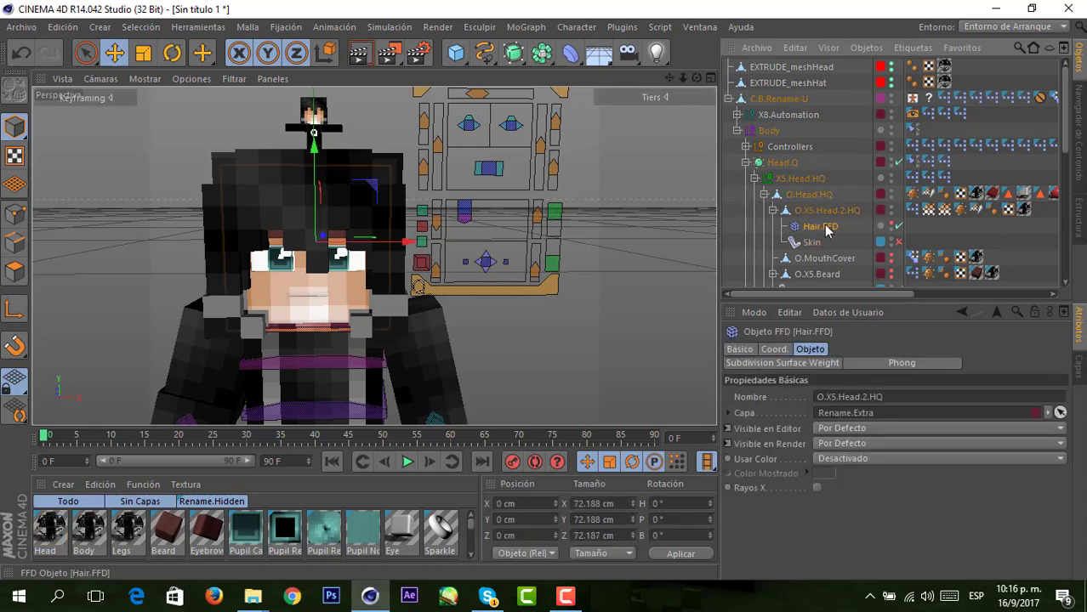
{"action": "key", "text": "Delete"}
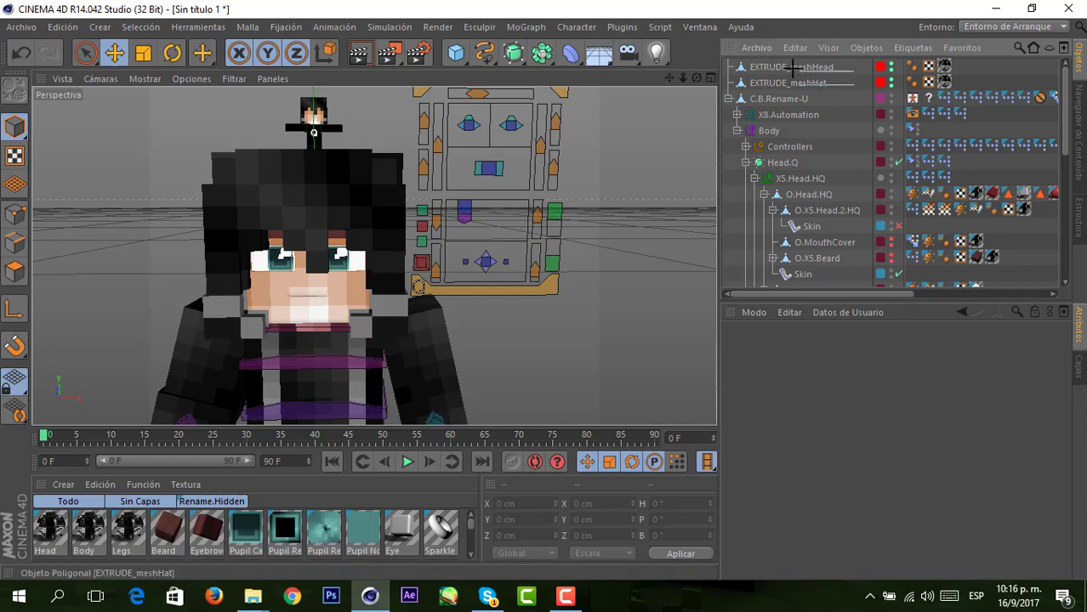
- Reparent EXTRUDE_meshHead and EXTRUDE_meshHat under O.X5.Head.2.HQ in the head hierarchy
{"action": "left_click", "coordinate": [792, 67]}
{"action": "left_click", "coordinate": [787, 83], "text": "shift"}
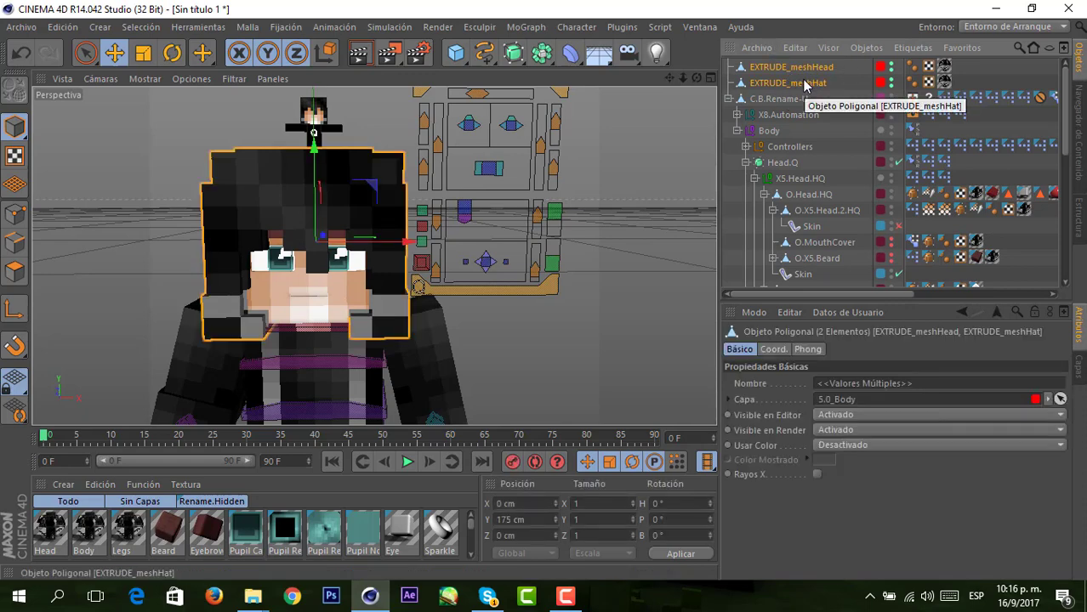
{"action": "left_click_drag", "start_coordinate": [805, 82], "coordinate": [806, 104]}
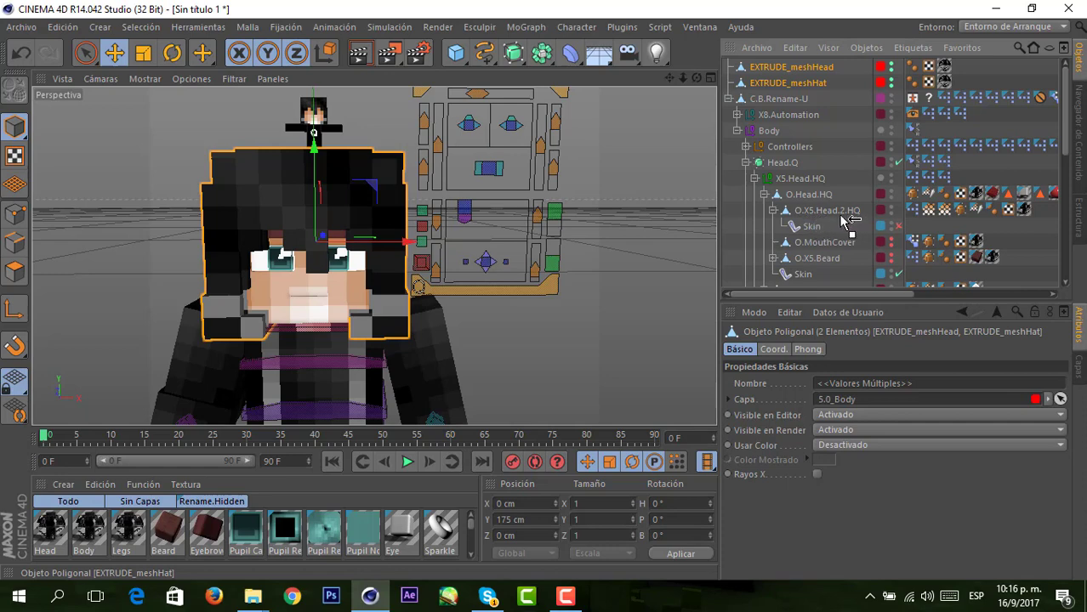
{"action": "left_click_drag", "start_coordinate": [831, 213], "coordinate": [832, 213]}
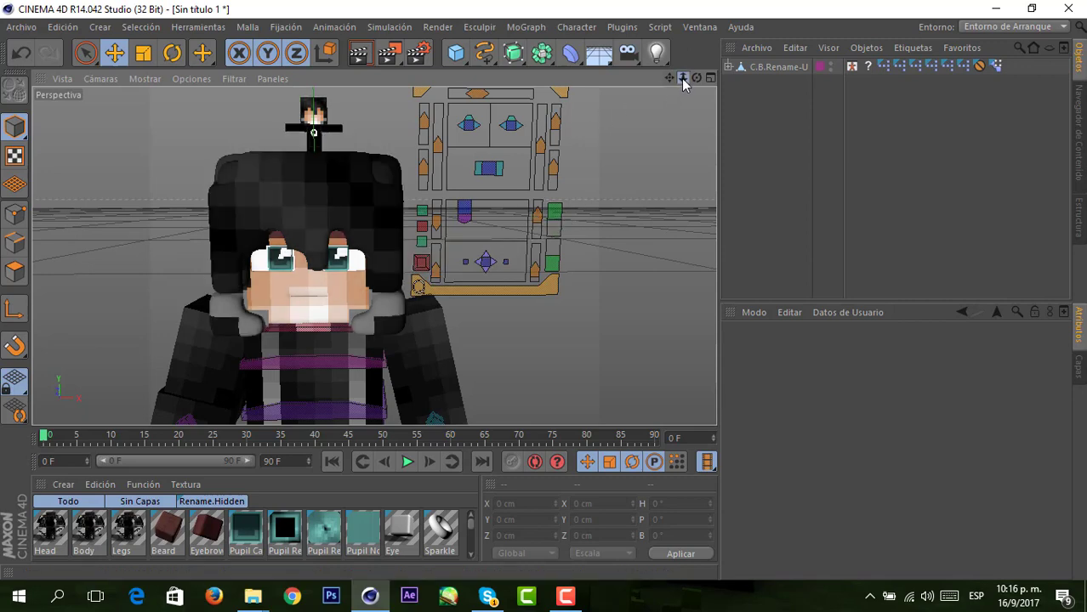
- Select all polygons of both hair meshes and give them 100% HyperNURBS weight
{"action": "left_click_drag", "start_coordinate": [683, 77], "coordinate": [677, 81]}
{"action": "left_click", "coordinate": [612, 197]}
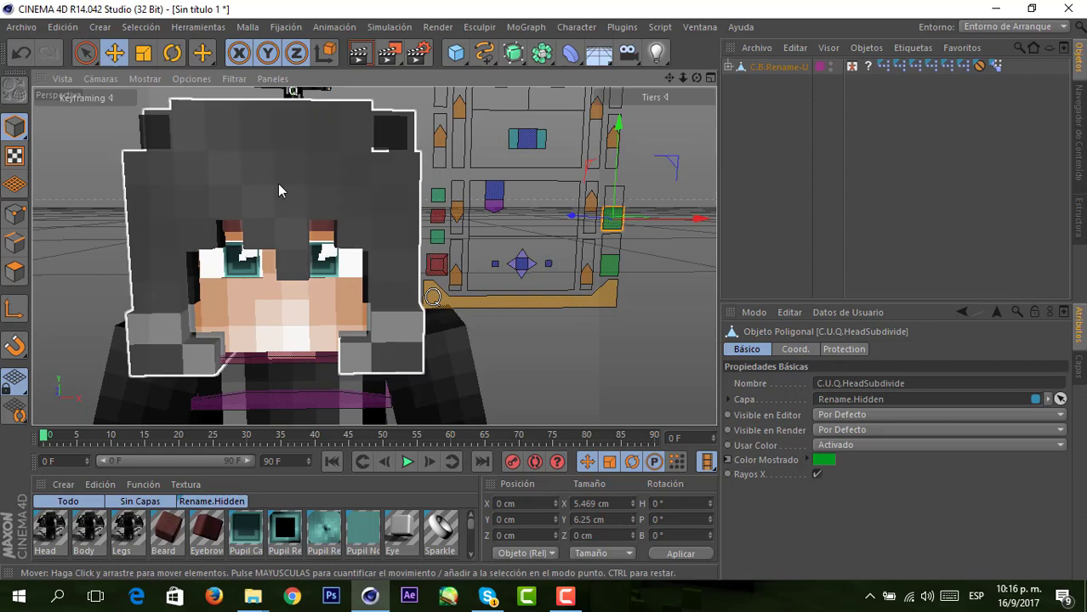
{"action": "left_click", "coordinate": [277, 183]}
{"action": "left_click", "coordinate": [161, 140], "text": "shift"}
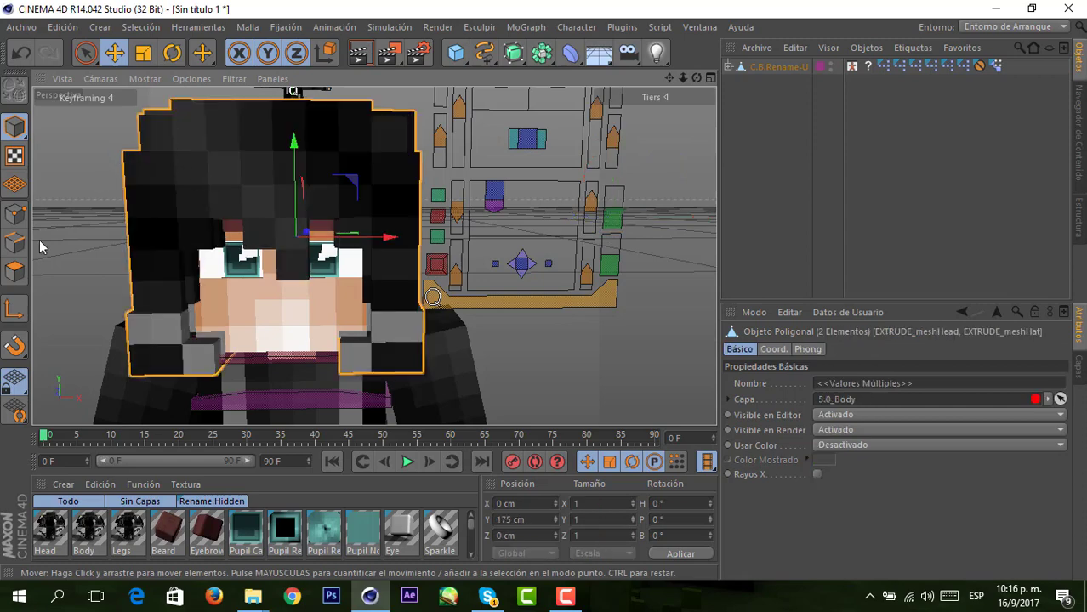
{"action": "left_click", "coordinate": [15, 272]}
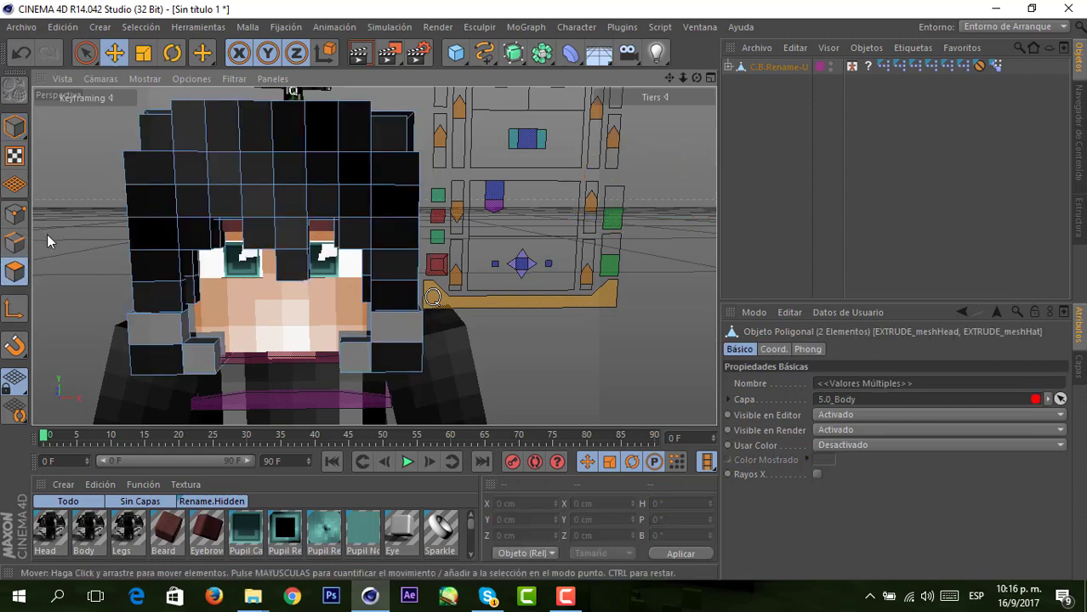
{"action": "key", "text": "ctrl+a"}
{"action": "key", "text": "period"}
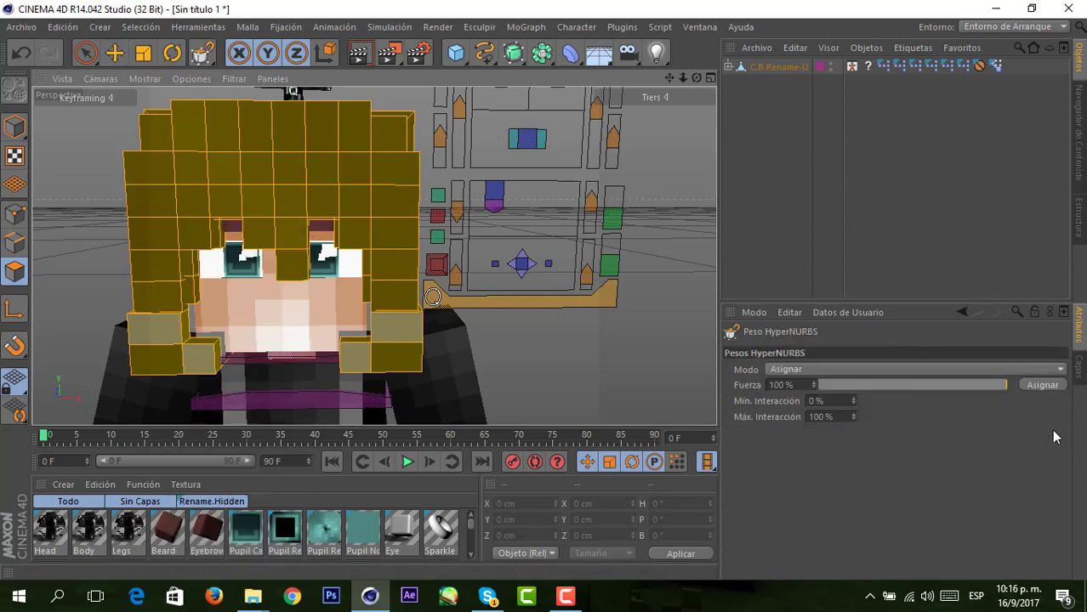
- Raise the green head-subdivide control to 6.25 cm and orbit to check the hair
{"action": "left_click", "coordinate": [14, 127]}
{"action": "key", "text": "e"}
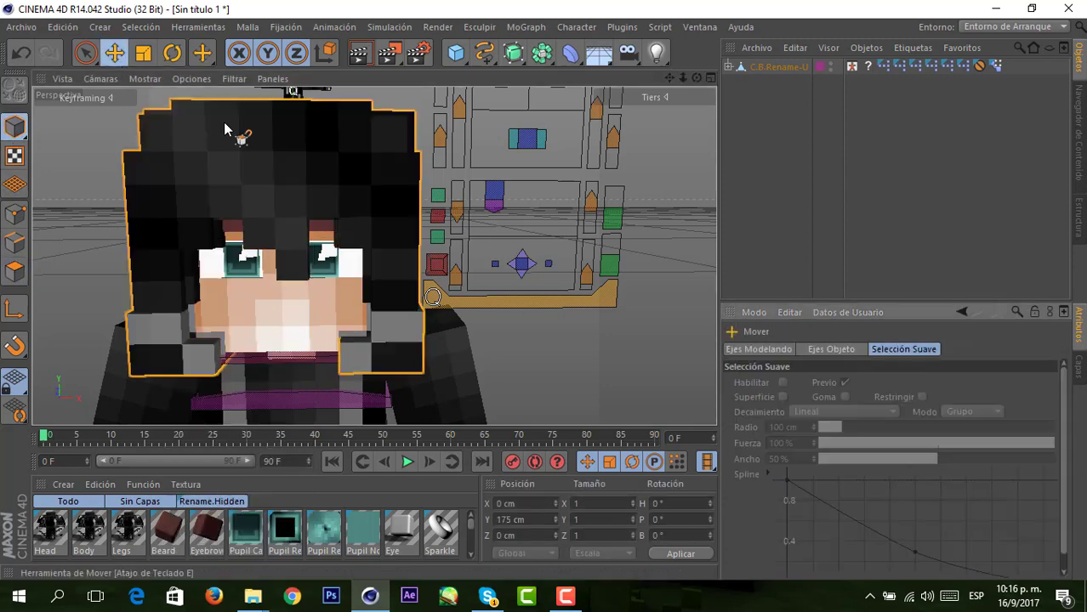
{"action": "left_click_drag", "start_coordinate": [612, 219], "coordinate": [601, 85]}
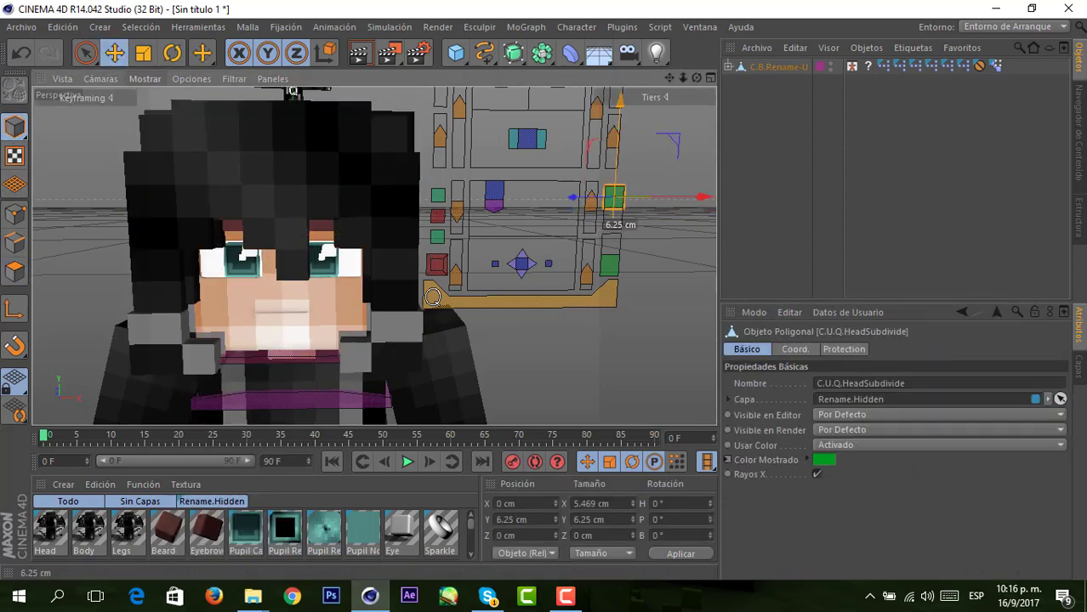
{"action": "left_click", "coordinate": [623, 307]}
{"action": "mouse_move", "coordinate": [432, 296]}
{"action": "left_mouse_down", "text": "alt"}
{"action": "mouse_move", "coordinate": [570, 280]}
{"action": "mouse_move", "coordinate": [669, 77]}
{"action": "mouse_move", "coordinate": [539, 234]}
{"action": "left_mouse_up", "text": "alt"}
{"action": "mouse_move", "coordinate": [669, 77]}
{"action": "left_mouse_down"}
{"action": "mouse_move", "coordinate": [374, 256]}
{"action": "mouse_move", "coordinate": [115, 213]}
{"action": "left_mouse_up"}
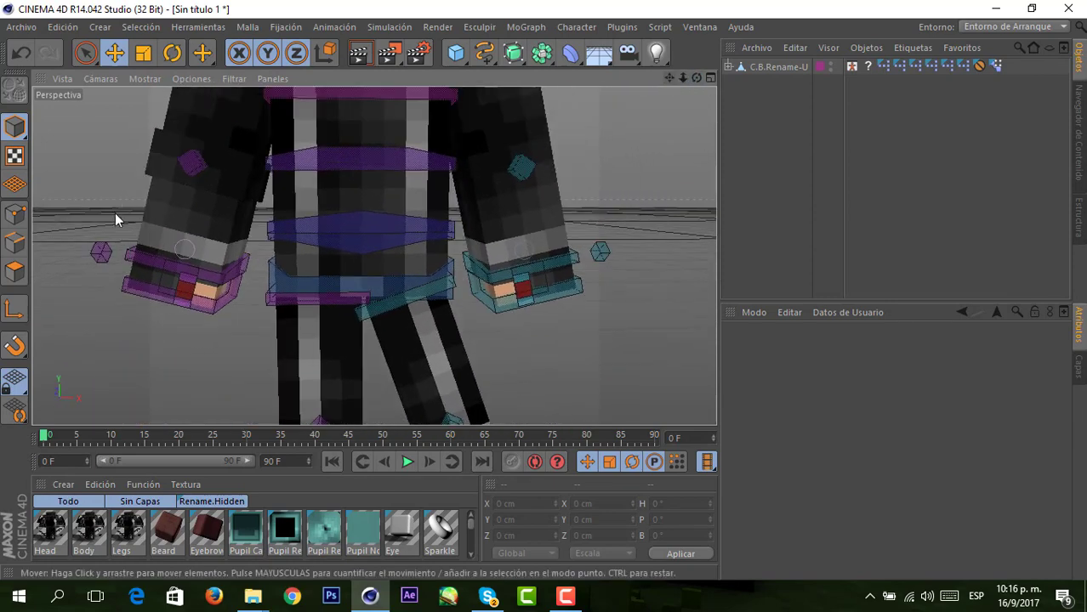
- Drag the right hand's C.B.Q.Finger.R controller to bend the fingers
{"action": "left_click", "coordinate": [184, 288]}
{"action": "mouse_move", "coordinate": [201, 247]}
{"action": "left_mouse_down"}
{"action": "mouse_move", "coordinate": [168, 318]}
{"action": "mouse_move", "coordinate": [204, 258]}
{"action": "mouse_move", "coordinate": [203, 312]}
{"action": "left_mouse_up"}
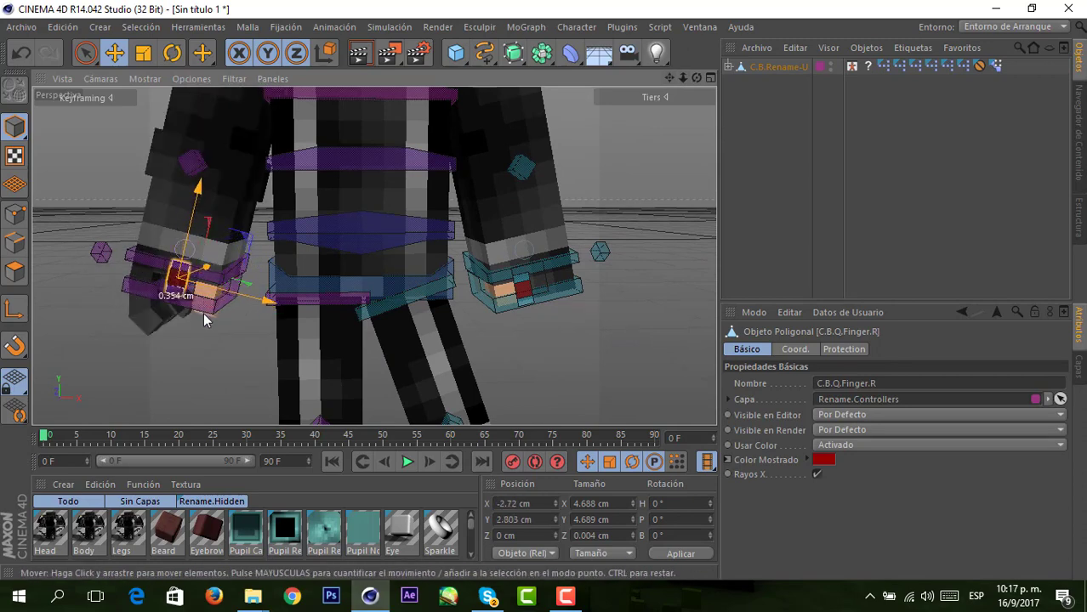
{"action": "left_click", "coordinate": [565, 100]}
{"action": "scroll", "coordinate": [376, 255], "scroll_direction": "up", "scroll_amount": 3}
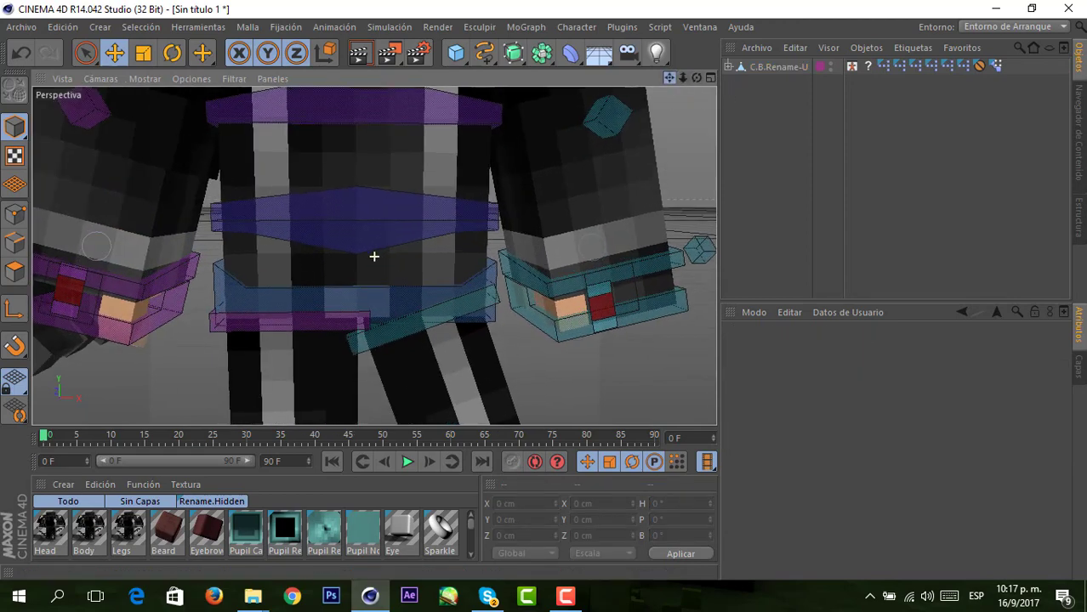
{"action": "left_click_drag", "start_coordinate": [376, 255], "coordinate": [405, 189], "text": "alt"}
{"action": "left_click", "coordinate": [219, 287]}
{"action": "left_click", "coordinate": [233, 281]}
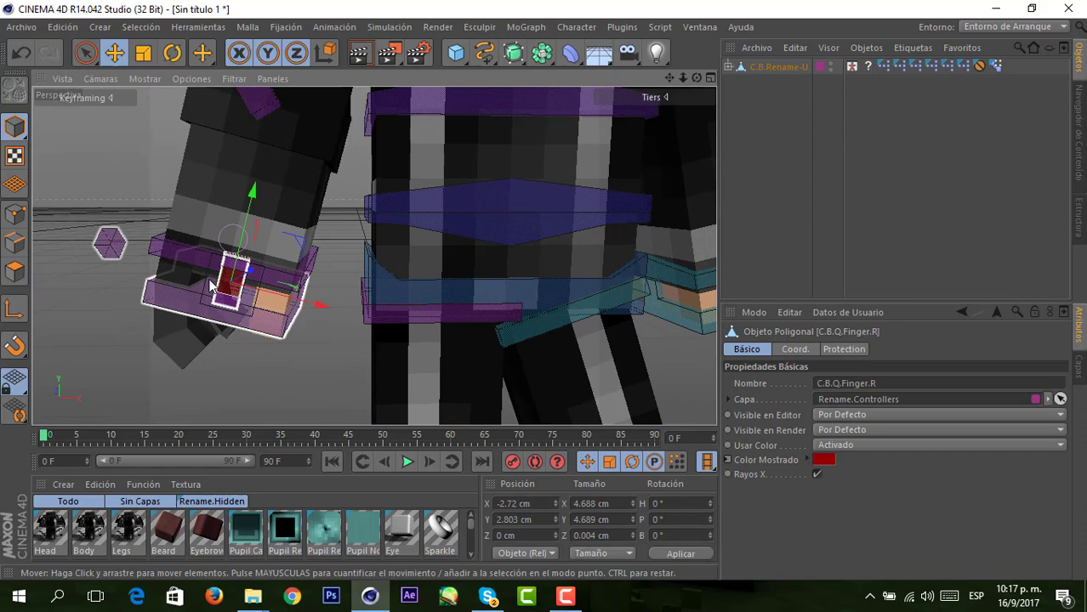
{"action": "left_click", "coordinate": [269, 337]}
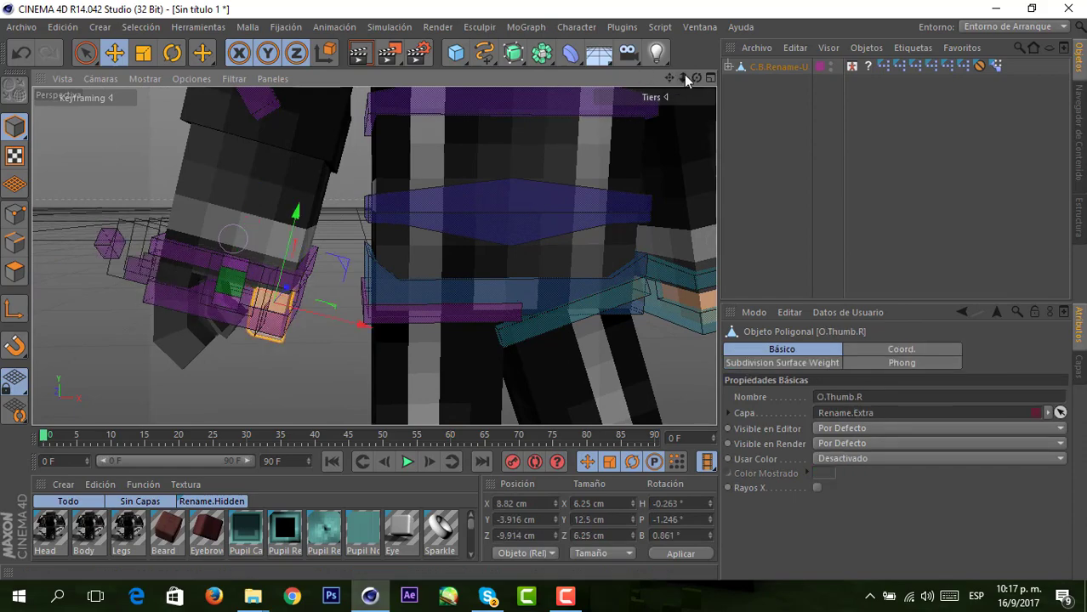
{"action": "left_click_drag", "start_coordinate": [685, 79], "coordinate": [654, 81]}
- Slide the C.B.Index.R controller to X -3.125 cm to curl the index finger
{"action": "left_click", "coordinate": [158, 234]}
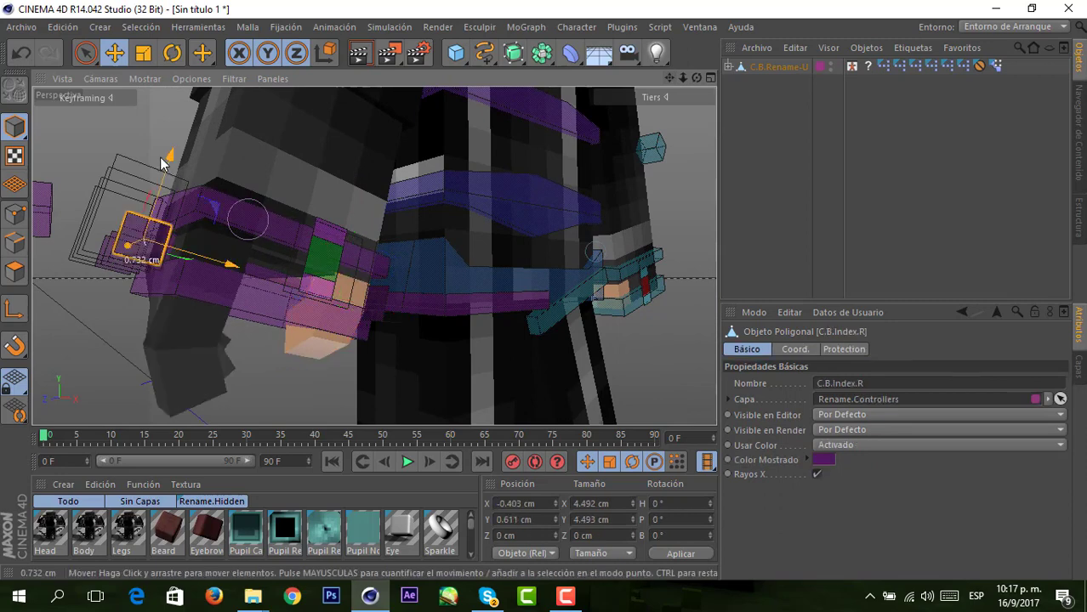
{"action": "left_click_drag", "start_coordinate": [164, 162], "coordinate": [149, 236]}
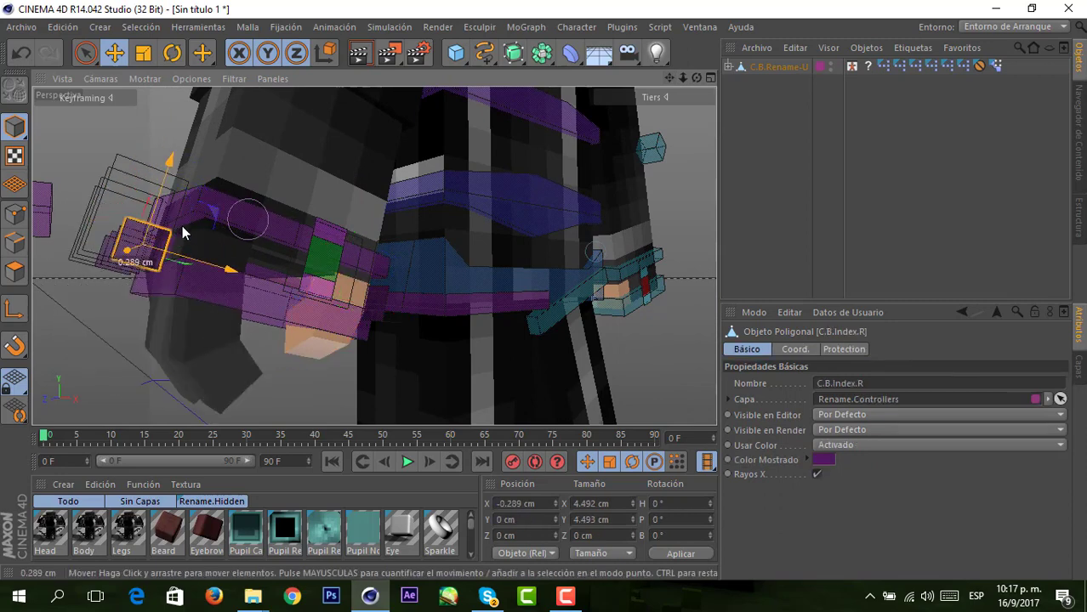
{"action": "left_click_drag", "start_coordinate": [149, 234], "coordinate": [130, 237]}
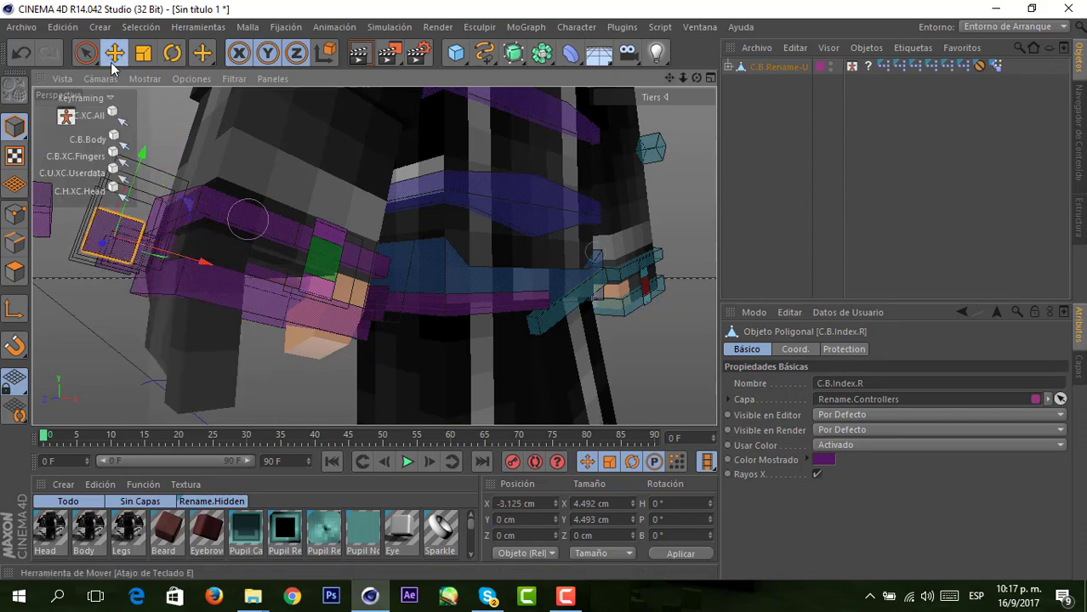
{"action": "left_click", "coordinate": [179, 164]}
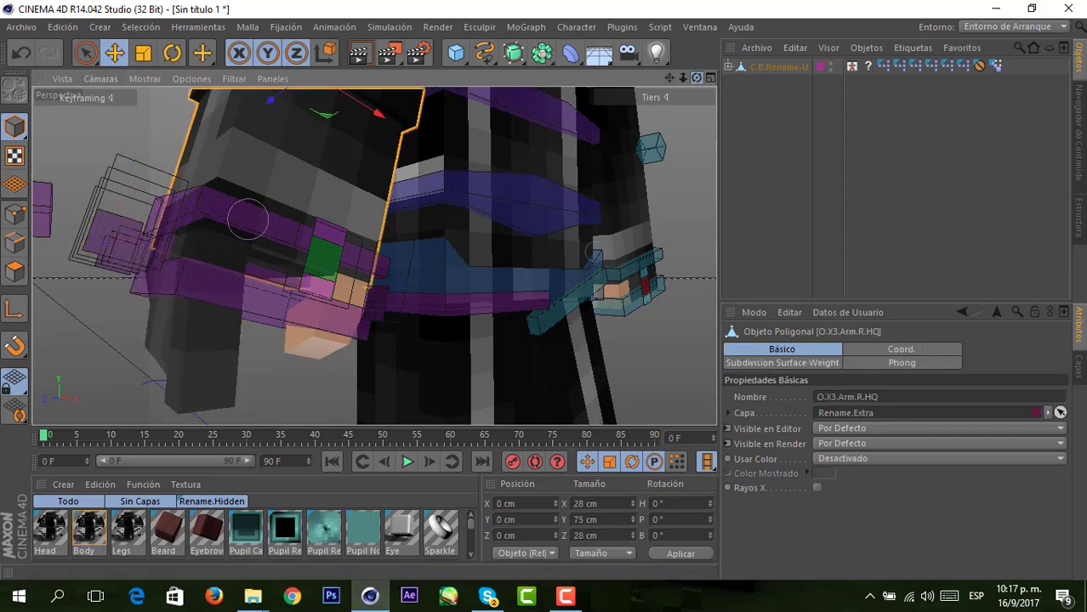
{"action": "left_click_drag", "start_coordinate": [683, 79], "coordinate": [646, 78]}
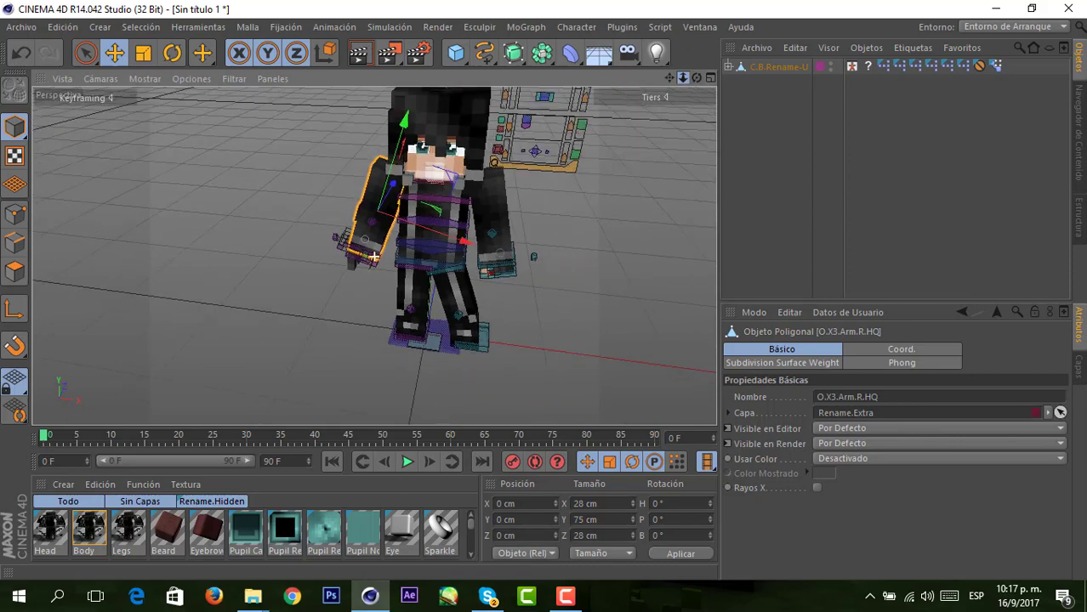
{"action": "scroll", "coordinate": [373, 256], "scroll_direction": "up", "scroll_amount": 2}
{"action": "scroll", "coordinate": [373, 256], "scroll_direction": "up", "scroll_amount": 2}
{"action": "scroll", "coordinate": [373, 256], "scroll_direction": "up", "scroll_amount": 2}
{"action": "scroll", "coordinate": [373, 256], "scroll_direction": "up", "scroll_amount": 2}
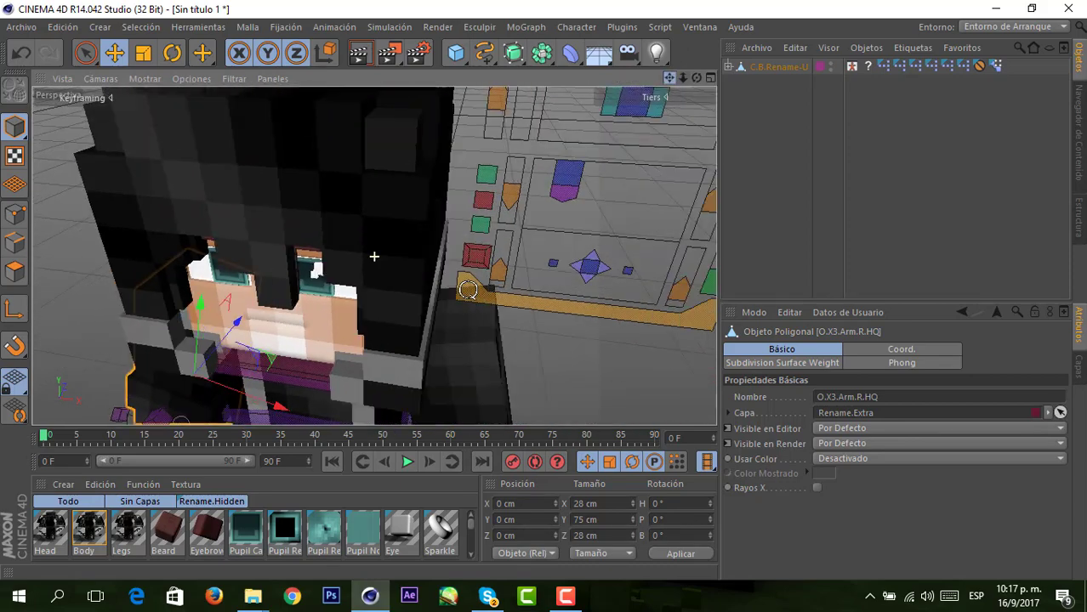
{"action": "left_click_drag", "start_coordinate": [692, 76], "coordinate": [371, 255]}
{"action": "left_click", "coordinate": [436, 229]}
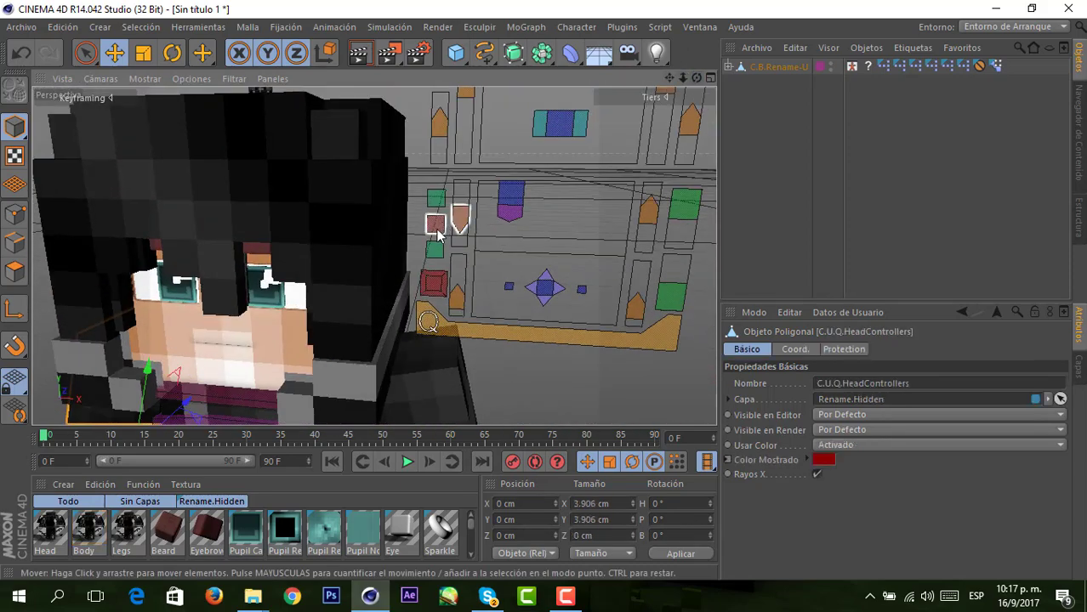
{"action": "left_click", "coordinate": [435, 232]}
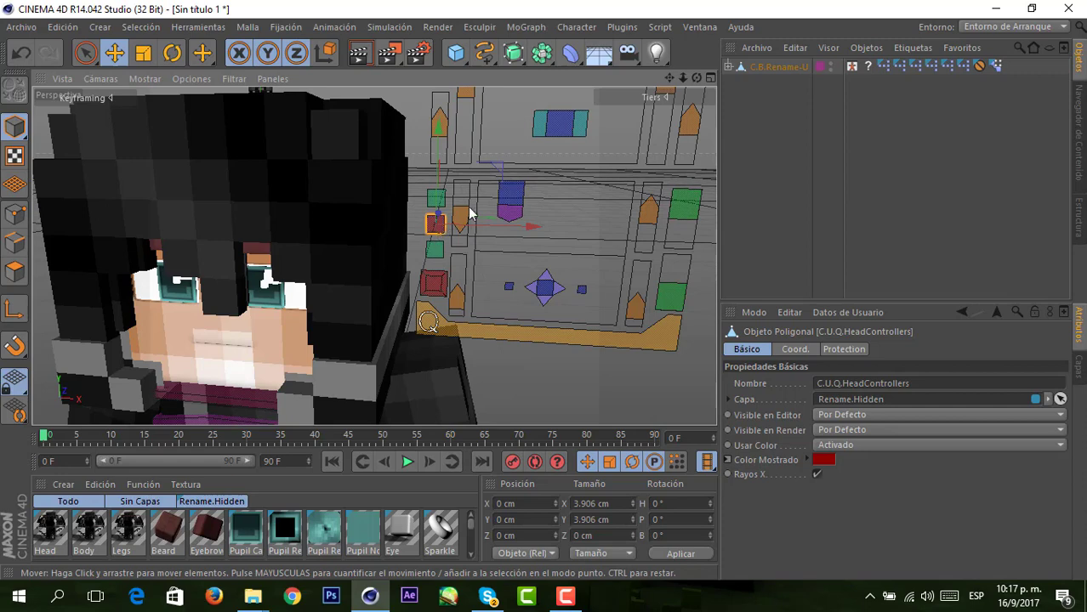
{"action": "left_click", "coordinate": [600, 369]}
{"action": "mouse_move", "coordinate": [686, 77]}
{"action": "left_mouse_down"}
{"action": "mouse_move", "coordinate": [373, 255]}
{"action": "mouse_move", "coordinate": [529, 155]}
{"action": "left_mouse_up"}
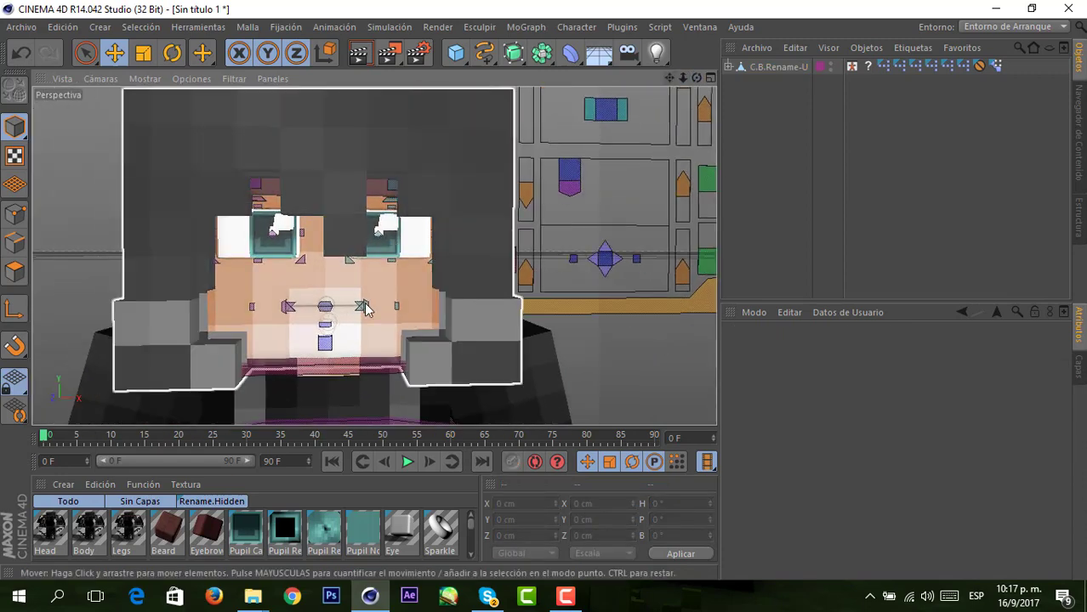
{"action": "left_click_drag", "start_coordinate": [364, 307], "coordinate": [377, 269]}
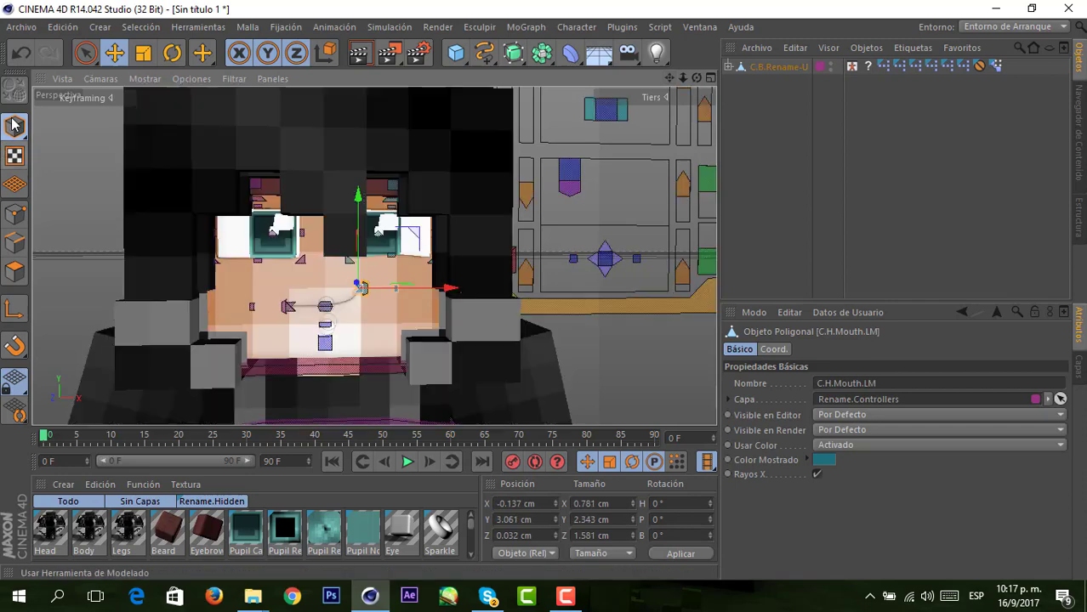
{"action": "left_click", "coordinate": [21, 53]}
{"action": "left_click", "coordinate": [90, 206]}
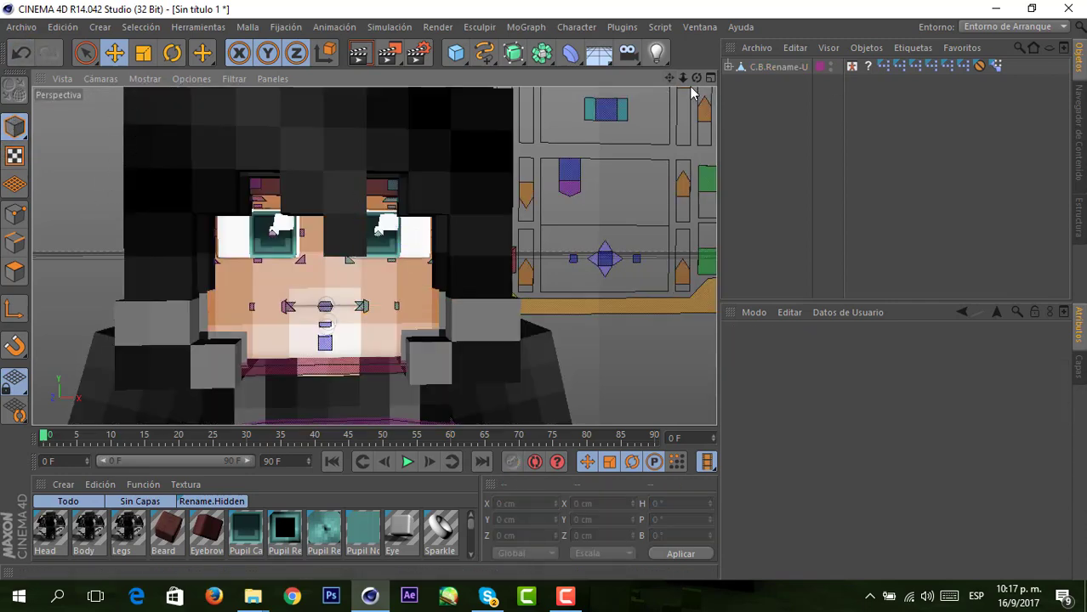
{"action": "mouse_move", "coordinate": [683, 78]}
{"action": "left_mouse_down"}
{"action": "mouse_move", "coordinate": [669, 77]}
{"action": "mouse_move", "coordinate": [689, 81]}
{"action": "left_mouse_up"}
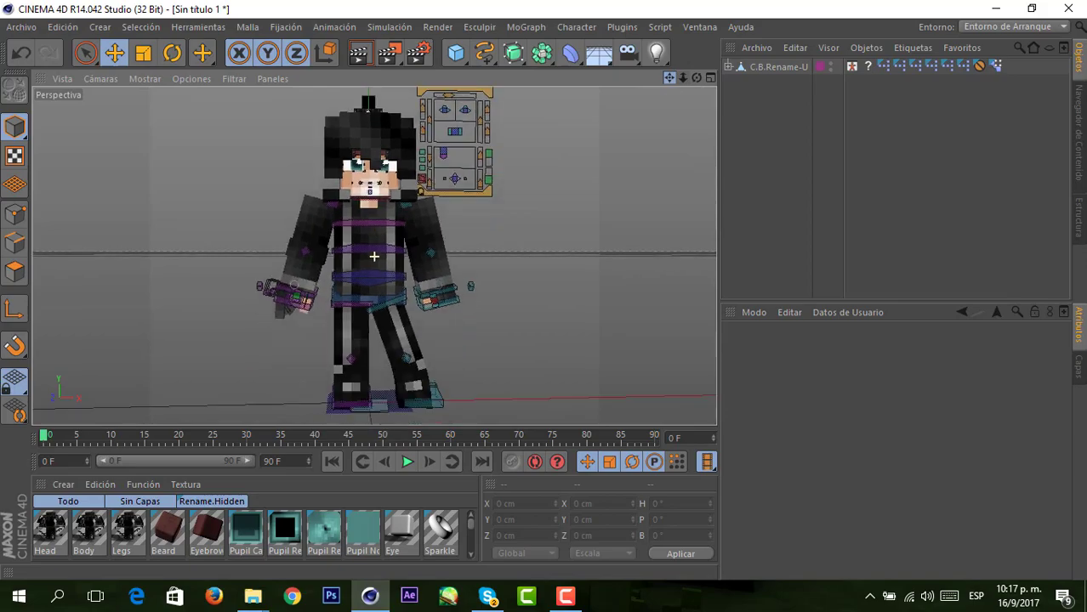